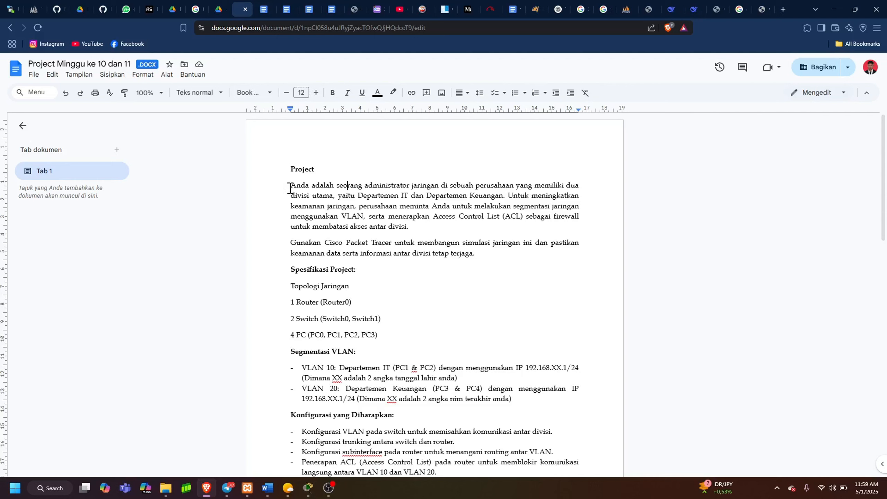
# - Review the project brief, from the network description and topology through VLAN segmentation and expected configuration to the video requirements
pyautogui.moveTo(289, 189); pyautogui.dragTo(512, 251)
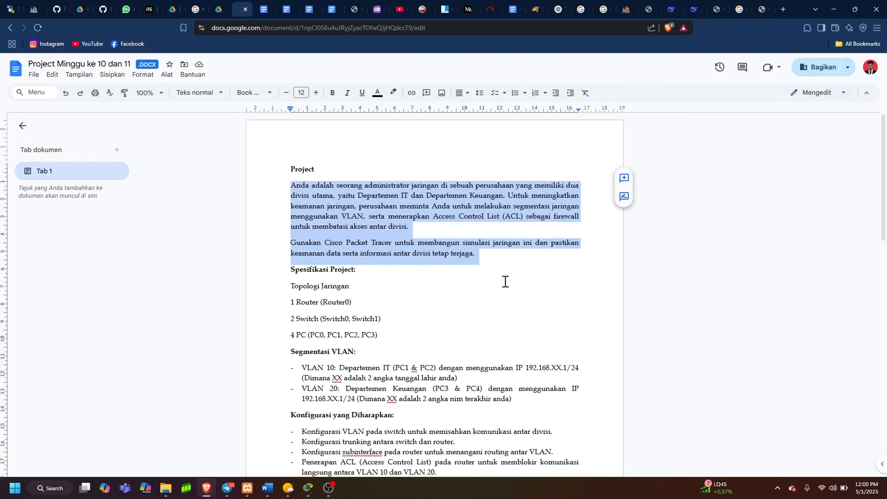
pyautogui.click(470, 299)
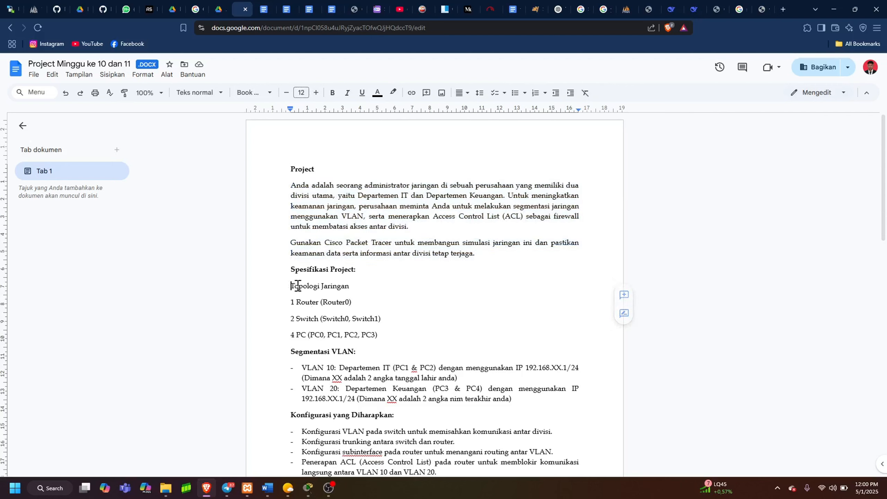
pyautogui.moveTo(289, 287); pyautogui.dragTo(401, 337)
pyautogui.click(408, 314)
pyautogui.moveTo(290, 303); pyautogui.dragTo(430, 323)
pyautogui.click(430, 324)
pyautogui.scroll(-4, 353, 351)
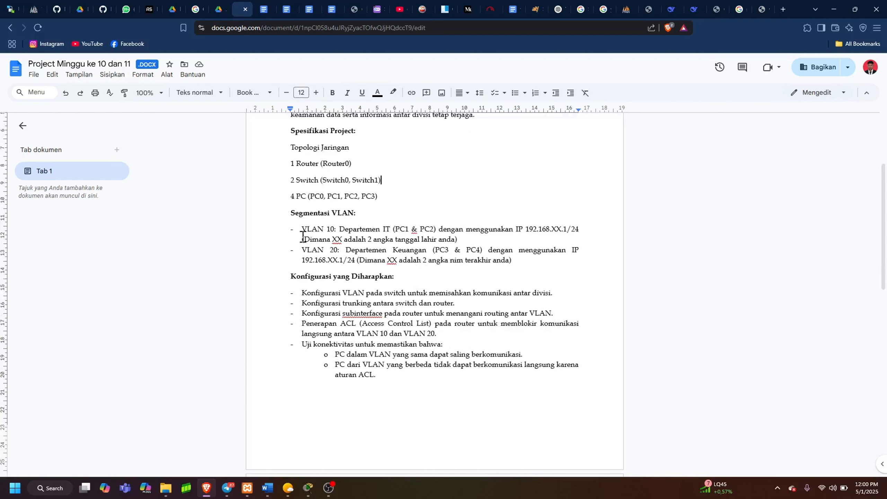
pyautogui.moveTo(302, 229); pyautogui.dragTo(338, 251)
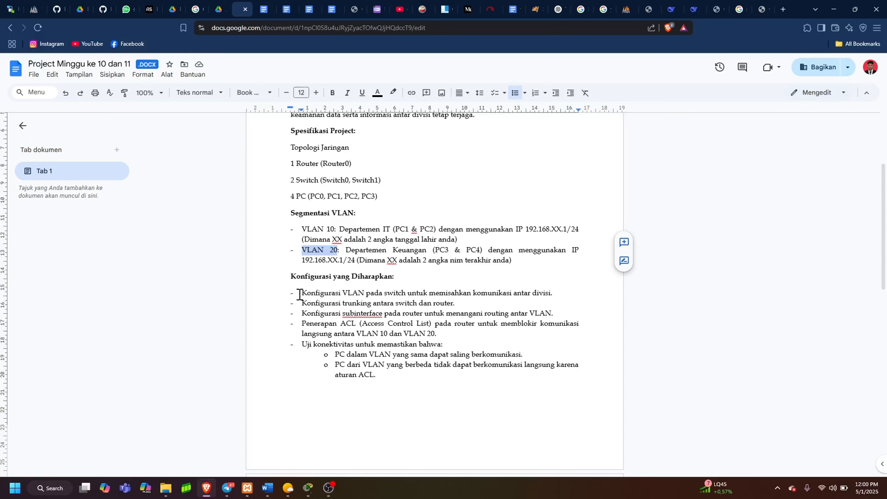
pyautogui.moveTo(299, 294); pyautogui.dragTo(564, 292)
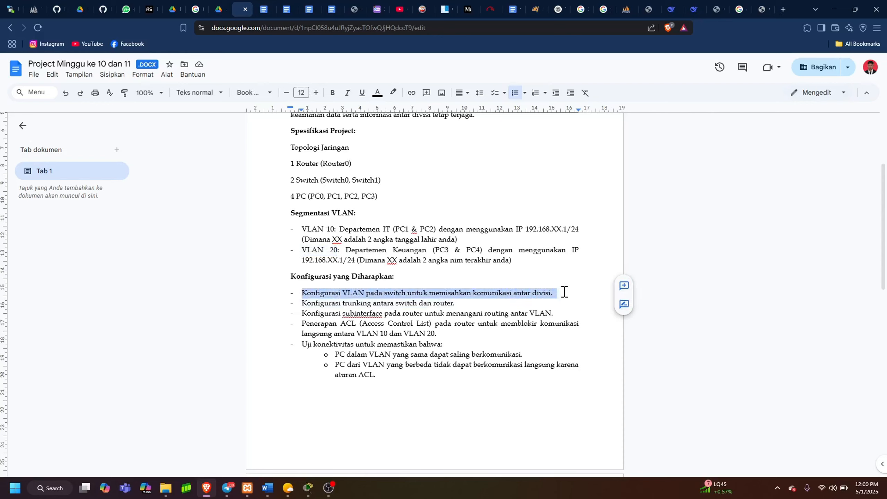
pyautogui.moveTo(455, 304); pyautogui.dragTo(501, 315)
pyautogui.click(545, 305)
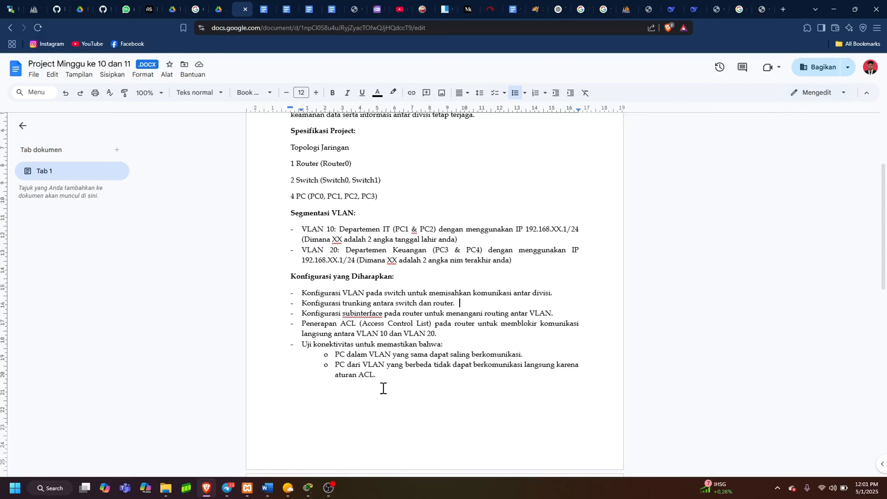
pyautogui.scroll(-8, 393, 382)
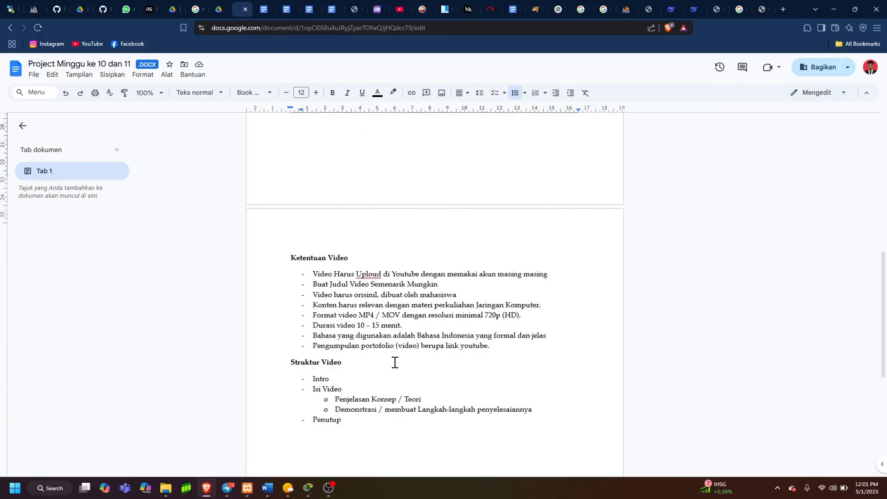
pyautogui.scroll(13, 412, 372)
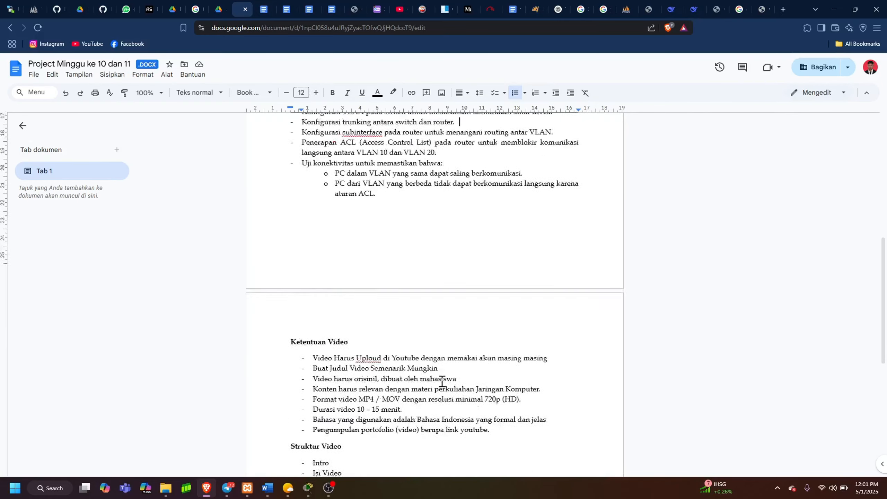
# - Switch to Cisco Packet Tracer and place a 4331 router in the upper middle of the empty workspace
pyautogui.click(308, 488)
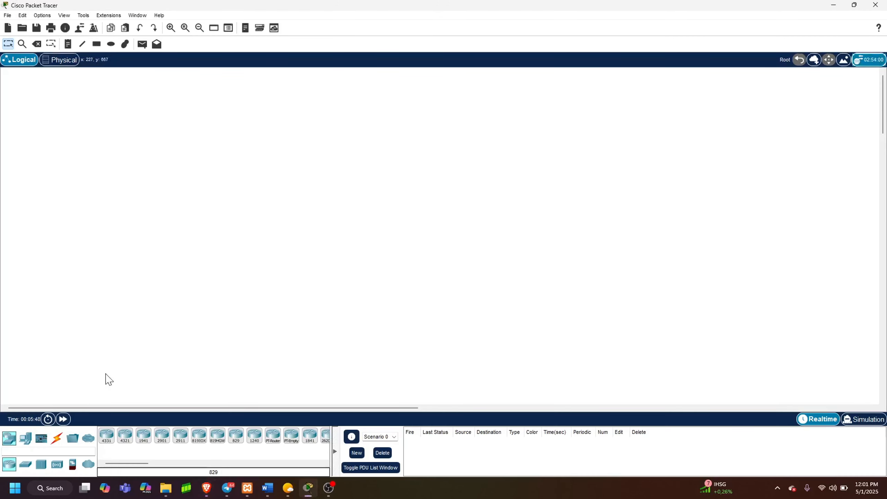
pyautogui.click(106, 435)
pyautogui.click(287, 159)
pyautogui.moveTo(293, 162); pyautogui.dragTo(383, 151)
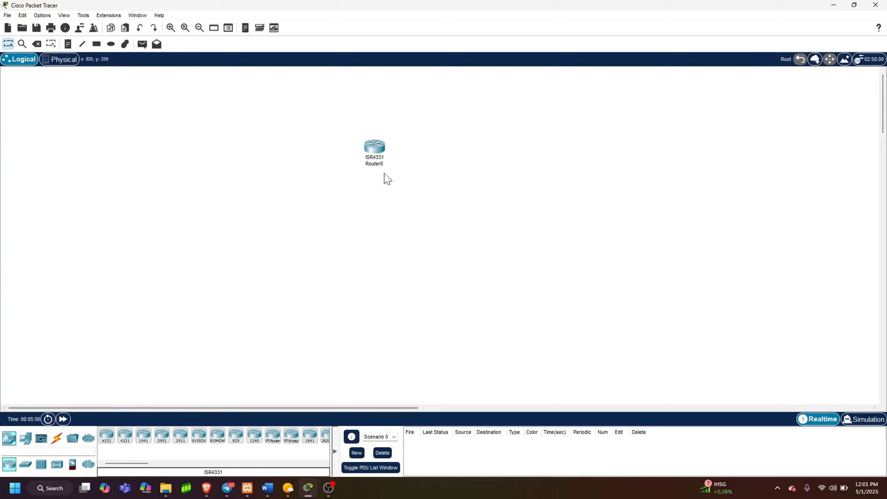
# - Add two 2960 switches in a row beneath the router, the first directly below it and the second to its right
pyautogui.click(26, 464)
pyautogui.click(106, 435)
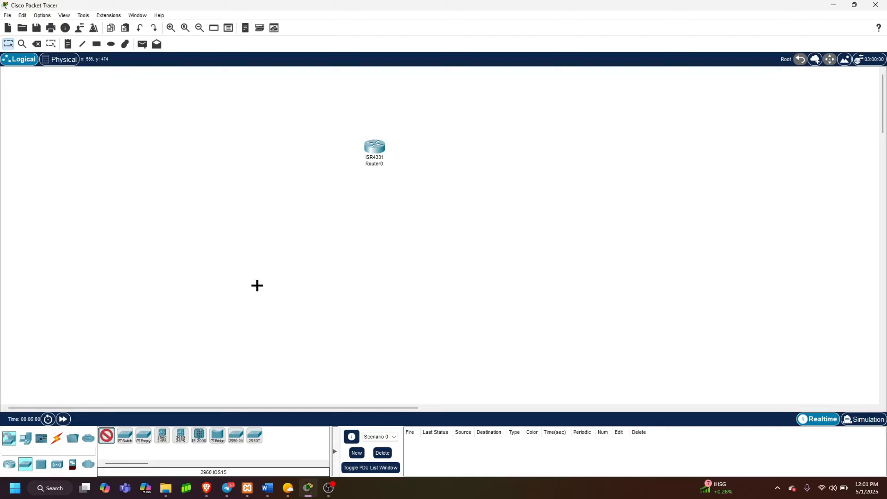
pyautogui.click(380, 200)
pyautogui.moveTo(384, 216); pyautogui.dragTo(381, 233)
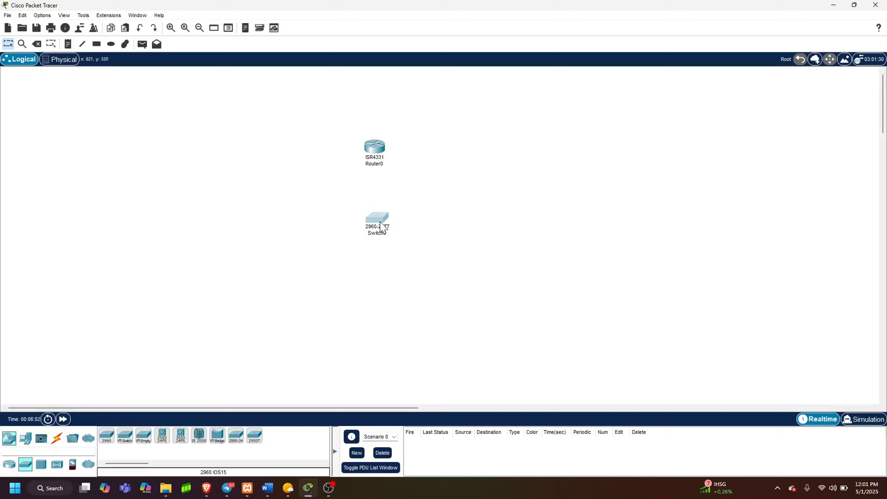
pyautogui.click(106, 436)
pyautogui.click(499, 219)
pyautogui.moveTo(500, 224); pyautogui.dragTo(500, 224)
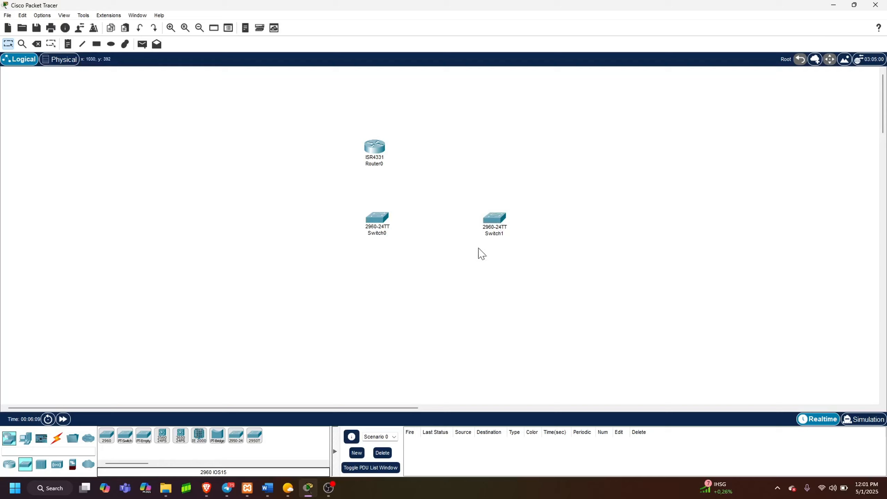
# - Add four PCs, placing one on the outer side of each switch and one below each switch
pyautogui.click(26, 438)
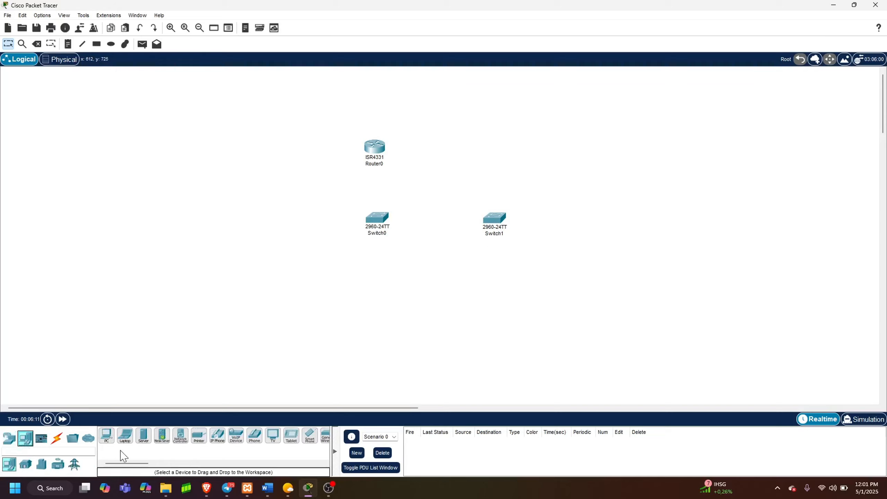
pyautogui.click(106, 434)
pyautogui.click(299, 218)
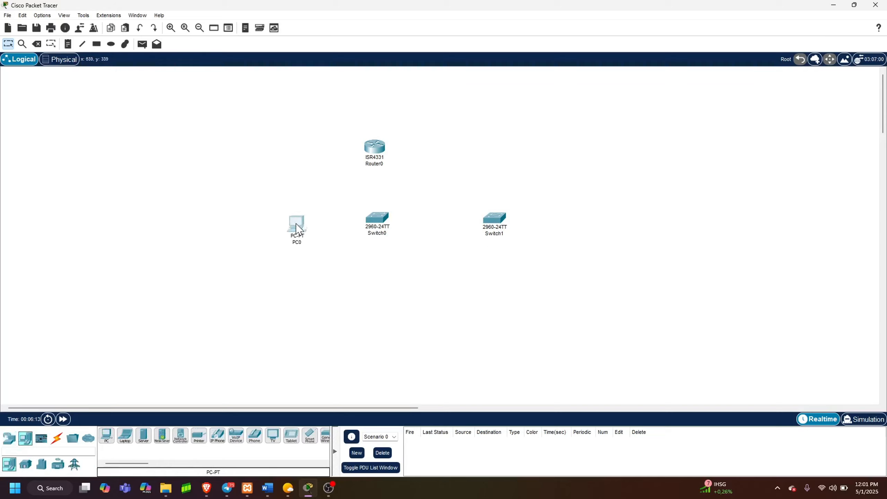
pyautogui.click(106, 434)
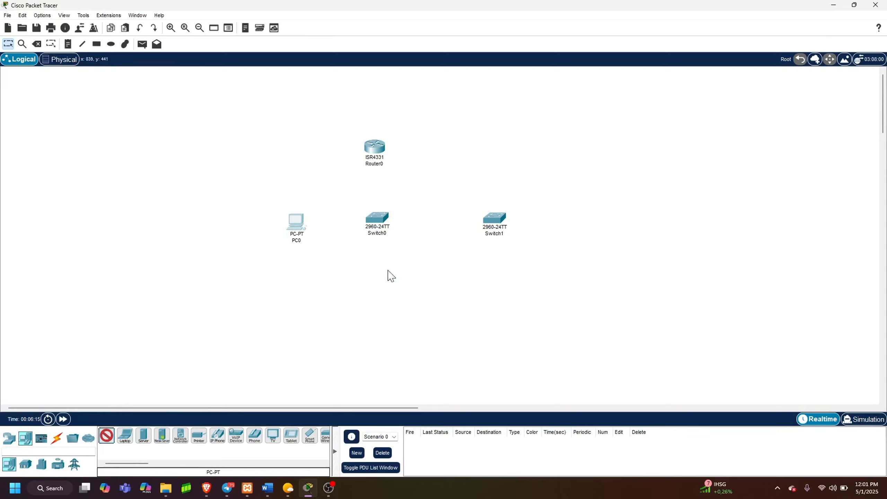
pyautogui.click(380, 290)
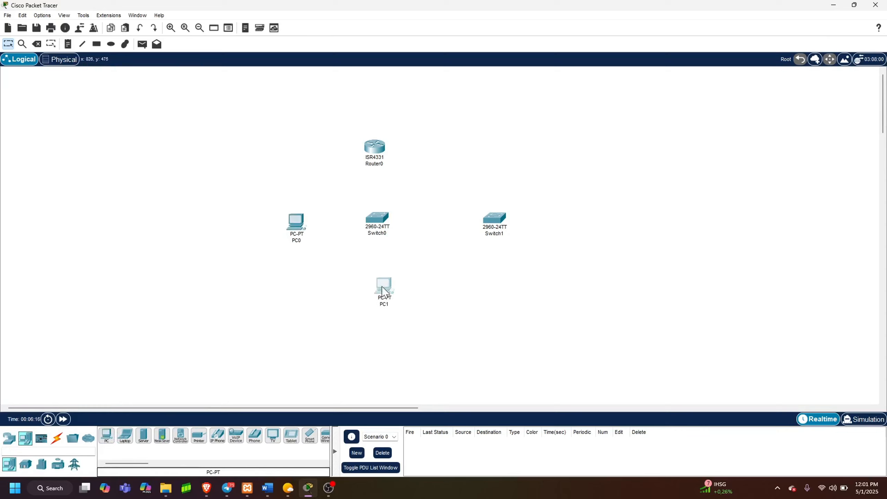
pyautogui.click(106, 435)
pyautogui.click(589, 213)
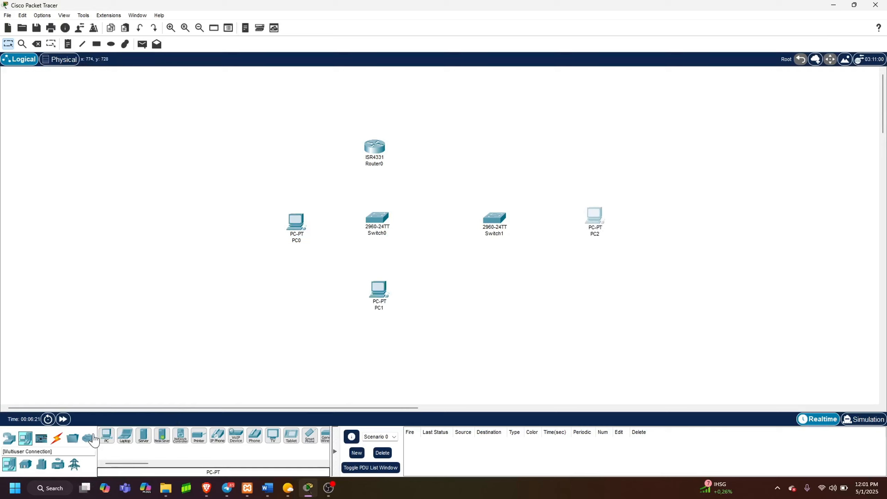
pyautogui.click(106, 435)
pyautogui.click(513, 287)
pyautogui.moveTo(514, 288); pyautogui.dragTo(499, 295)
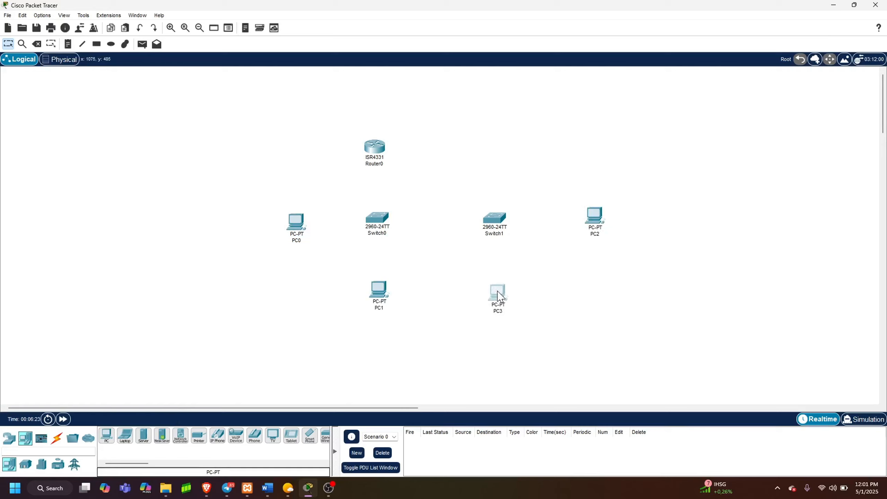
# - Move the router midway above the two switches and connect Switch0 to it with an automatically chosen cable
pyautogui.moveTo(376, 150); pyautogui.dragTo(437, 144)
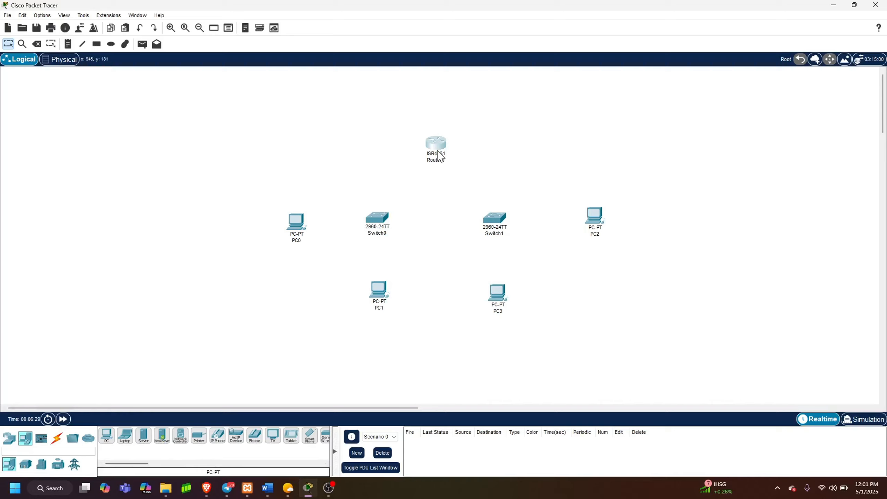
pyautogui.click(57, 438)
pyautogui.click(107, 437)
pyautogui.click(380, 215)
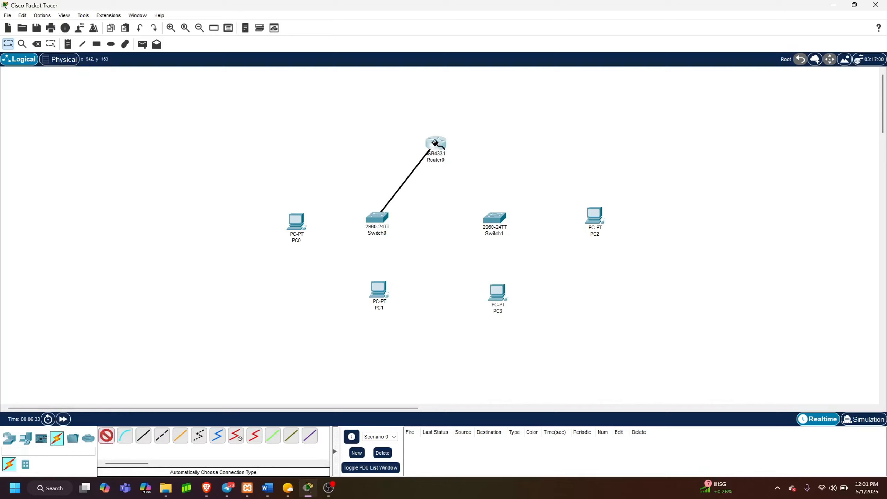
pyautogui.click(435, 143)
# - Try linking Router0 directly to Switch1 with an automatically chosen cable, and delete that link
pyautogui.click(106, 435)
pyautogui.click(440, 140)
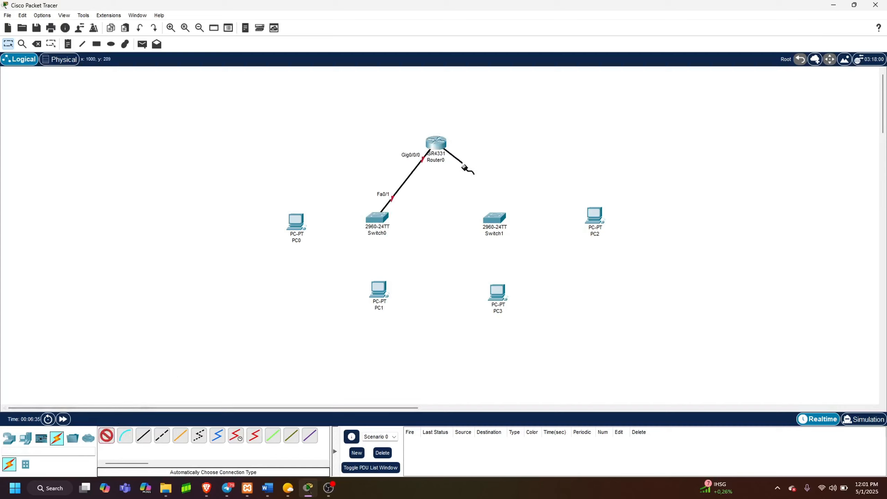
pyautogui.click(492, 211)
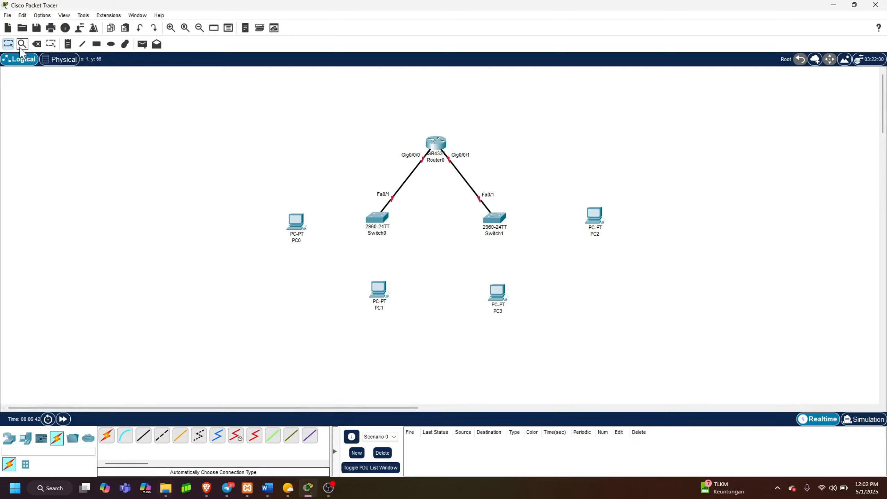
pyautogui.click(36, 43)
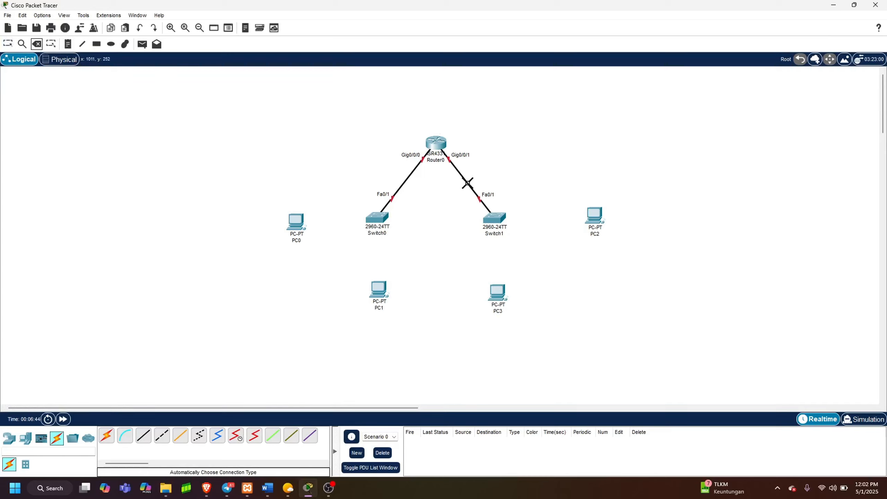
pyautogui.click(468, 184)
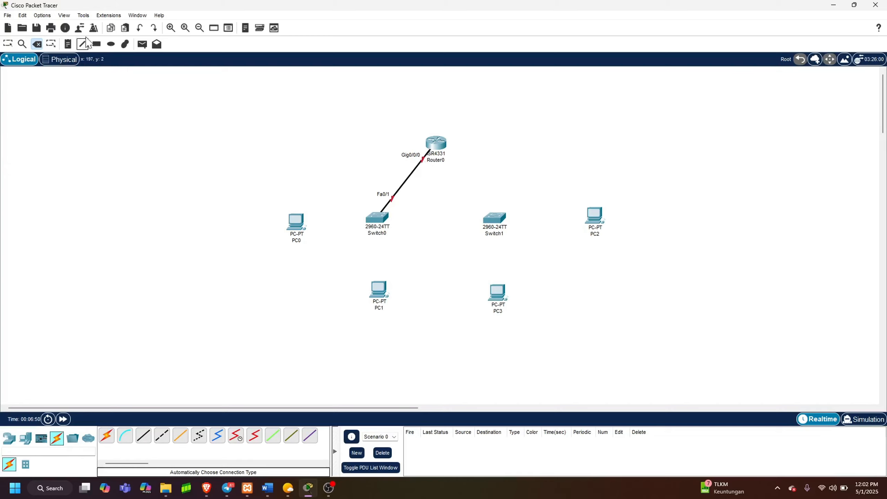
# - Connect PC0 and PC1 to Switch0 with automatically chosen cables and shift PC0 slightly upward
pyautogui.click(107, 435)
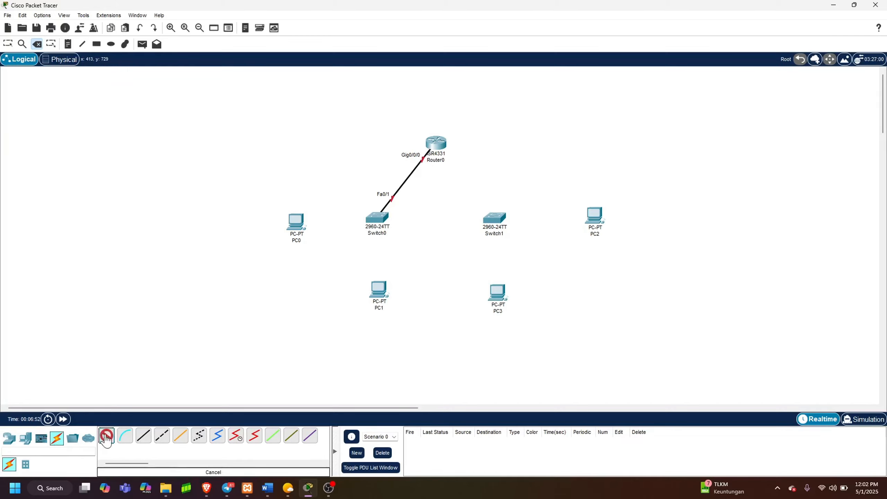
pyautogui.click(297, 223)
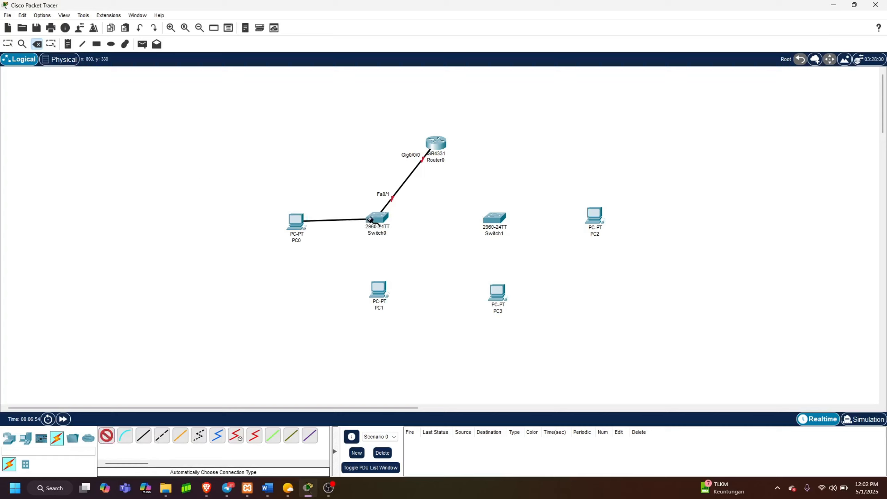
pyautogui.click(376, 218)
pyautogui.click(106, 435)
pyautogui.click(378, 290)
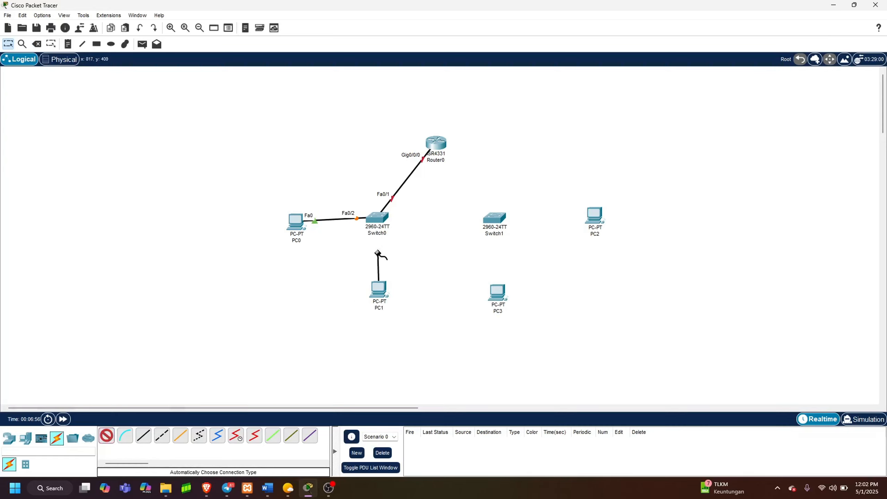
pyautogui.click(377, 219)
pyautogui.moveTo(298, 221); pyautogui.dragTo(298, 212)
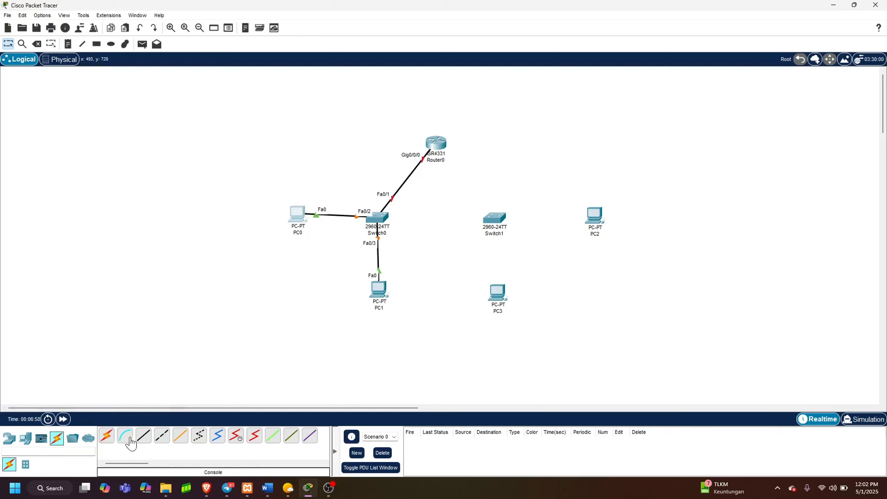
# - Connect PC3 and PC2 to Switch1 with automatically chosen cables
pyautogui.click(106, 435)
pyautogui.click(498, 297)
pyautogui.click(494, 218)
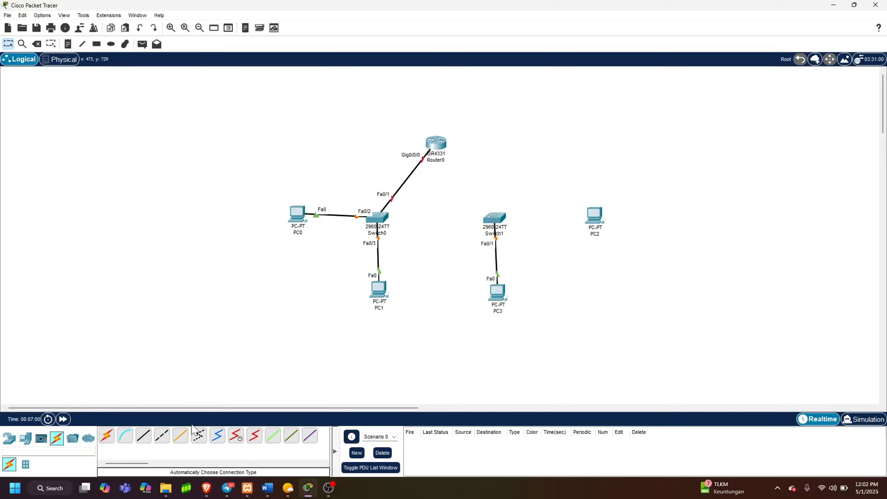
pyautogui.click(106, 435)
pyautogui.click(502, 218)
pyautogui.click(588, 216)
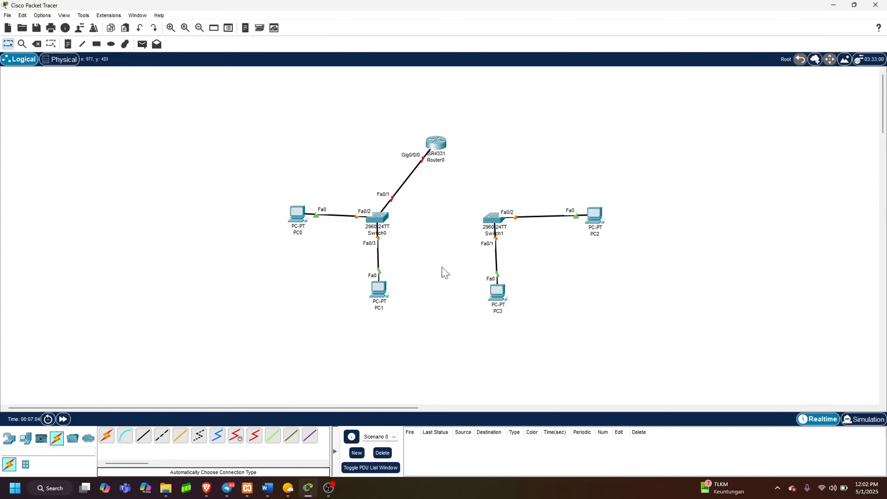
# - Connect Switch0 to Switch1 with an automatically chosen cable
pyautogui.click(106, 435)
pyautogui.click(383, 225)
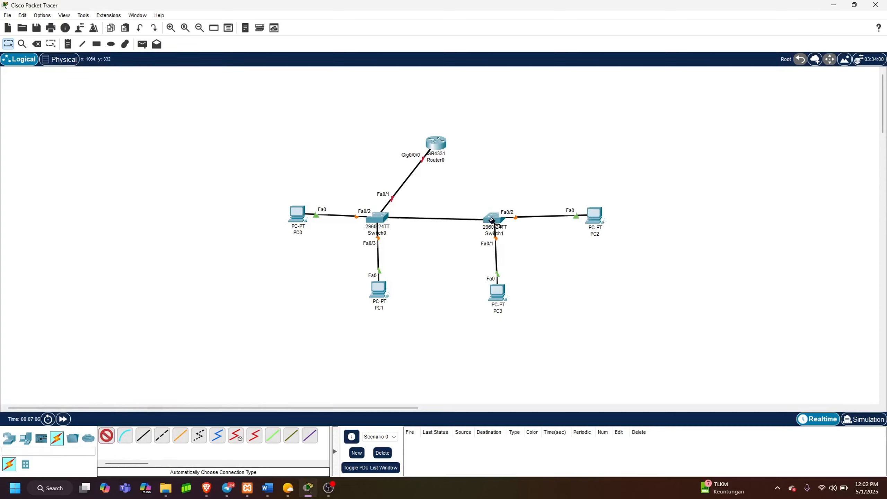
pyautogui.click(494, 219)
# - Tidy the topology by aligning the four PCs with their switches and moving Router0 directly above Switch0
pyautogui.moveTo(298, 220); pyautogui.dragTo(300, 228)
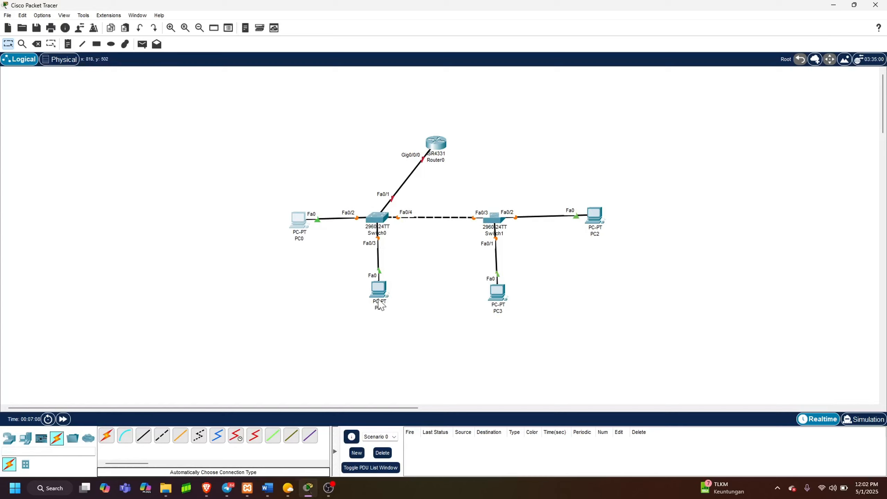
pyautogui.moveTo(379, 295); pyautogui.dragTo(378, 302)
pyautogui.moveTo(299, 224); pyautogui.dragTo(302, 221)
pyautogui.moveTo(595, 222); pyautogui.dragTo(593, 220)
pyautogui.moveTo(499, 302); pyautogui.dragTo(498, 307)
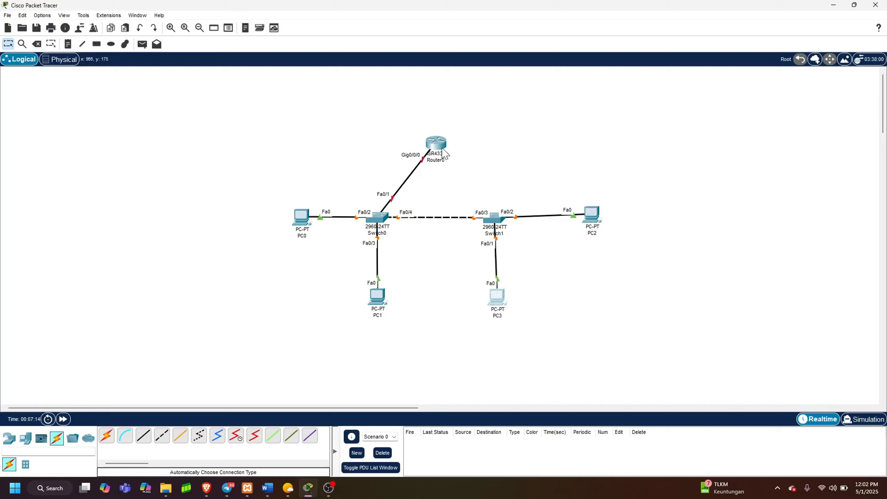
pyautogui.moveTo(439, 151); pyautogui.dragTo(379, 141)
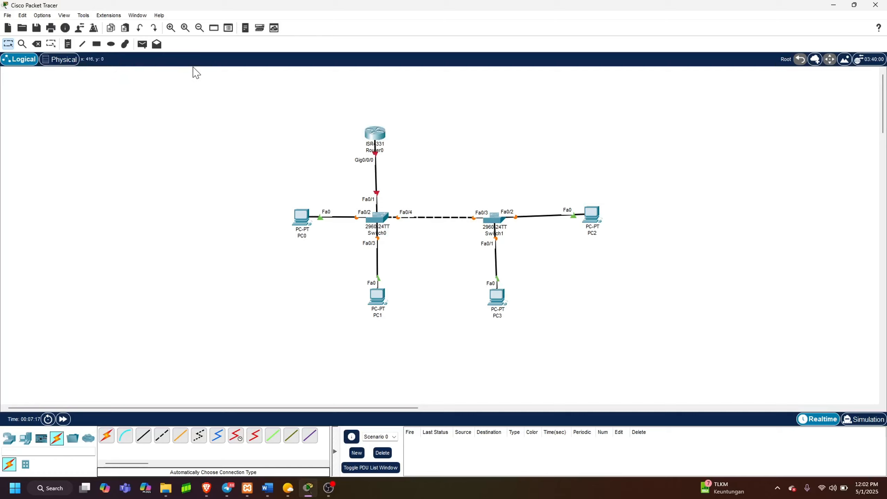
# - Start the rectangle drawing tool and set its fill color to #aaaa7f
pyautogui.click(96, 44)
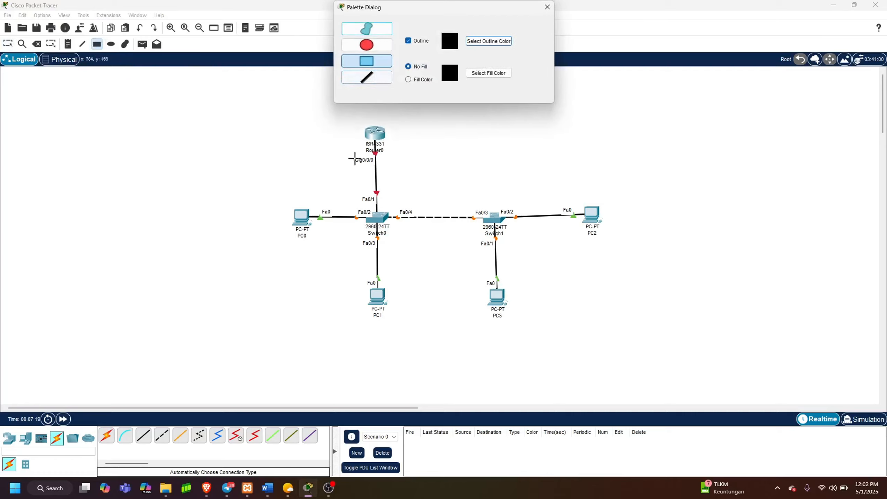
pyautogui.click(479, 77)
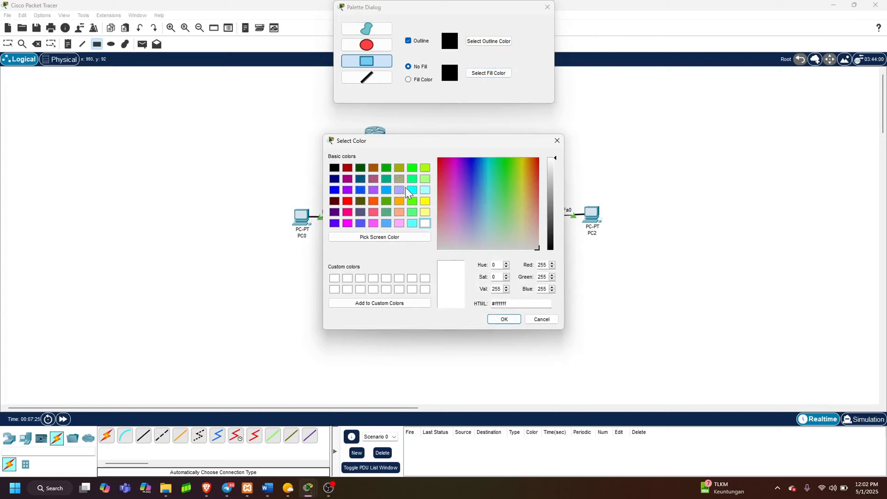
pyautogui.click(398, 179)
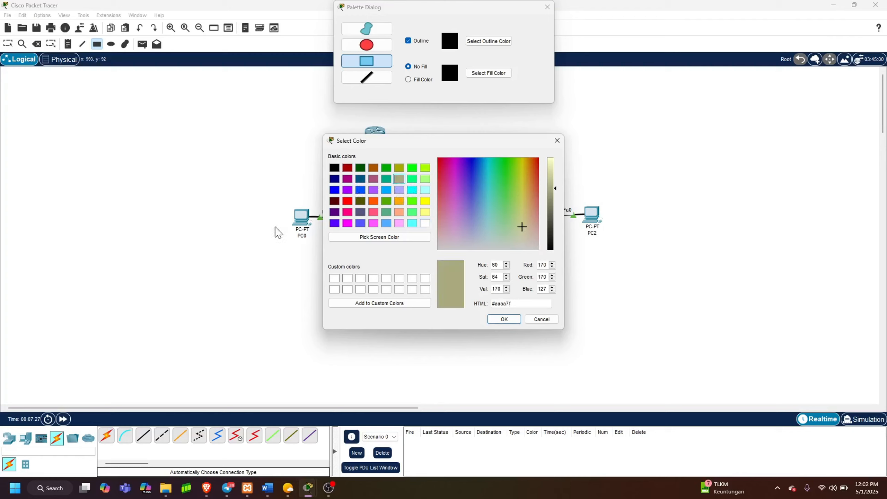
pyautogui.click(503, 319)
pyautogui.moveTo(266, 187); pyautogui.dragTo(432, 332)
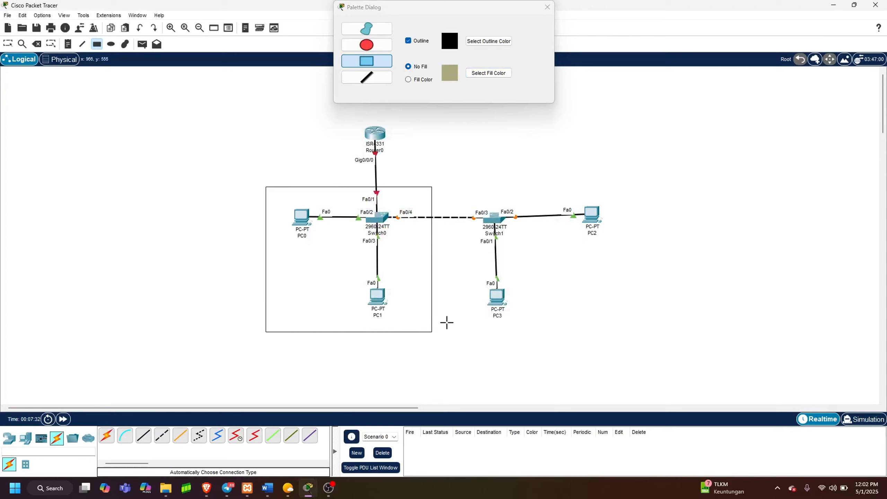
pyautogui.click(407, 80)
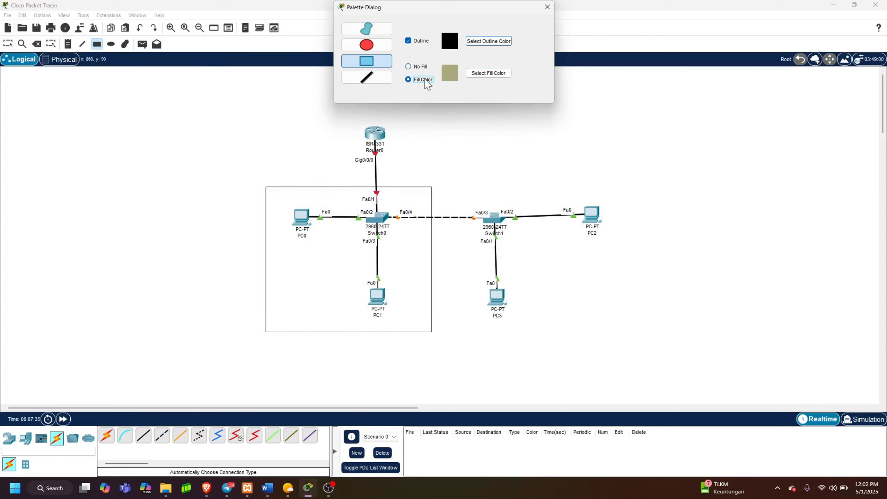
pyautogui.click(409, 66)
pyautogui.click(443, 151)
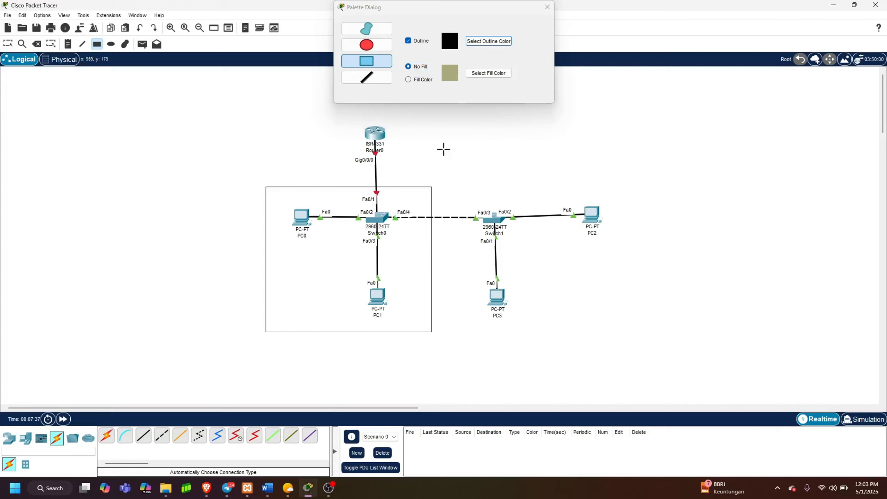
pyautogui.click(547, 7)
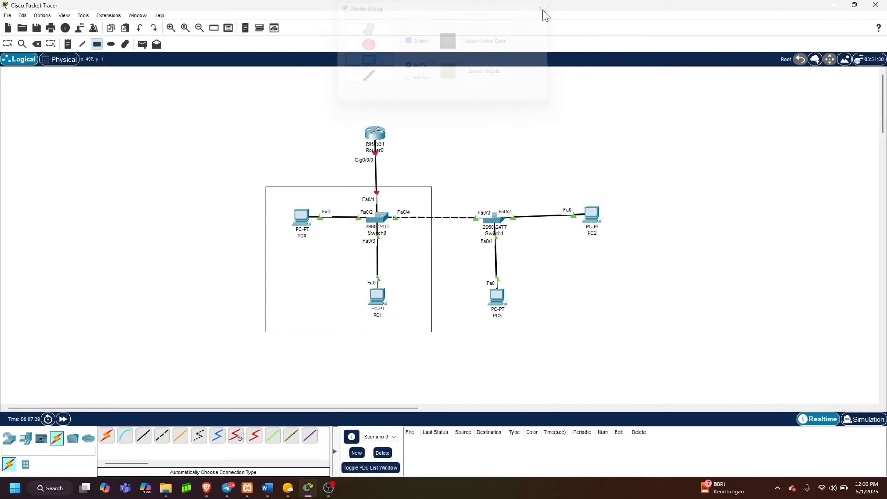
pyautogui.click(37, 44)
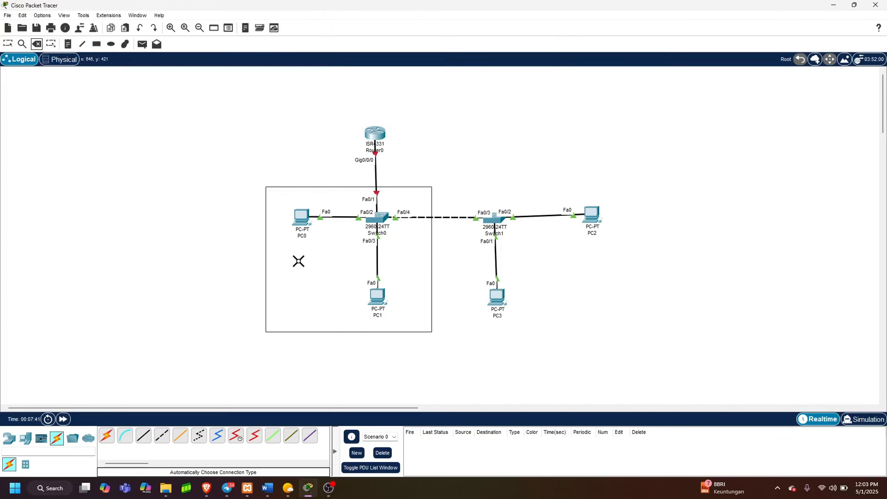
pyautogui.click(267, 255)
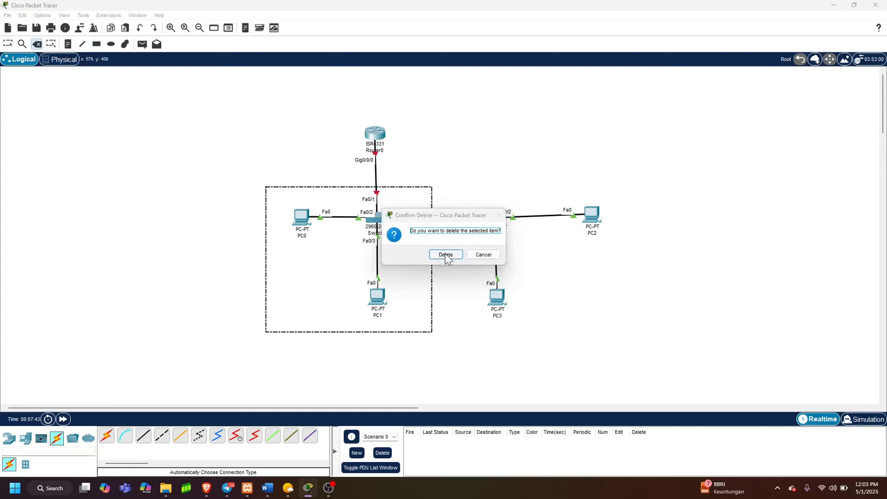
pyautogui.click(446, 255)
# - Draw a rectangle filled with the chosen olive color around Switch0, PC0 and PC1
pyautogui.click(97, 44)
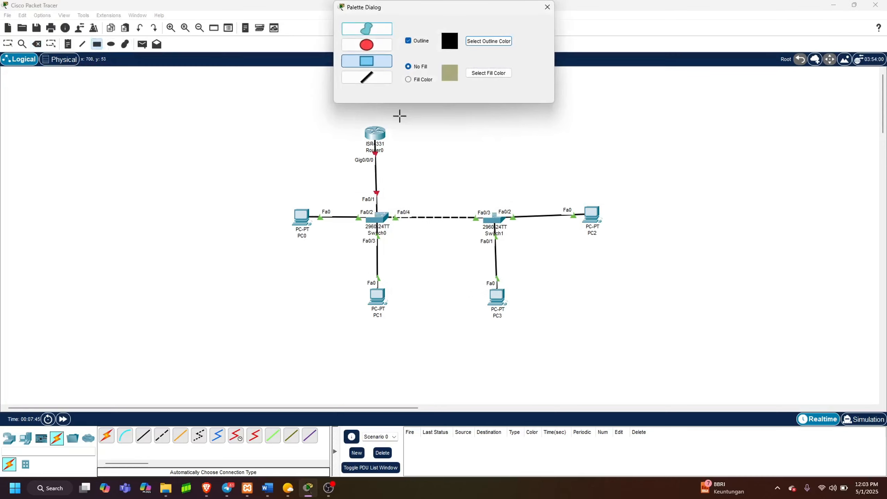
pyautogui.click(408, 80)
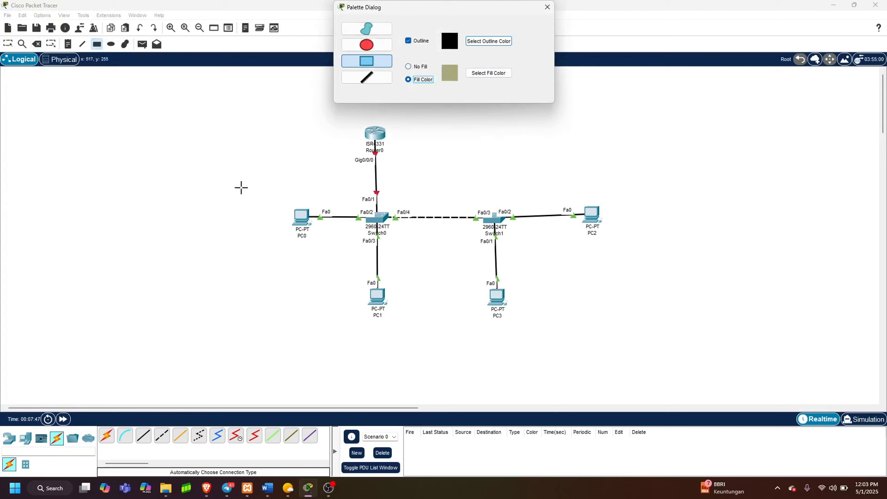
pyautogui.moveTo(252, 183); pyautogui.dragTo(435, 338)
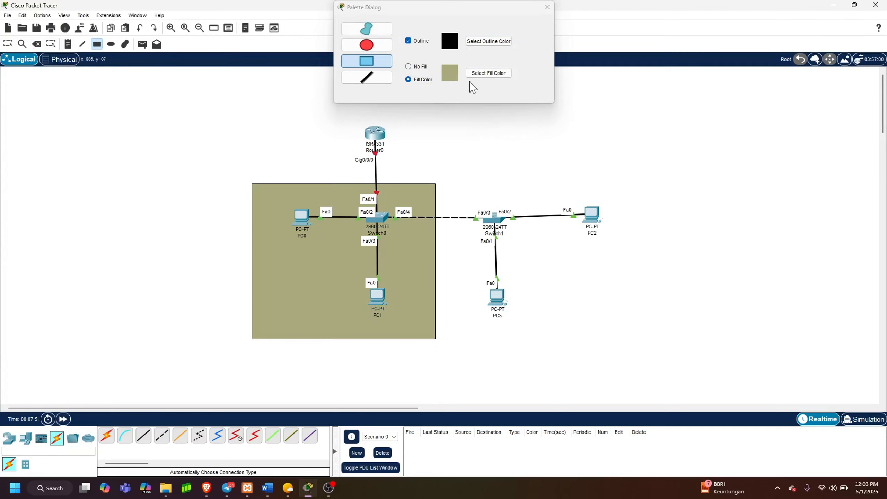
# - Draw a second rectangle with a light orange fill around Switch1, PC2 and PC3, and close the drawing palette
pyautogui.click(478, 73)
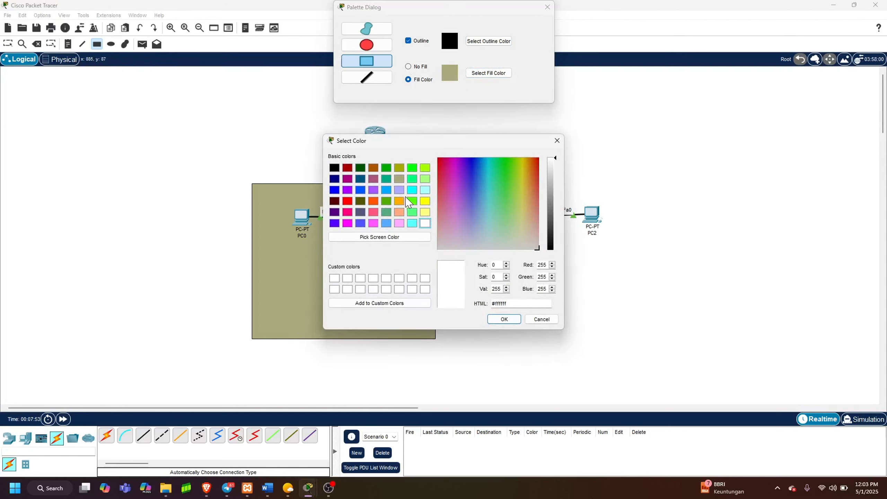
pyautogui.click(412, 212)
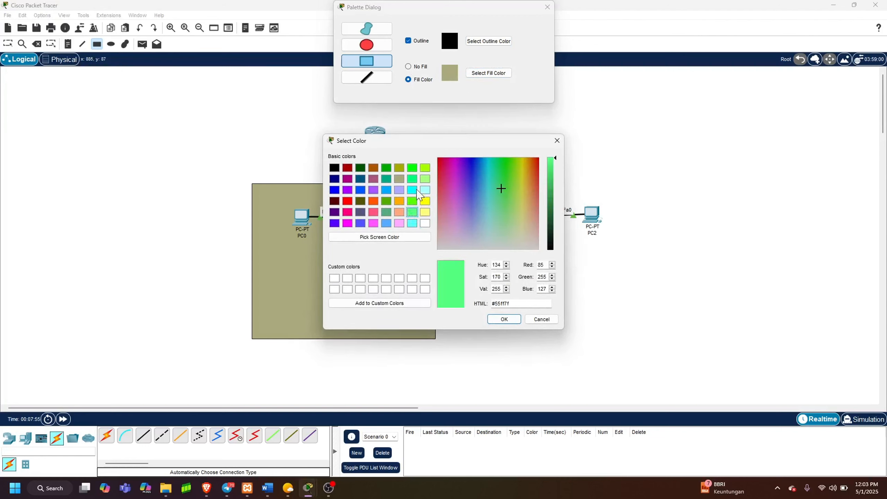
pyautogui.click(399, 212)
pyautogui.click(519, 322)
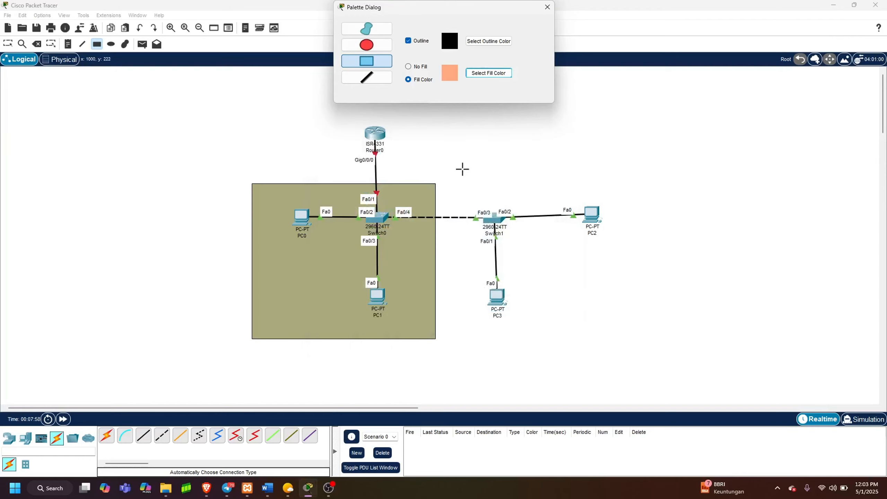
pyautogui.moveTo(468, 186)
pyautogui.mouseDown()
pyautogui.moveTo(506, 297)
pyautogui.moveTo(633, 346)
pyautogui.moveTo(652, 338)
pyautogui.mouseUp()
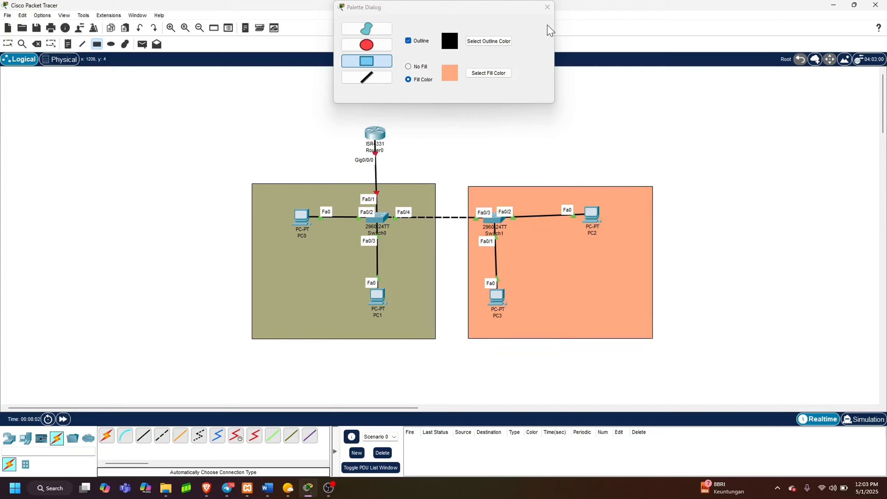
pyautogui.click(547, 7)
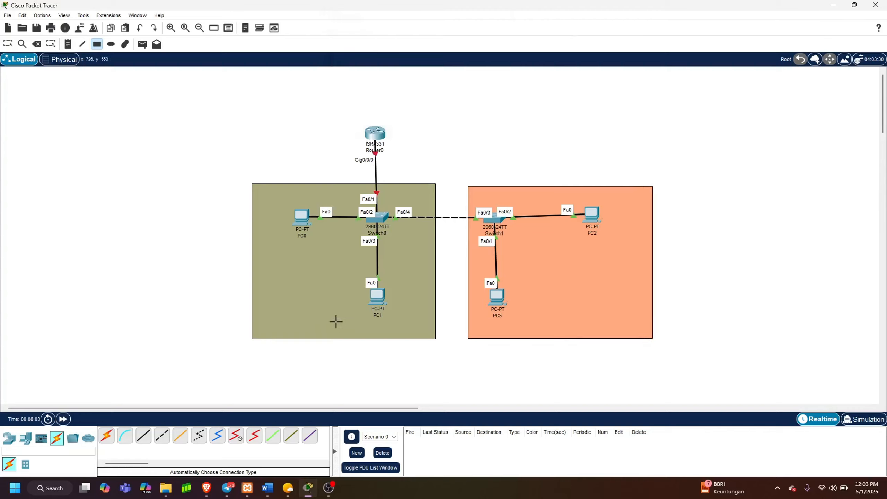
# - Place a note reading "DEPARTEMEN IT" beside PC1 in the olive rectangle
pyautogui.click(68, 44)
pyautogui.click(307, 299)
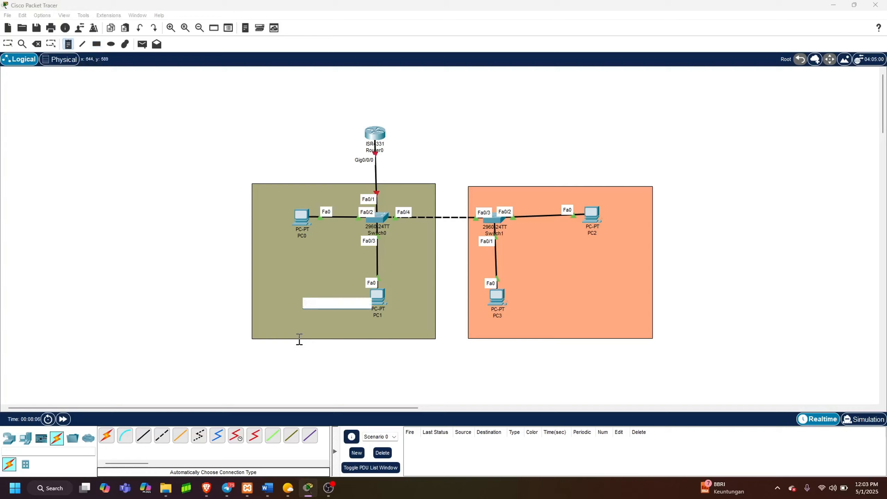
pyautogui.write('dep')
pyautogui.press('BackSpace')
pyautogui.press('BackSpace')
pyautogui.press('capslock')
pyautogui.write('DEPER')
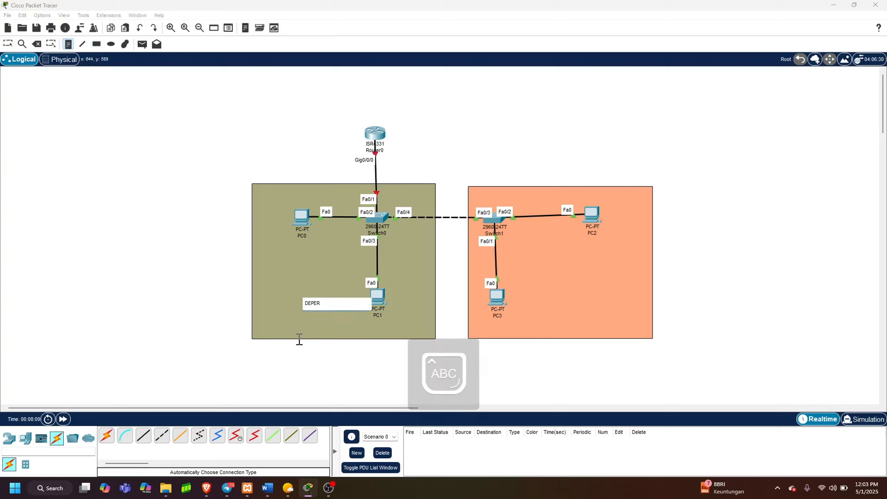
pyautogui.press('BackSpace')
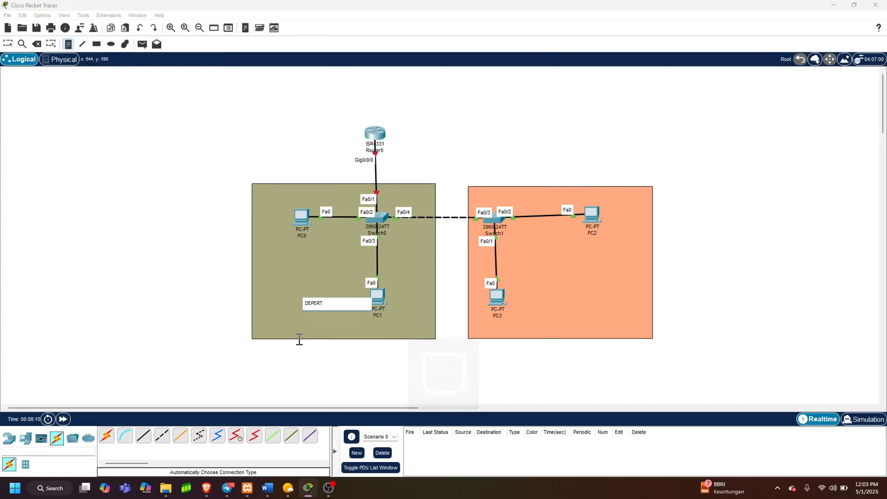
pyautogui.write('RTEMEN IT')
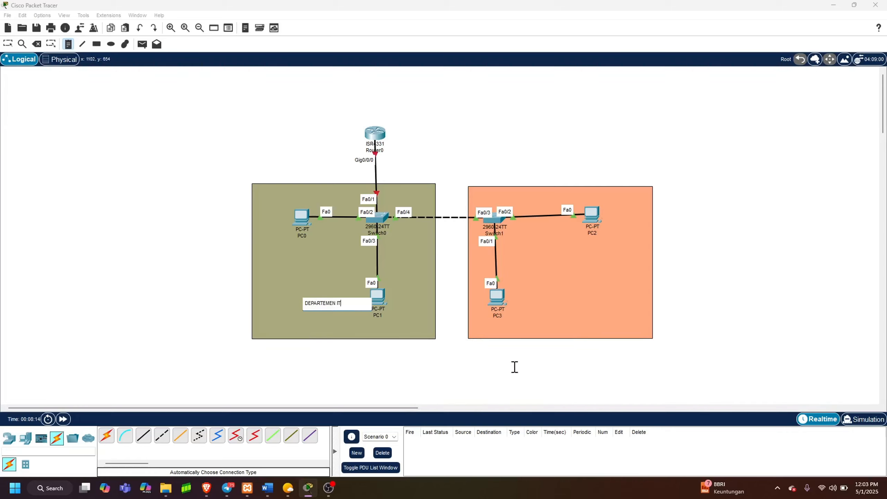
# - Place a note reading "DEPARTEMEN KEUANGAN" beside PC3 in the orange rectangle
pyautogui.click(559, 302)
pyautogui.press('capslock')
pyautogui.write('D')
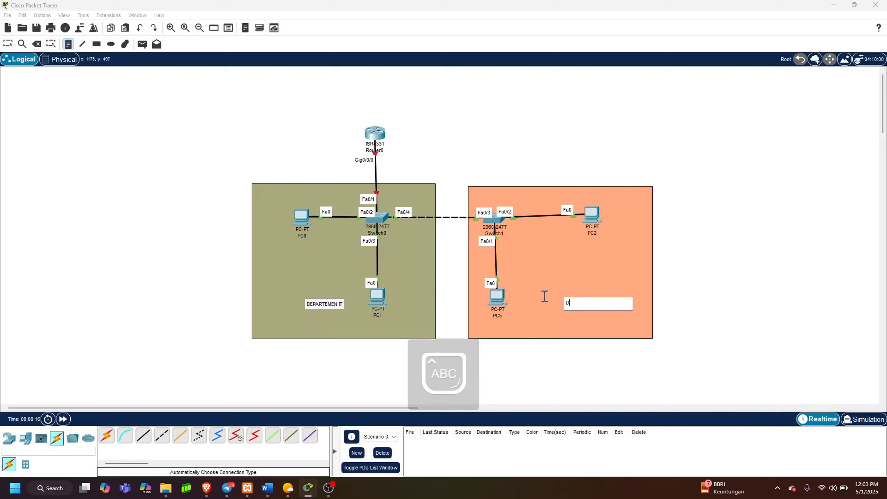
pyautogui.write('EPARTEME')
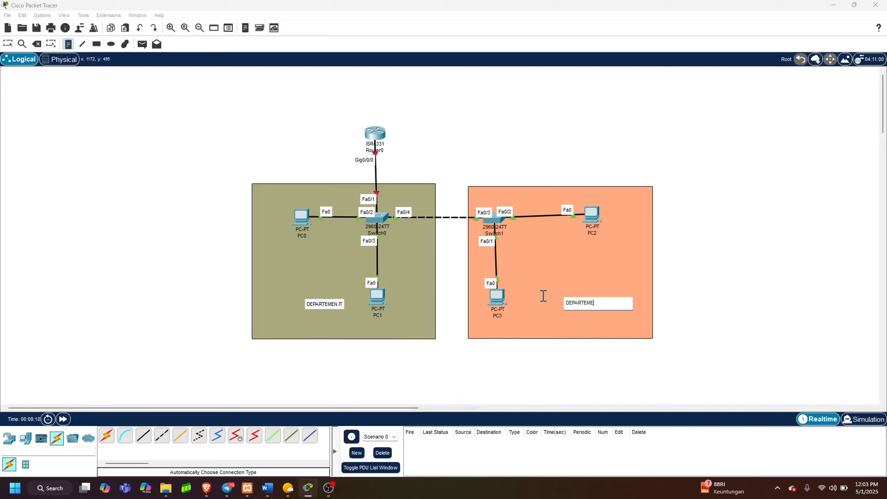
pyautogui.write('N KEUANGAN')
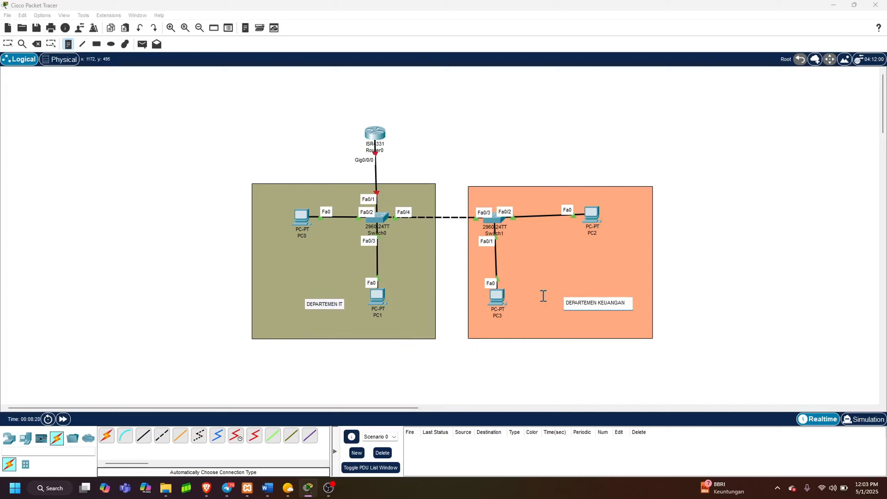
# - Move both department notes down into the free lower areas of their rectangles, away from the PCs
pyautogui.click(11, 46)
pyautogui.moveTo(314, 305); pyautogui.dragTo(284, 316)
pyautogui.moveTo(585, 302); pyautogui.dragTo(586, 319)
# - Straighten the links by aligning PC2 and PC3 with Switch1 and shifting Router0 slightly downward
pyautogui.moveTo(591, 215); pyautogui.dragTo(589, 218)
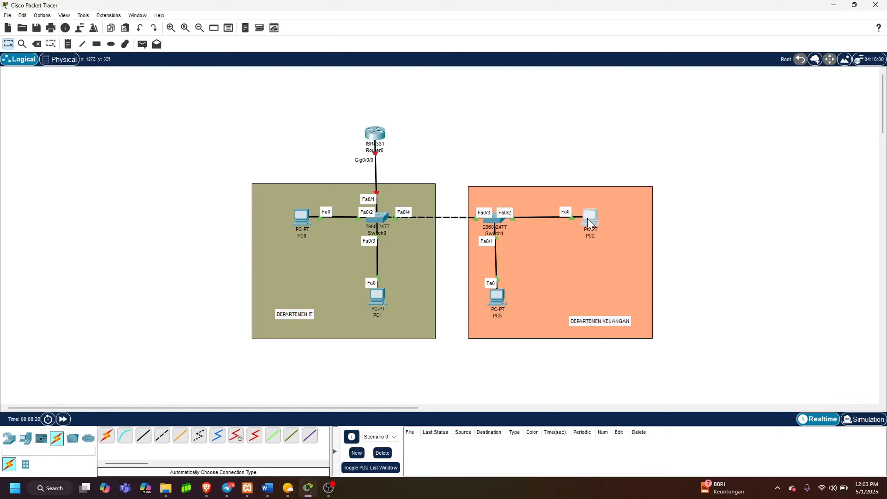
pyautogui.moveTo(495, 304); pyautogui.dragTo(473, 311)
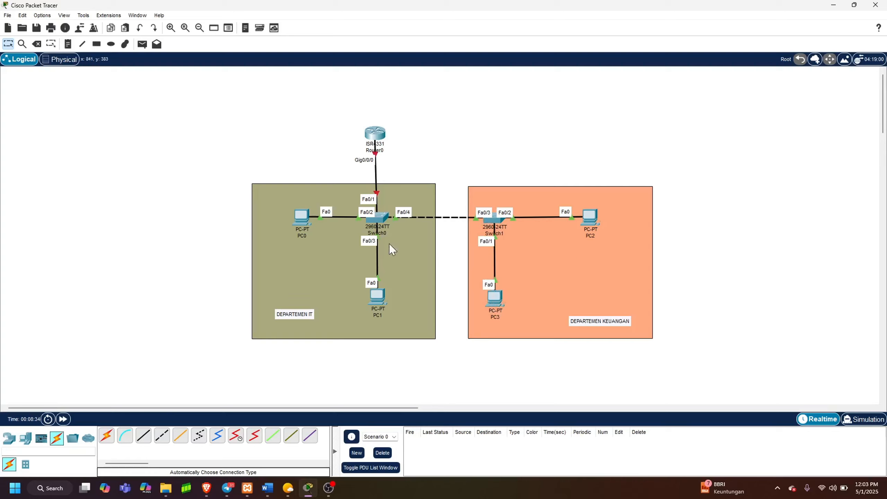
pyautogui.moveTo(374, 134); pyautogui.dragTo(374, 136)
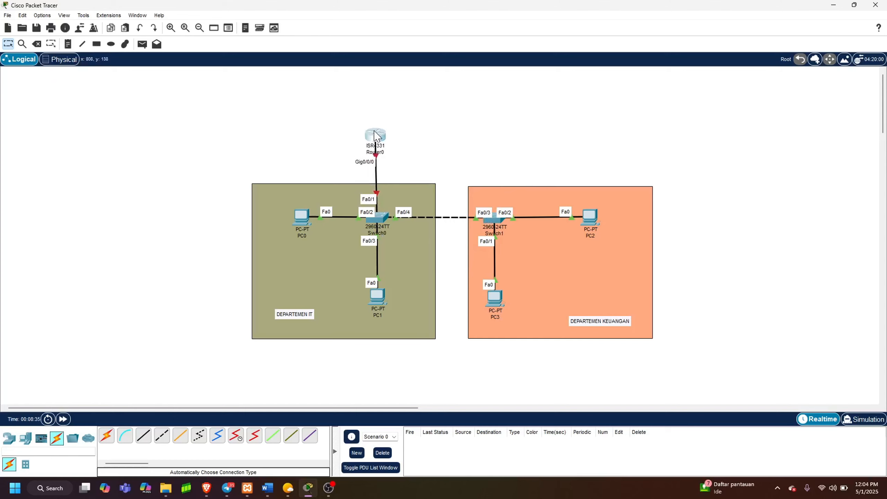
# - Open Router0's window, switch to the browser and check the VLAN 10 IP addressing rule in the project brief
pyautogui.click(375, 136)
pyautogui.click(203, 491)
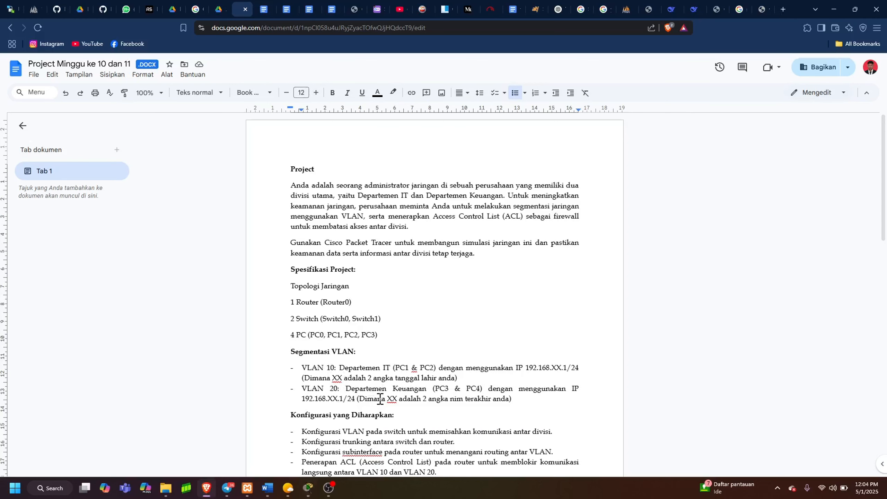
pyautogui.moveTo(458, 378); pyautogui.dragTo(356, 378)
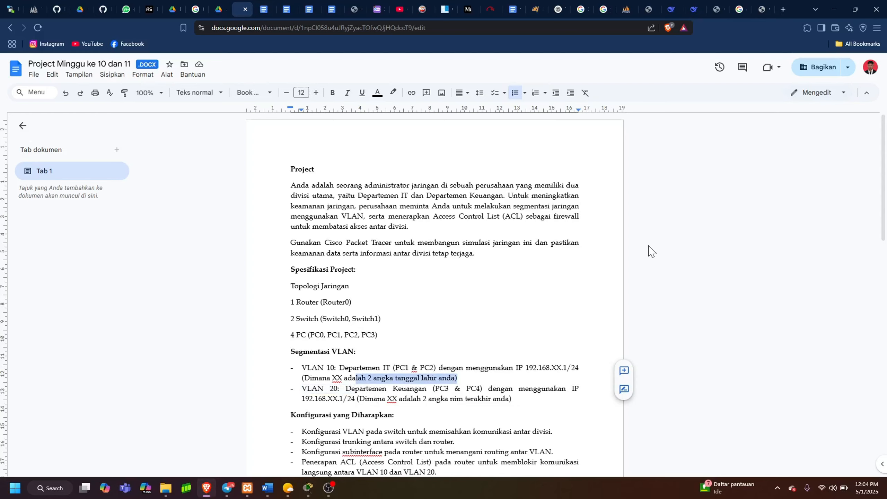
pyautogui.click(834, 9)
# - Open Router0's command line beside the topology and decline the initial configuration dialog
pyautogui.click(351, 99)
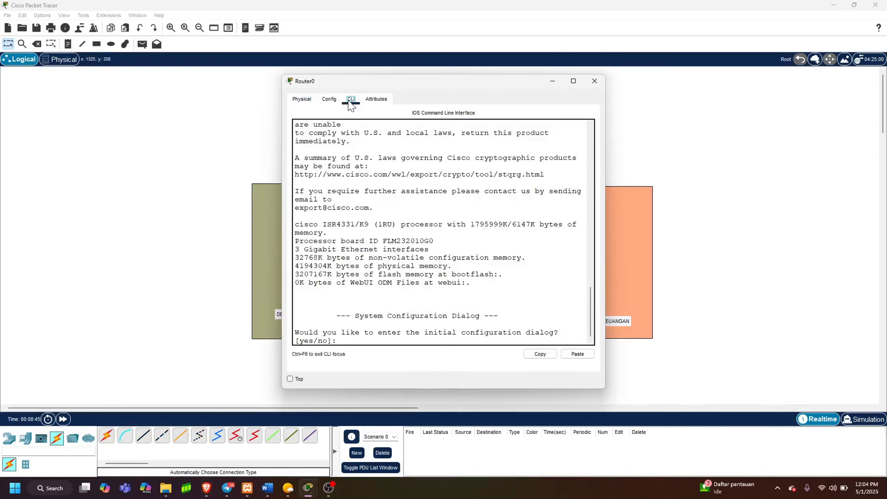
pyautogui.moveTo(408, 83); pyautogui.dragTo(531, 68)
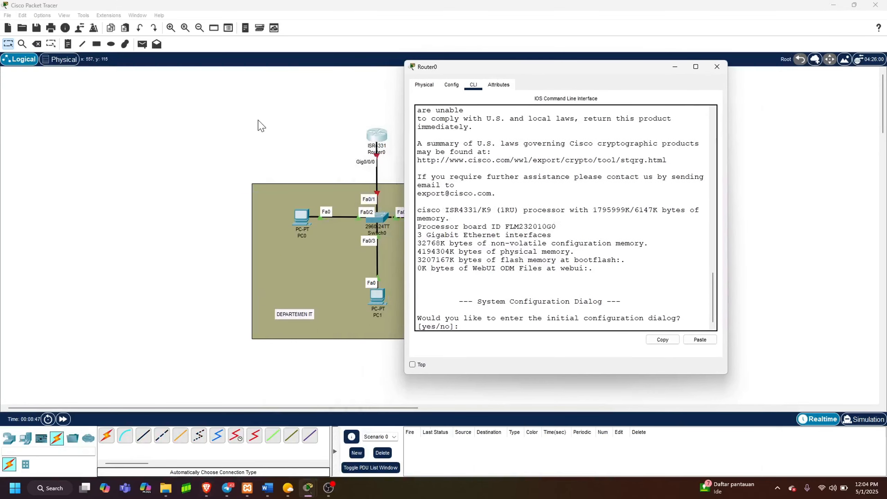
pyautogui.write('N')
pyautogui.press('Return')
pyautogui.press('Return')
pyautogui.press('capslock')
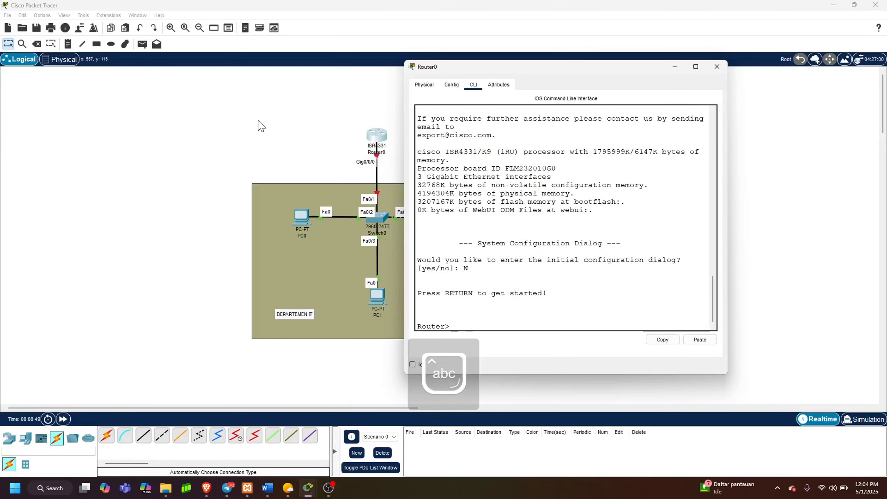
# - Enter global configuration mode on Router0 with en and conf t, and move its window clear of Switch0's area
pyautogui.write('en')
pyautogui.press('Return')
pyautogui.write('co')
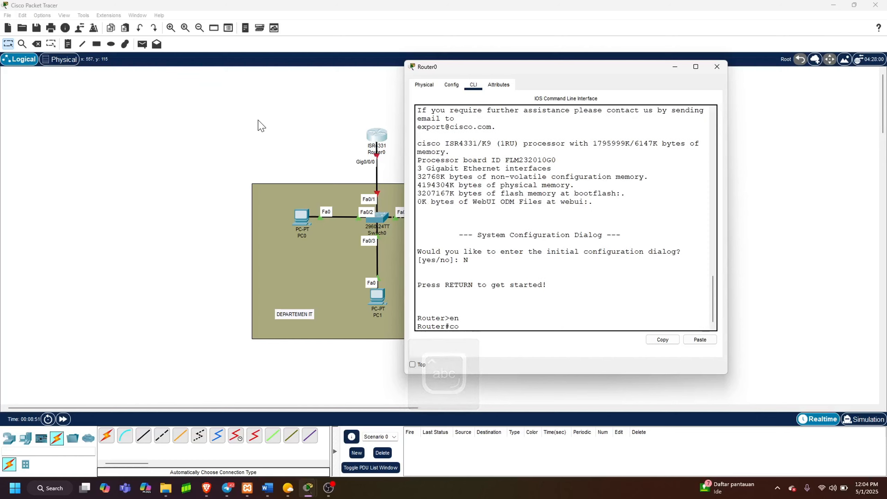
pyautogui.write('nf t')
pyautogui.press('Return')
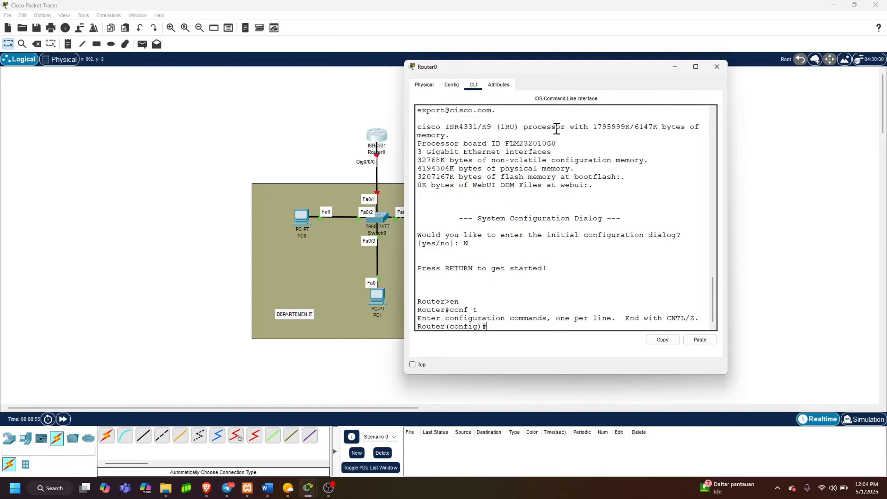
pyautogui.moveTo(555, 68); pyautogui.dragTo(651, 93)
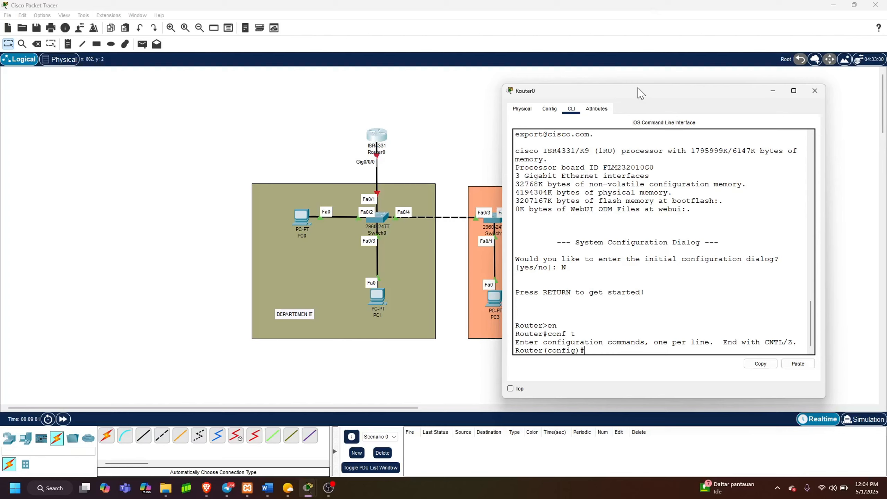
# - Enable Router0's gigabitEthernet 0/0/0 interface with no sh, and return to global configuration mode
pyautogui.write('gi')
pyautogui.press('Return')
pyautogui.write('nom')
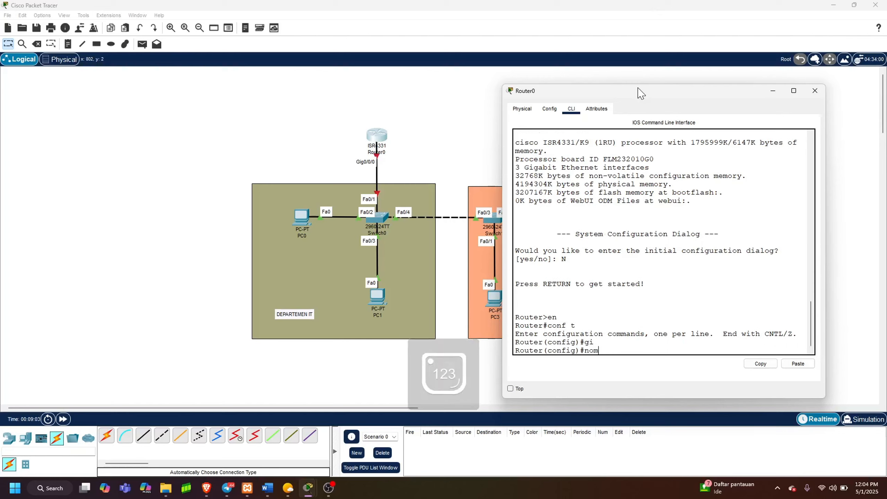
pyautogui.press('BackSpace')
pyautogui.write('int gig')
pyautogui.press('Tab')
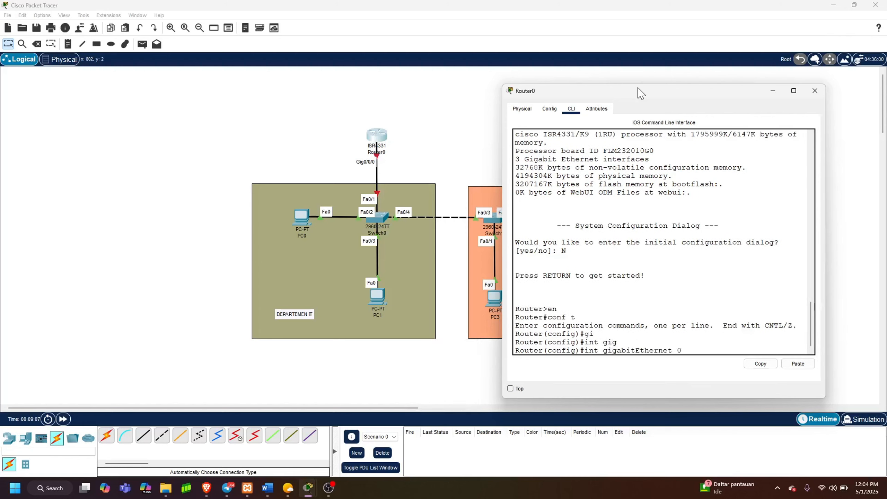
pyautogui.write('0/0/0')
pyautogui.press('BackSpace')
pyautogui.write('/')
pyautogui.press('Return')
pyautogui.write('nfig-if)#no sjh')
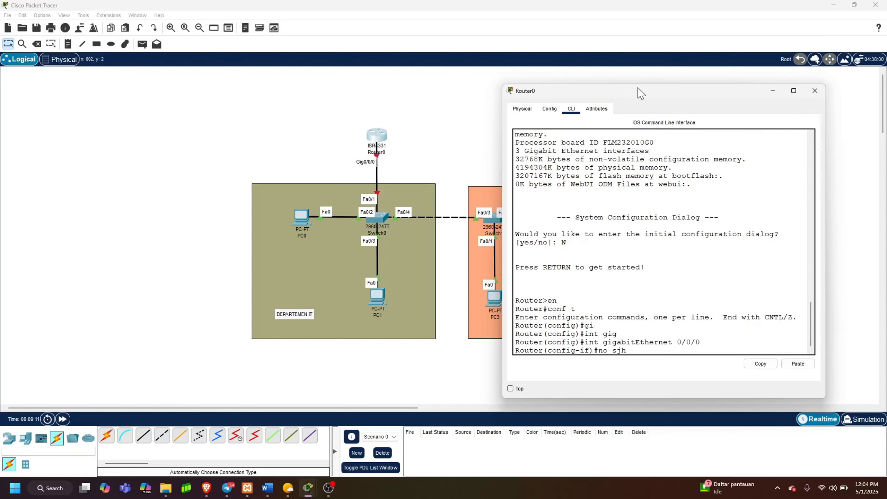
pyautogui.press('Num_Lock')
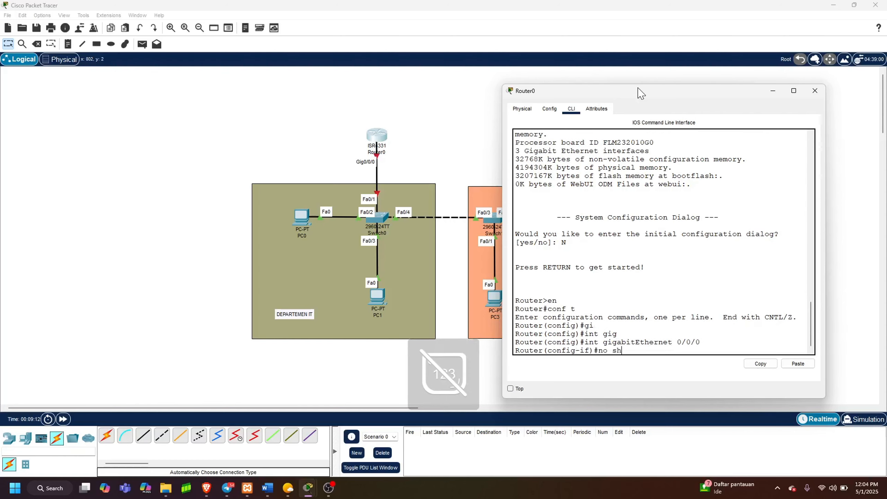
pyautogui.write('o sh')
pyautogui.press('Return')
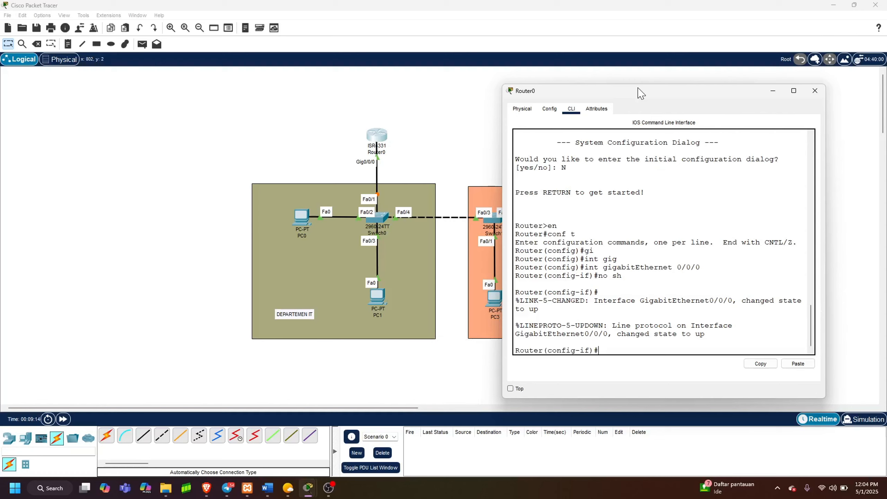
pyautogui.write('ex')
pyautogui.press('Return')
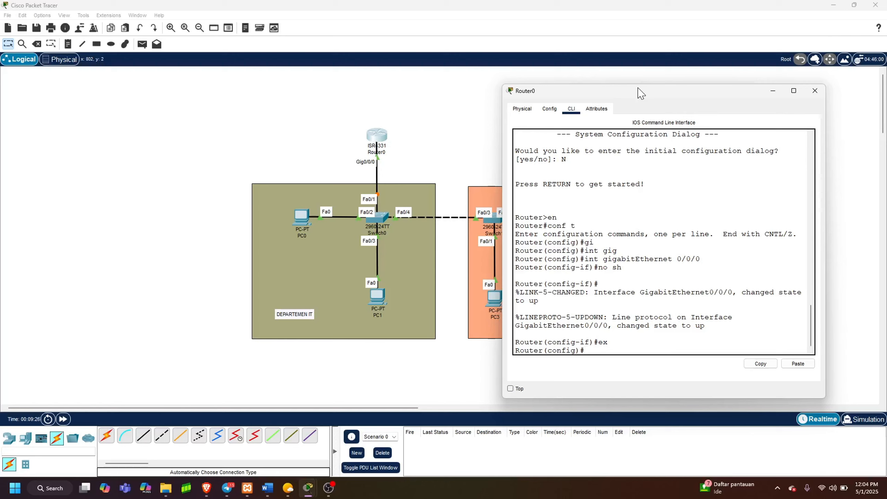
# - Create subinterface gigabitEthernet 0/0/0.10 on Router0 and set its encapsulation to dot1Q 10
pyautogui.press('Up')
pyautogui.press('Up')
pyautogui.press('Up')
pyautogui.write('.1-0/0/0.10')
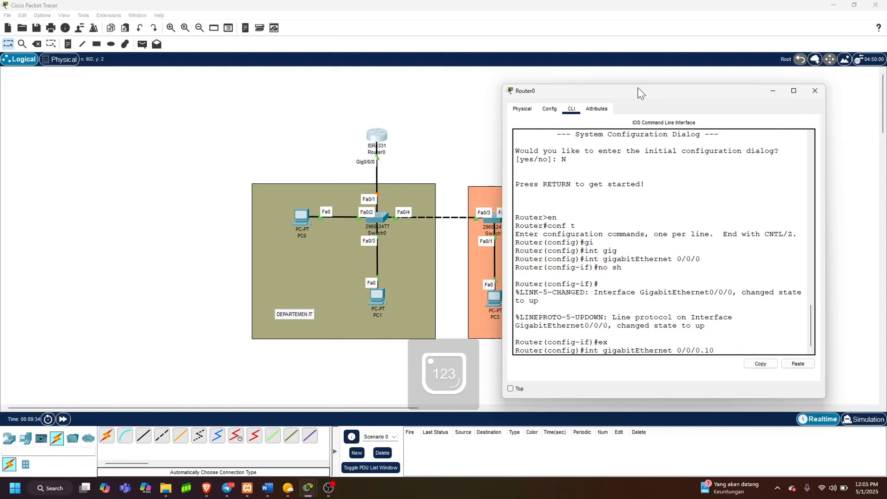
pyautogui.press('Return')
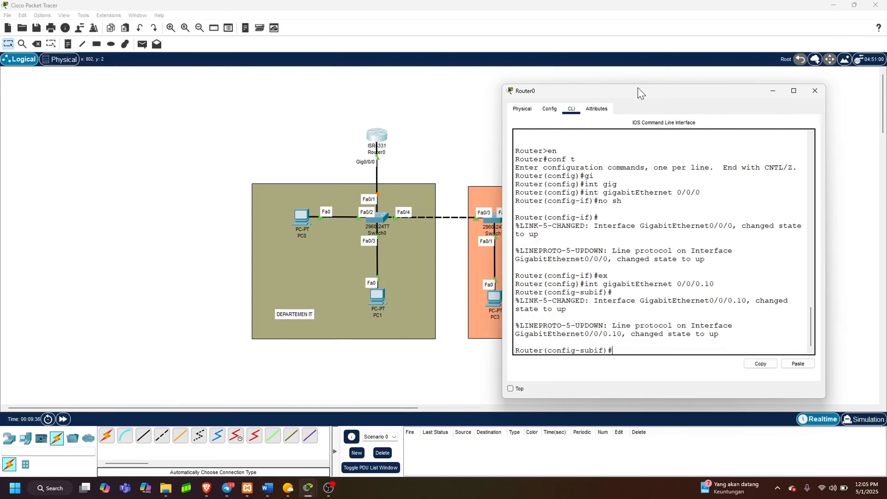
pyautogui.write('enca')
pyautogui.press('Tab')
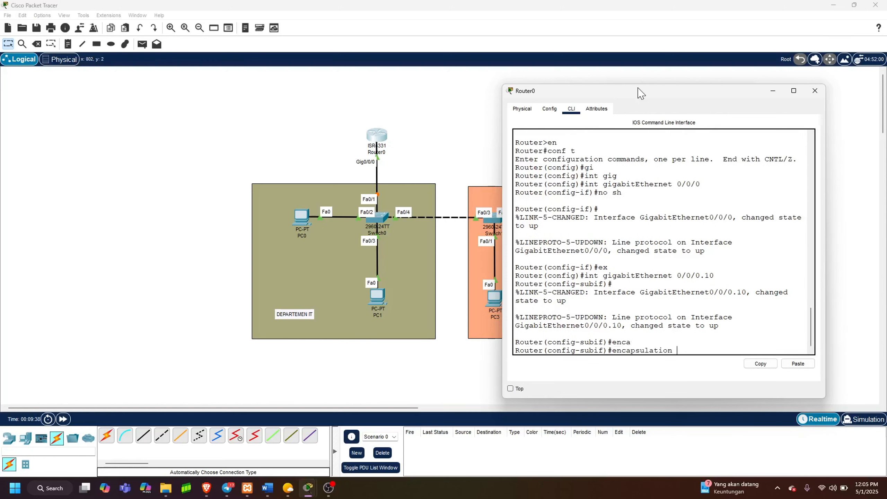
pyautogui.write('dot1Q')
pyautogui.press('Tab')
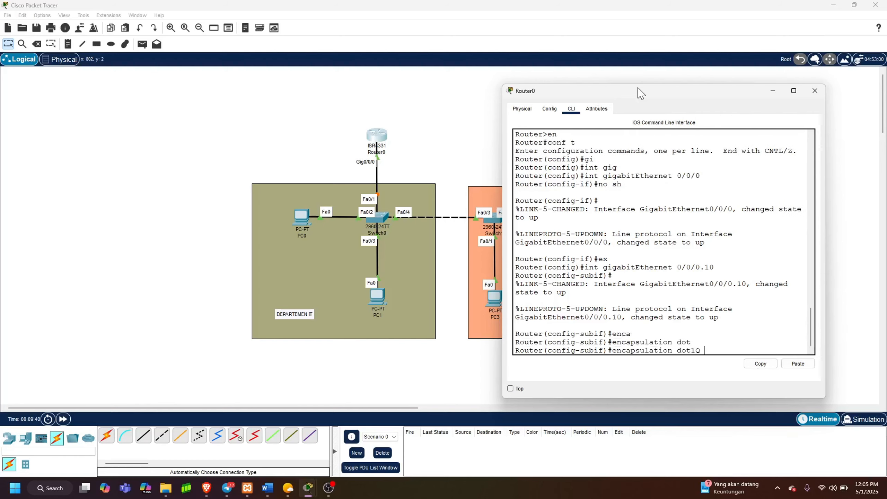
pyautogui.write('10')
pyautogui.press('Return')
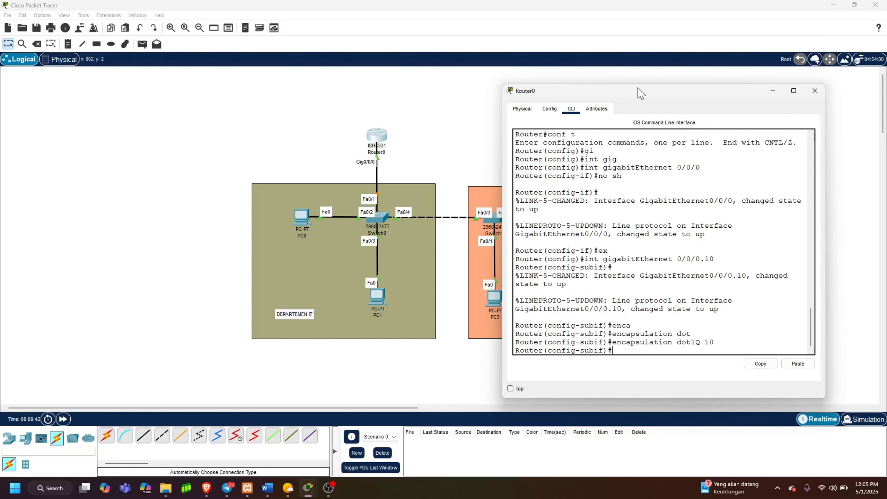
# - Assign IP address 192.168.3.1 with mask 255.255.255.0 to subinterface 0/0/0.10, and exit to global configuration mode
pyautogui.write('ip add')
pyautogui.press('Tab')
pyautogui.write('192')
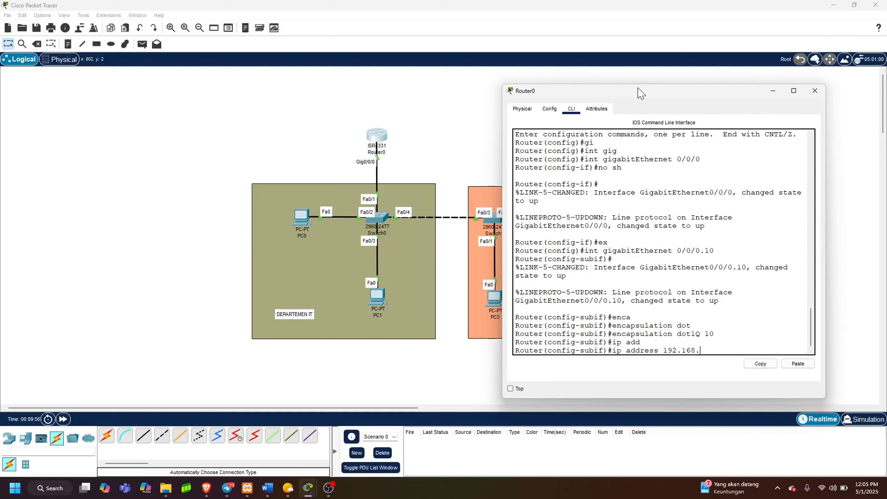
pyautogui.write('3.1 255.255.255.')
pyautogui.press('Num_Lock')
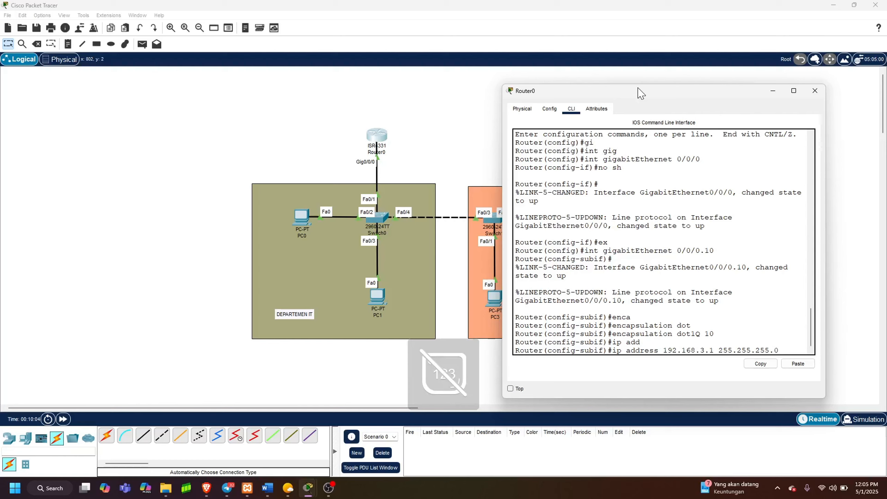
pyautogui.press('Return')
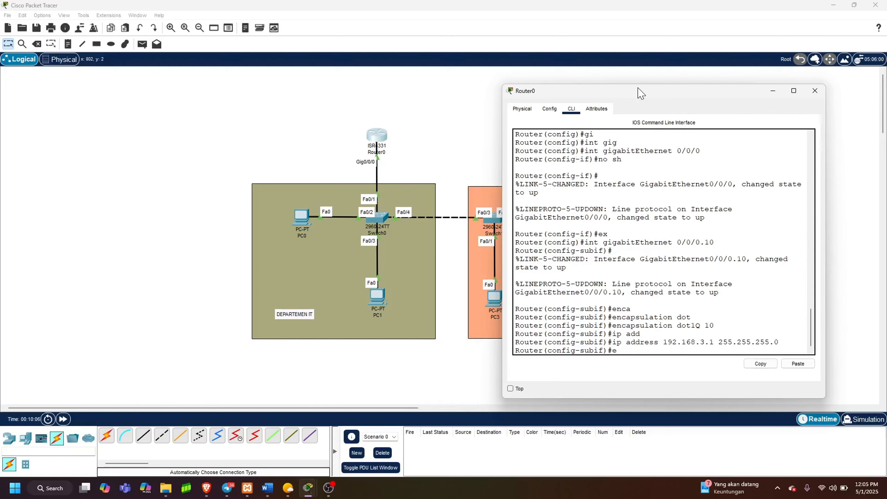
pyautogui.write('ex')
pyautogui.press('Return')
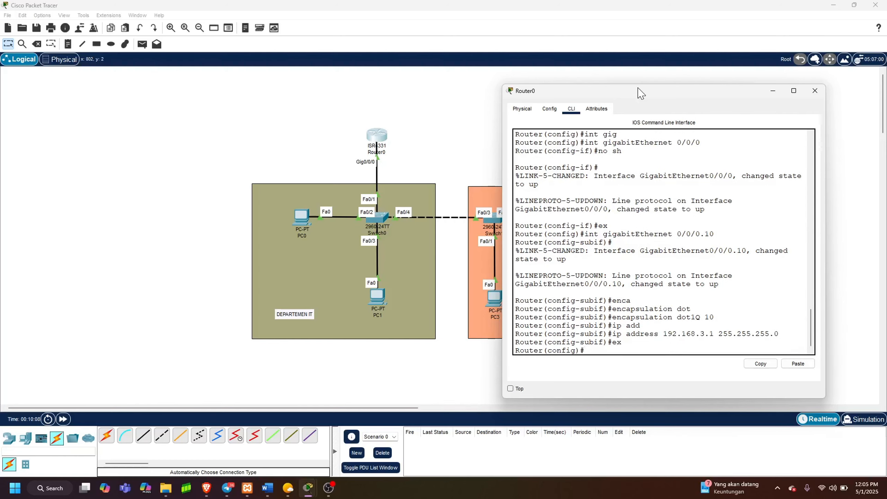
# - Create subinterface gigabitEthernet 0/0/0.20 on Router0 and set its encapsulation to dot1Q 20
pyautogui.press('Up')
pyautogui.press('Up')
pyautogui.press('Up')
pyautogui.press('Up')
pyautogui.press('Up')
pyautogui.press('Up')
pyautogui.press('Up')
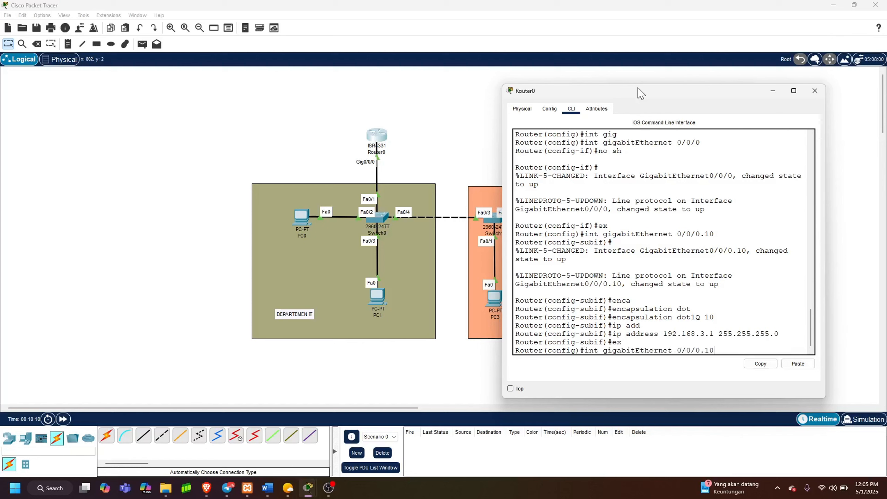
pyautogui.write('20')
pyautogui.press('Return')
pyautogui.write('ig-subif)#i')
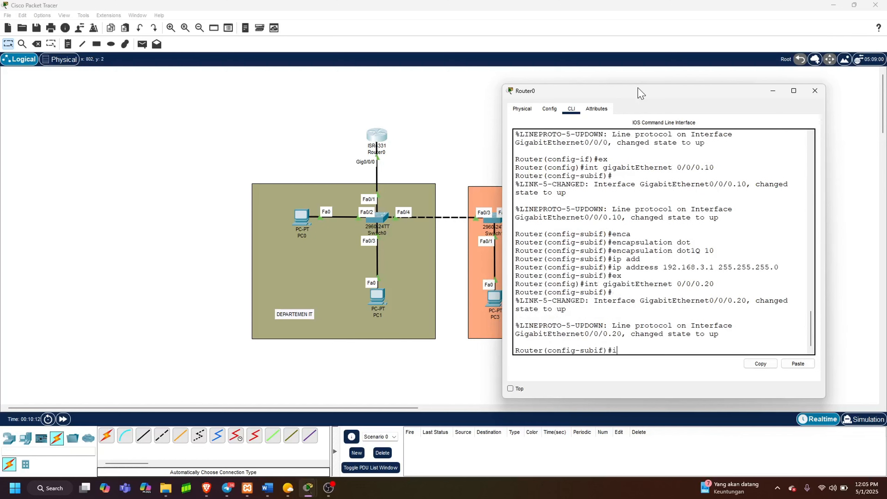
pyautogui.press('BackSpace')
pyautogui.write('enca')
pyautogui.press('Tab')
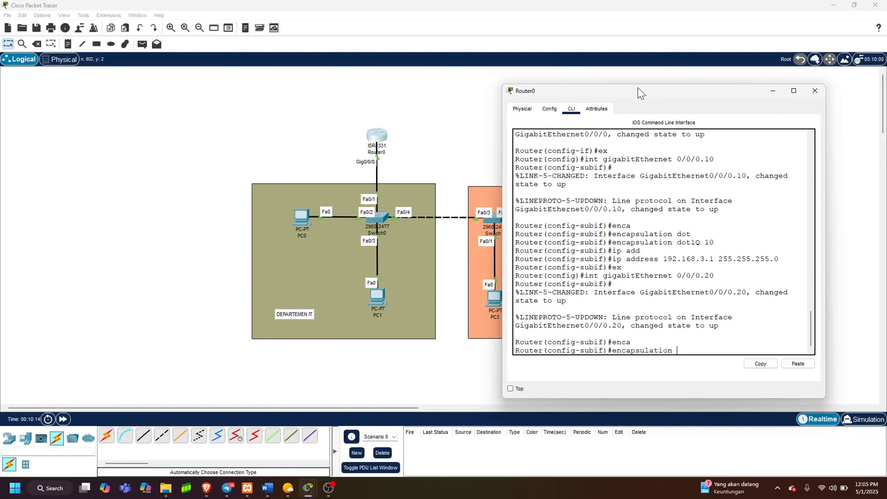
pyautogui.write('dot')
pyautogui.press('Tab')
pyautogui.write('20')
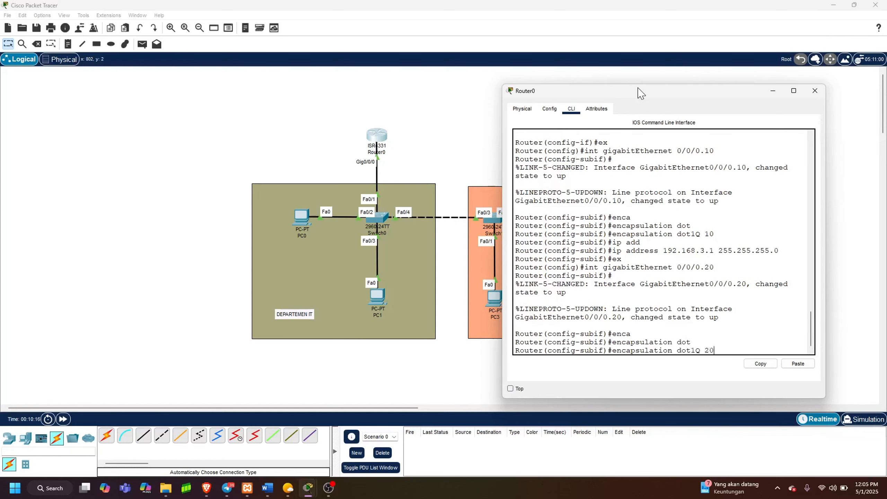
pyautogui.press('Return')
# - Assign IP address 192.168.29.1 with mask 255.255.255.0 to subinterface 0/0/0.20, and exit to global configuration mode
pyautogui.write('ip add')
pyautogui.press('Tab')
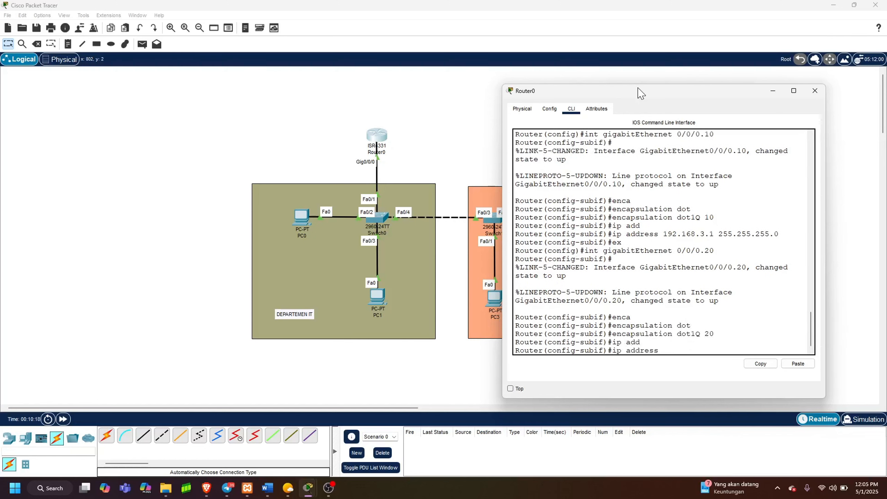
pyautogui.write('192.168.29.1 255.255.255.0')
pyautogui.press('Return')
pyautogui.write('ex')
pyautogui.press('Return')
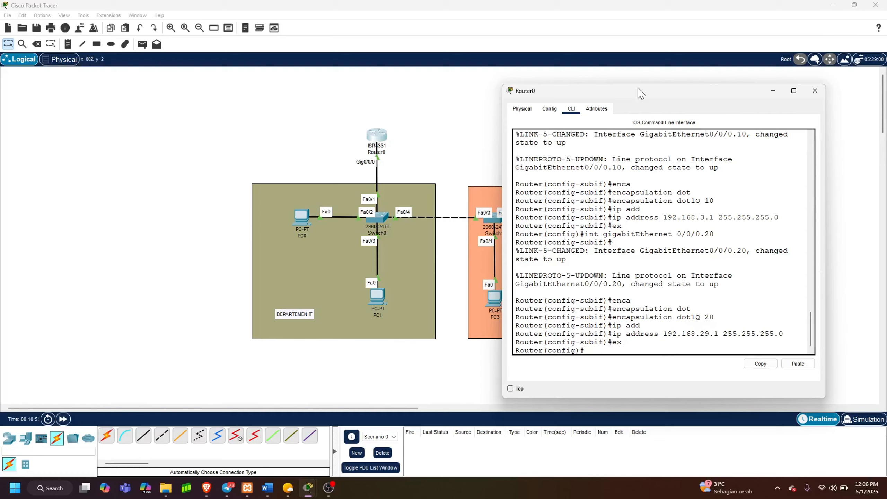
# - Create a DHCP pool named VLANIT on Router0
pyautogui.write('ip dj')
pyautogui.press('Tab')
pyautogui.press('BackSpace')
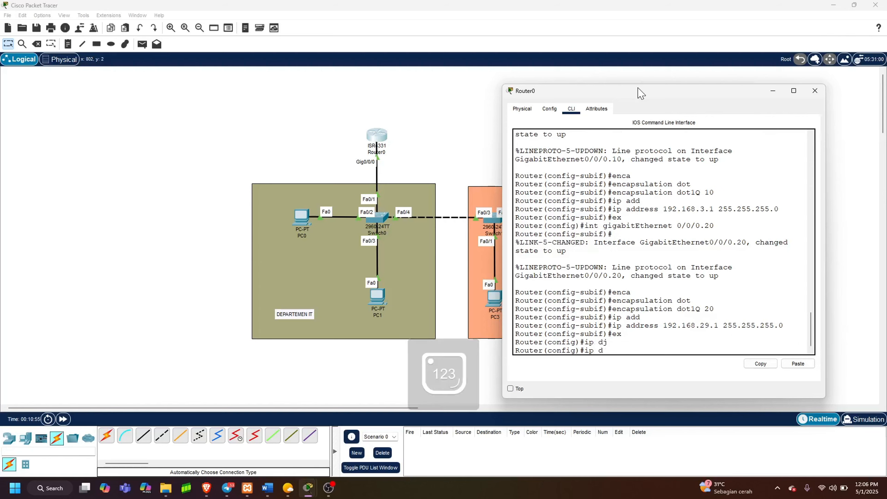
pyautogui.write('hc')
pyautogui.press('Tab')
pyautogui.write('poo')
pyautogui.press('Tab')
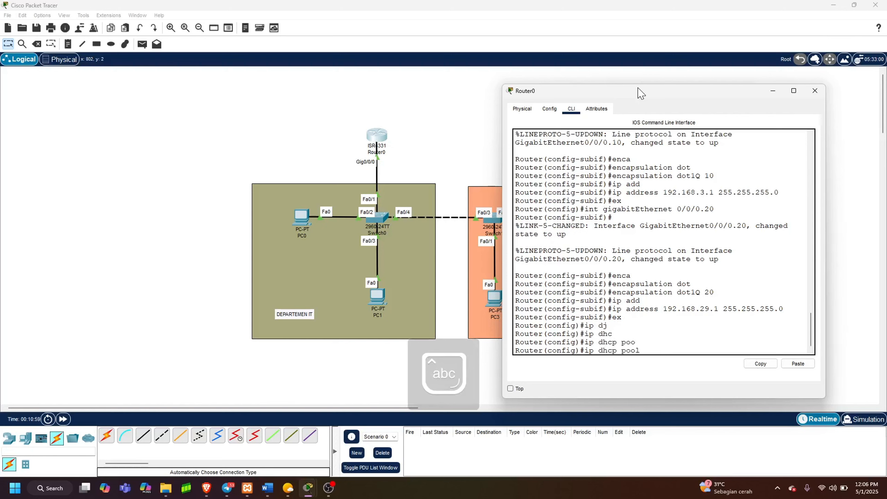
pyautogui.write('cvlan')
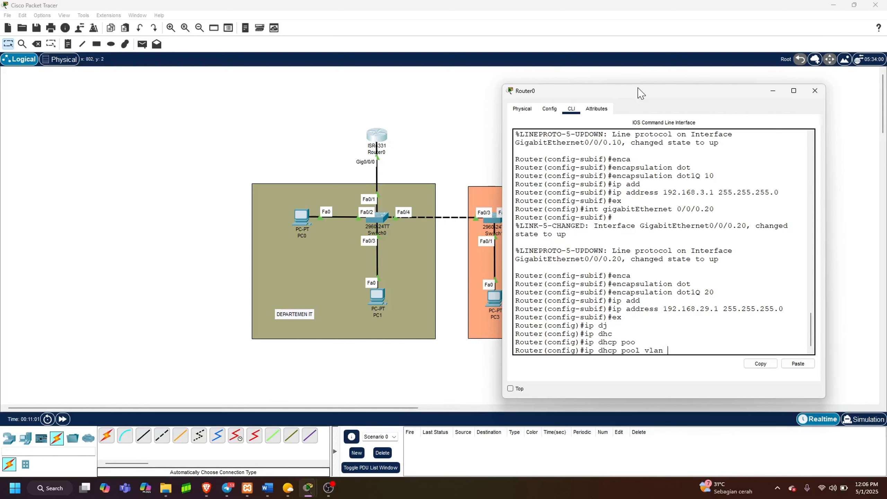
pyautogui.press('BackSpace')
pyautogui.press('BackSpace')
pyautogui.press('BackSpace')
pyautogui.press('BackSpace')
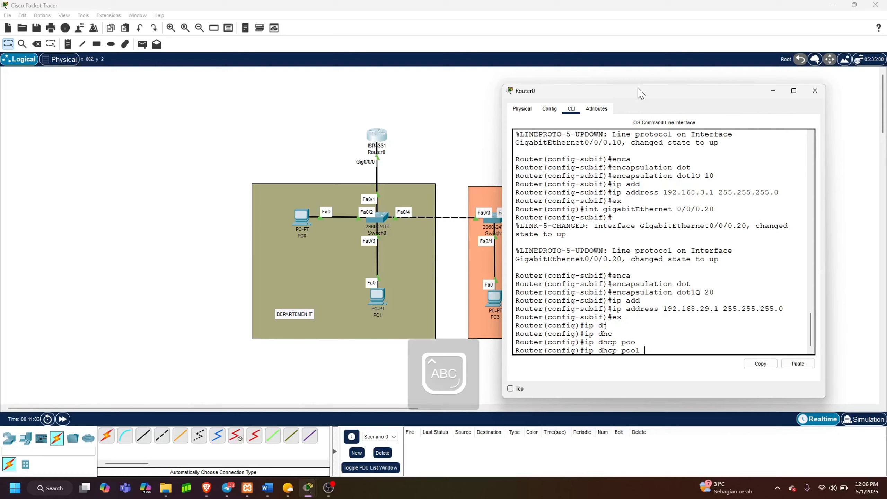
pyautogui.write('VLANIT')
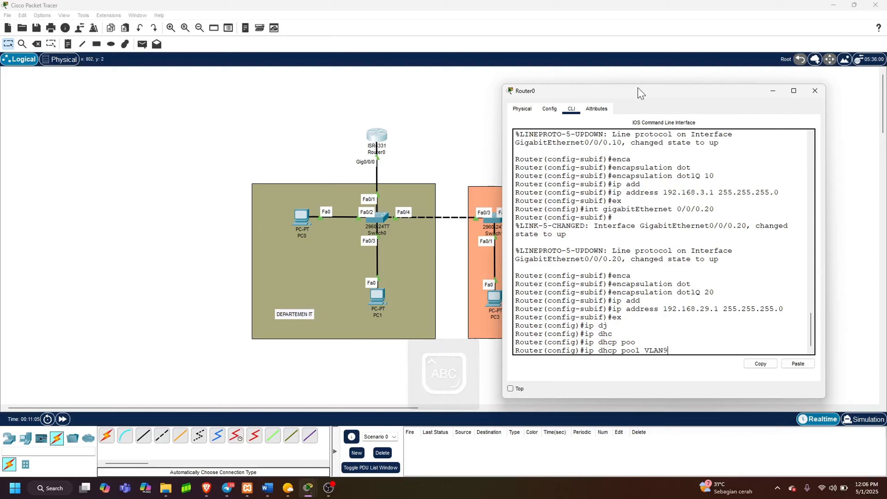
pyautogui.press('Return')
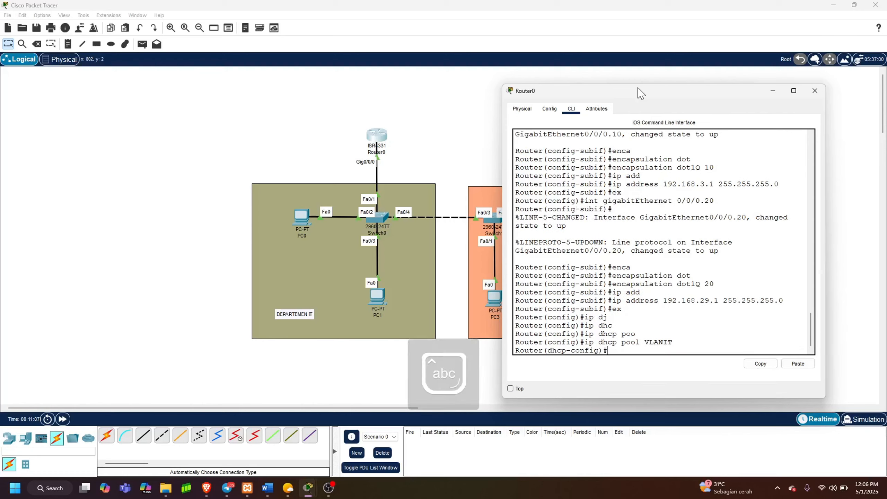
# - Set the VLANIT pool's network to 192.168.3.0 with mask 255.255.255.0
pyautogui.write('net')
pyautogui.press('Tab')
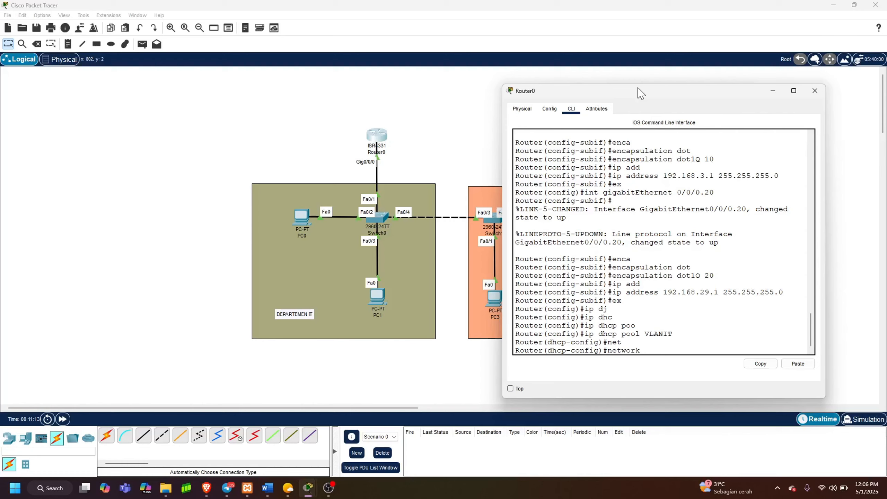
pyautogui.write('192.168.3.-0')
pyautogui.press('BackSpace')
pyautogui.press('BackSpace')
pyautogui.write('0 255.255.255.0')
pyautogui.press('Return')
# - Set the VLANIT pool's default router to 192.168.3.1 and exit DHCP configuration
pyautogui.write('def')
pyautogui.press('Tab')
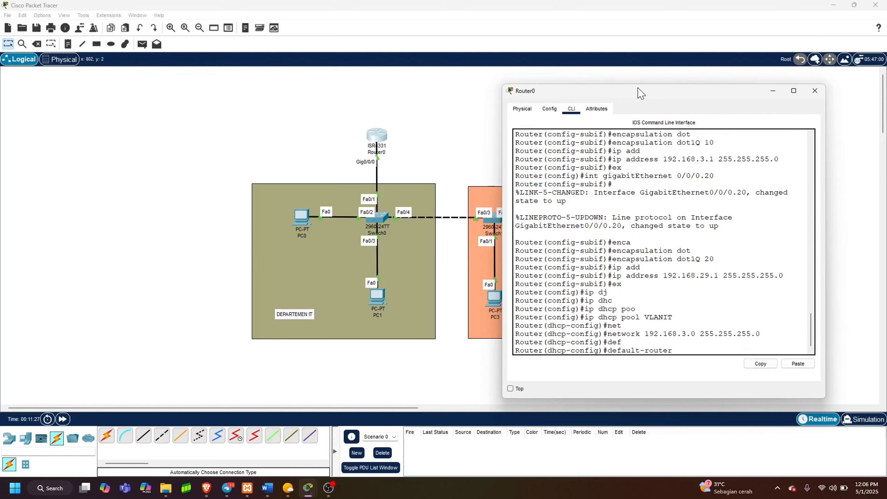
pyautogui.write('192.168.3.1')
pyautogui.press('Return')
pyautogui.write('ex')
pyautogui.press('Return')
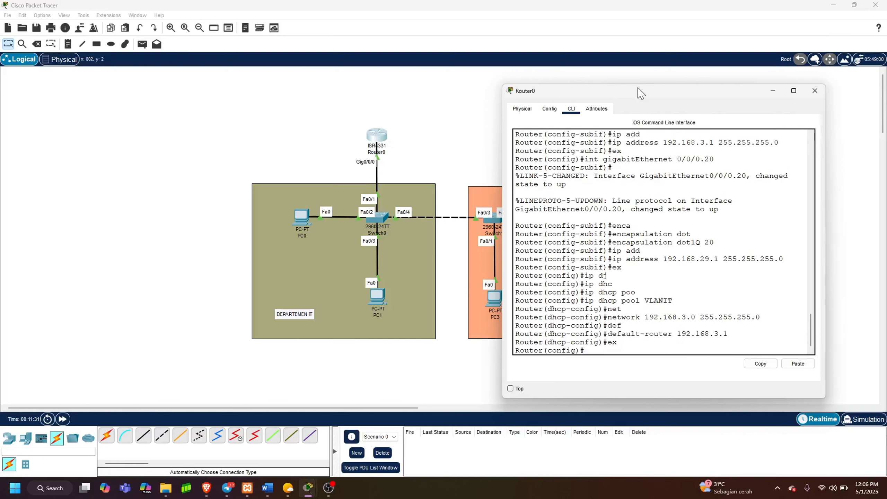
# - Exclude the addresses 192.168.3.5 through 192.168.3.10 from DHCP assignment on Router0
pyautogui.write('ip dhj')
pyautogui.press('Tab')
pyautogui.press('BackSpace')
pyautogui.press('Tab')
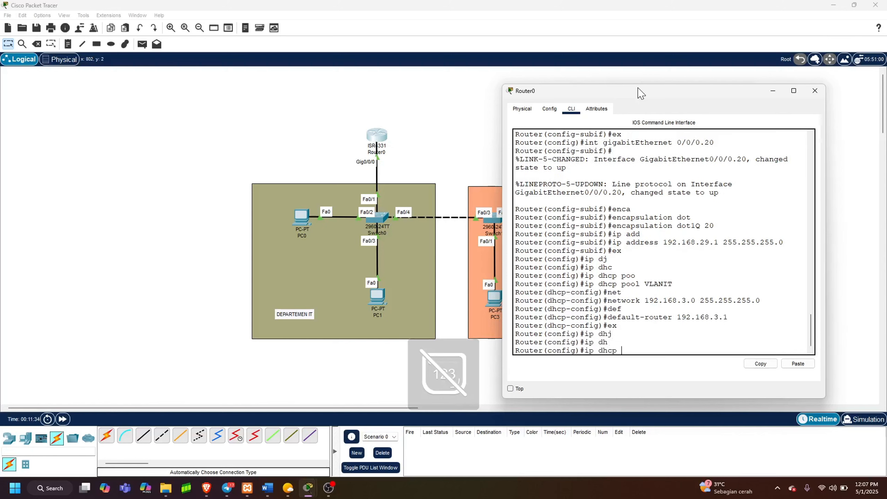
pyautogui.write('ec')
pyautogui.press('Tab')
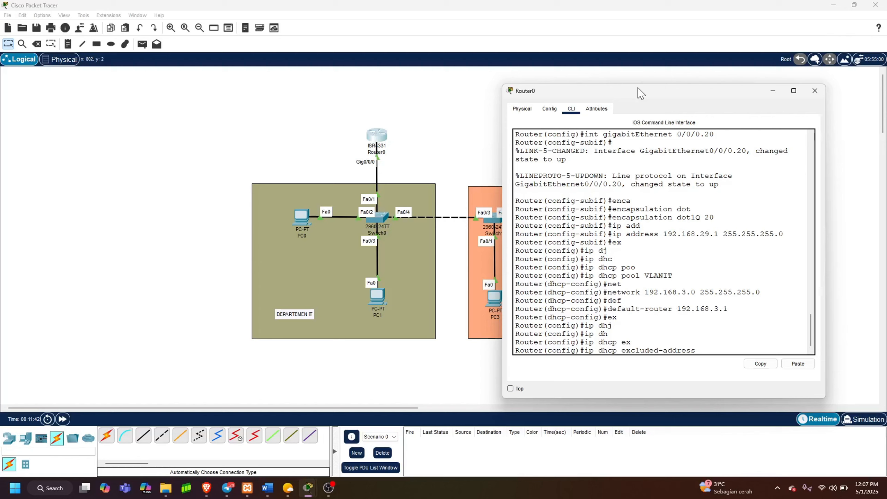
pyautogui.write('192')
pyautogui.press('Tab')
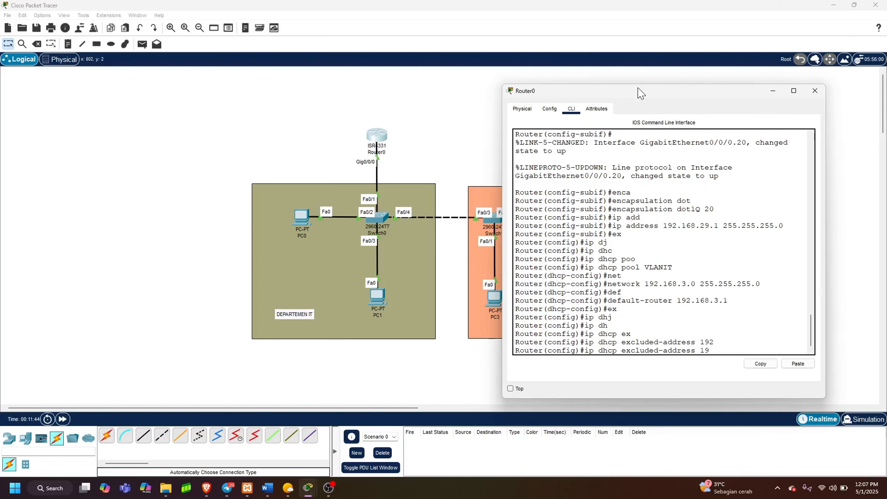
pyautogui.write('2.168.3.5 192.168.3.10')
pyautogui.press('Return')
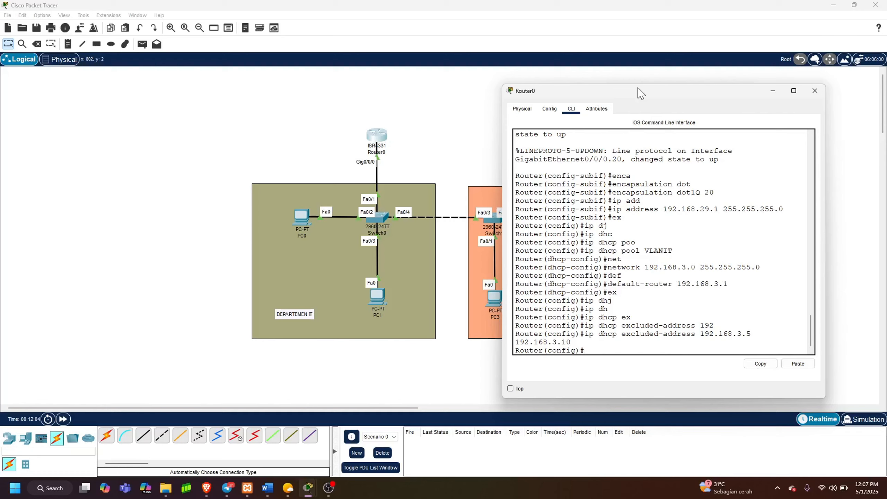
# - Create a DHCP pool named VLANKEUANGAN on Router0
pyautogui.write('ip')
pyautogui.write(' dj')
pyautogui.write('hc')
pyautogui.press('Tab')
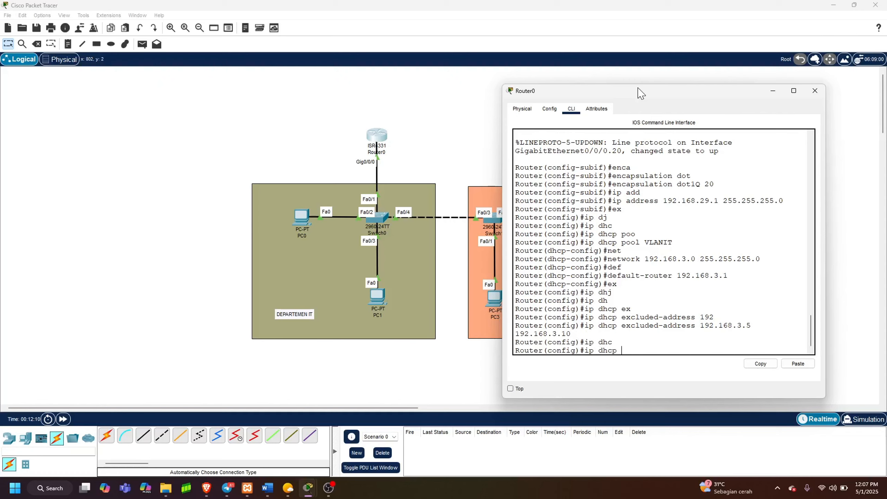
pyautogui.write('poo')
pyautogui.press('Tab')
pyautogui.write('vlan')
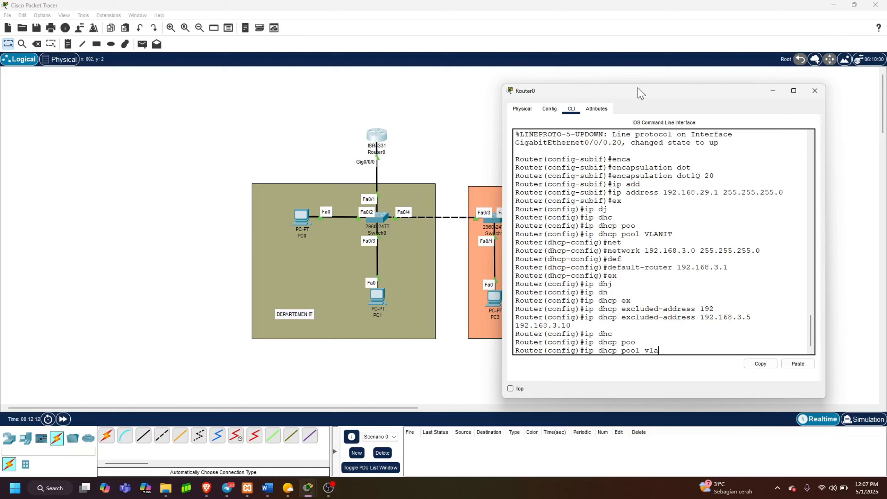
pyautogui.press('BackSpace')
pyautogui.press('BackSpace')
pyautogui.press('BackSpace')
pyautogui.press('BackSpace')
pyautogui.press('Tab')
pyautogui.write('VLANKEUANGAN')
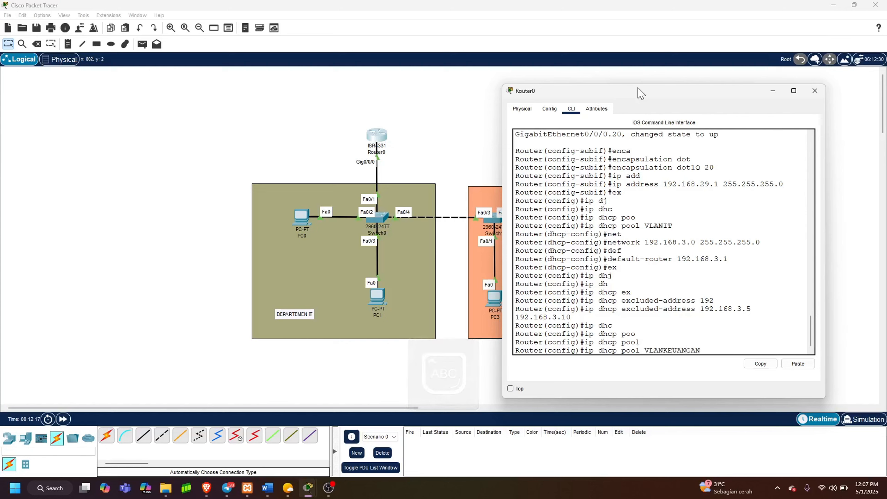
pyautogui.press('Return')
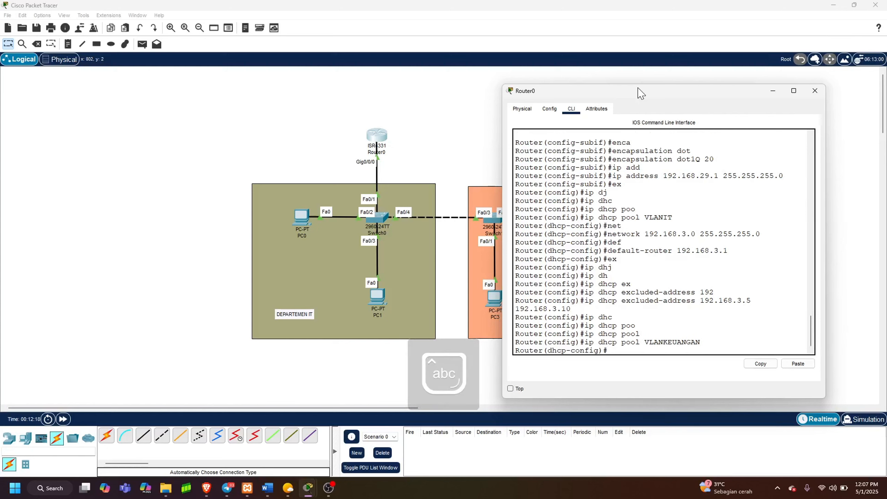
# - Set the VLANKEUANGAN pool's network to 192.168.29.0 with mask 255.255.255.0
pyautogui.write('net')
pyautogui.press('Tab')
pyautogui.write('1')
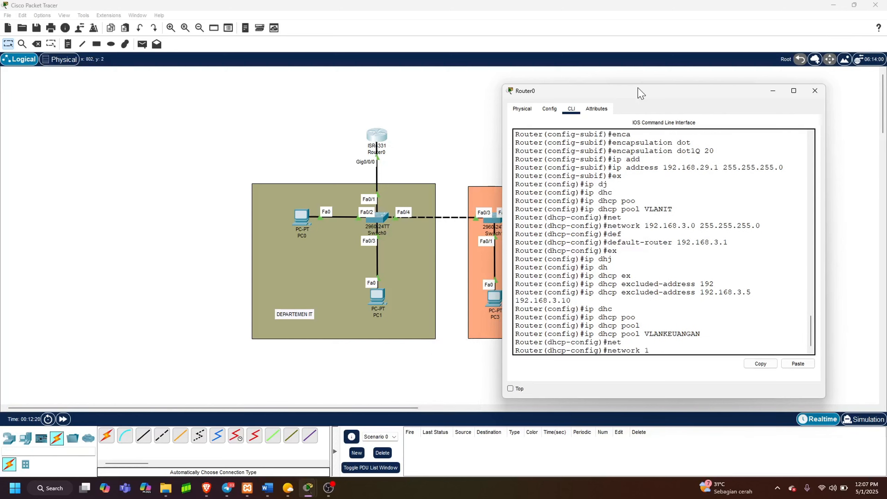
pyautogui.write('92.168.29.0 255.255.255.0')
pyautogui.press('Return')
# - Set the VLANKEUANGAN pool's default router to 192.168.29.1 and exit DHCP configuration
pyautogui.write('def')
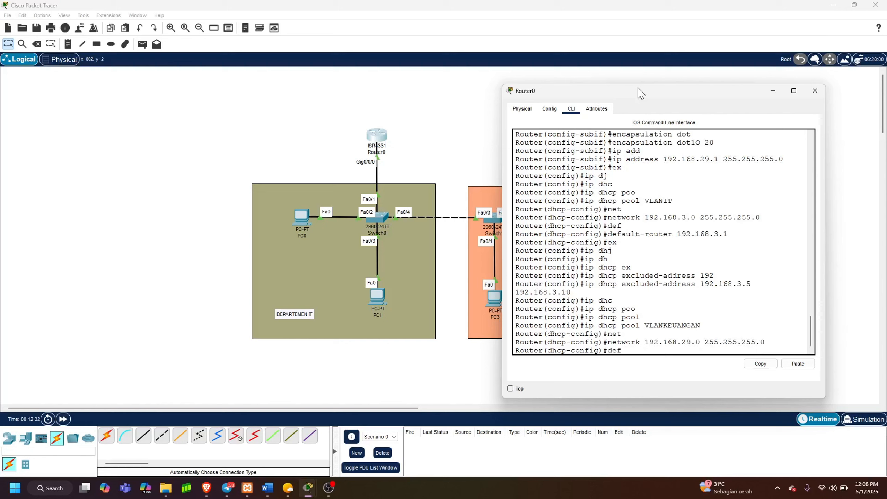
pyautogui.press('Tab')
pyautogui.write('192.16')
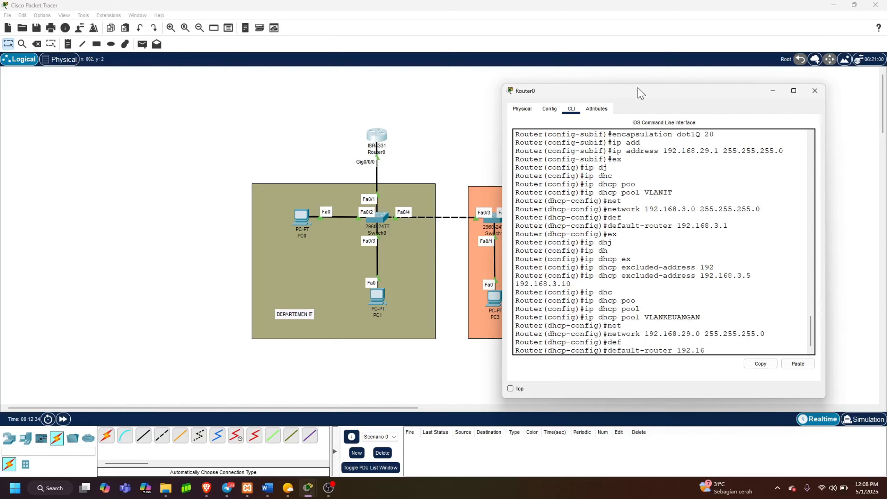
pyautogui.write('8.29.1')
pyautogui.press('Return')
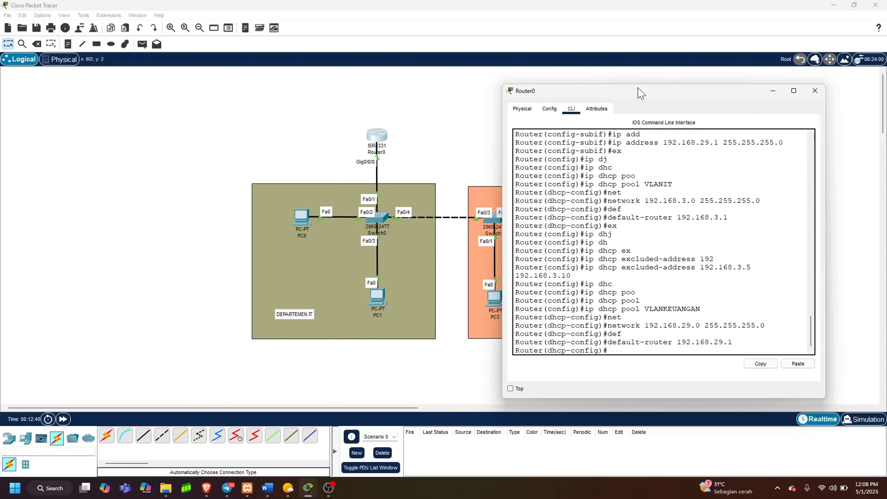
pyautogui.write('ex')
pyautogui.press('Return')
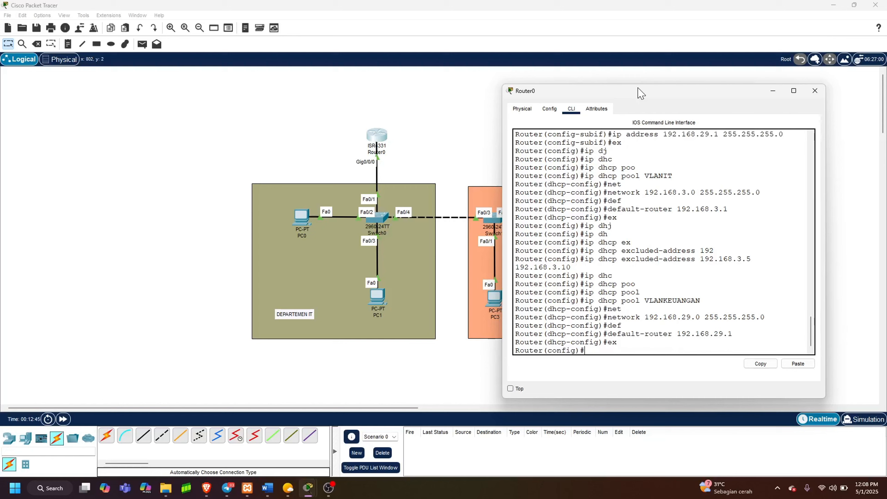
# - Exclude the addresses 192.168.29.5 through 192.168.29.10 from DHCP assignment on Router0
pyautogui.write('ip dh')
pyautogui.press('Tab')
pyautogui.write('3ex')
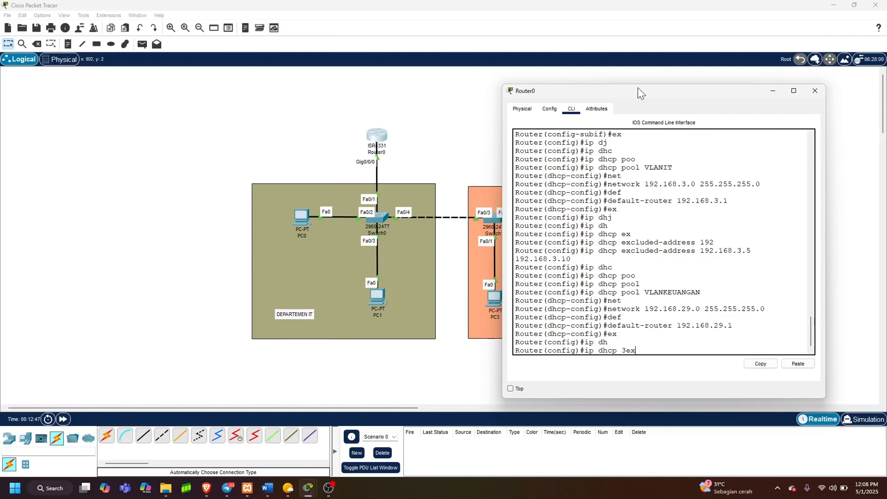
pyautogui.write('c')
pyautogui.press('Tab')
pyautogui.press('BackSpace')
pyautogui.press('BackSpace')
pyautogui.press('BackSpace')
pyautogui.press('BackSpace')
pyautogui.write('er(config)#ip dhcp e')
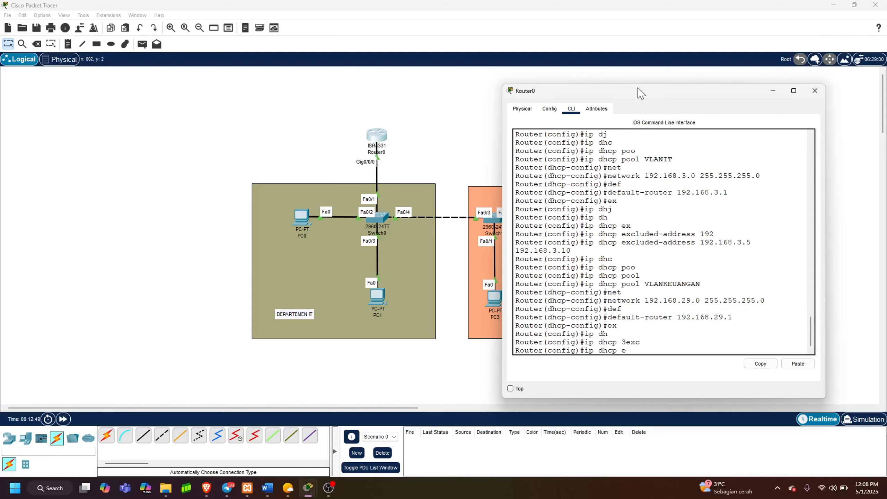
pyautogui.write('xc')
pyautogui.press('Tab')
pyautogui.write('192')
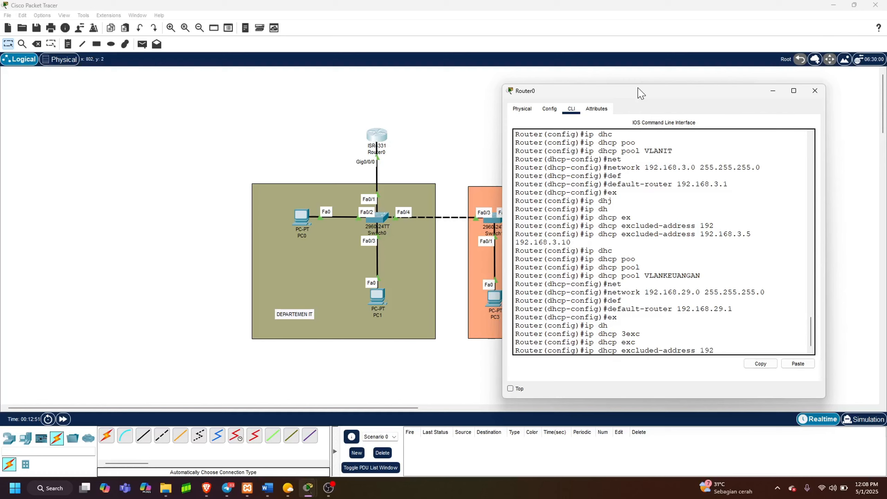
pyautogui.write('.168.29.5 192.168.29.10')
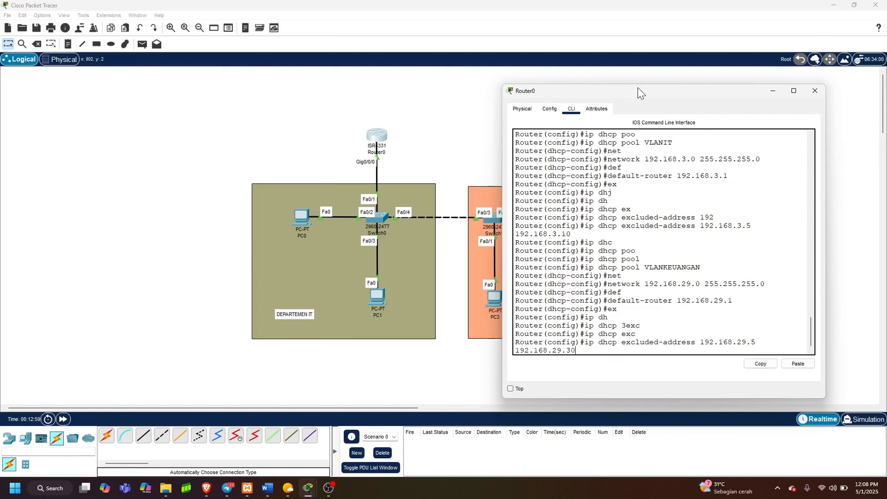
pyautogui.press('Return')
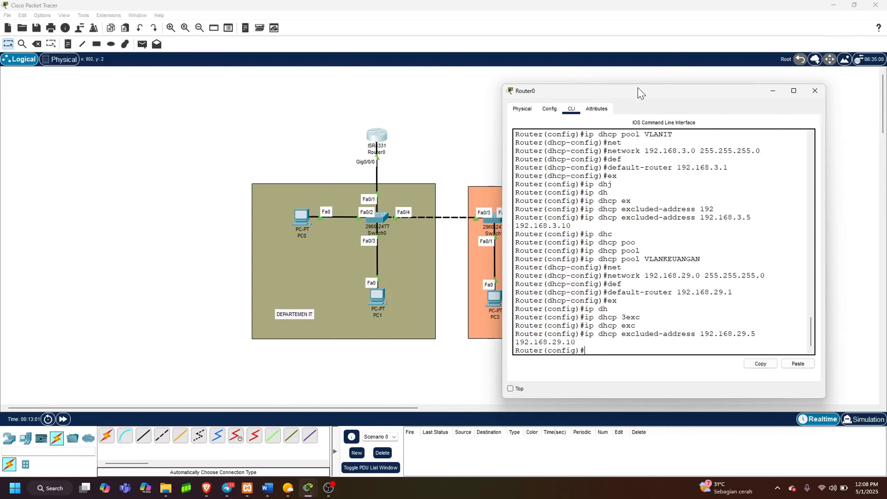
# - Review the commands entered on Router0 and check its port and IP address summary in the topology
pyautogui.scroll(15, 665, 208)
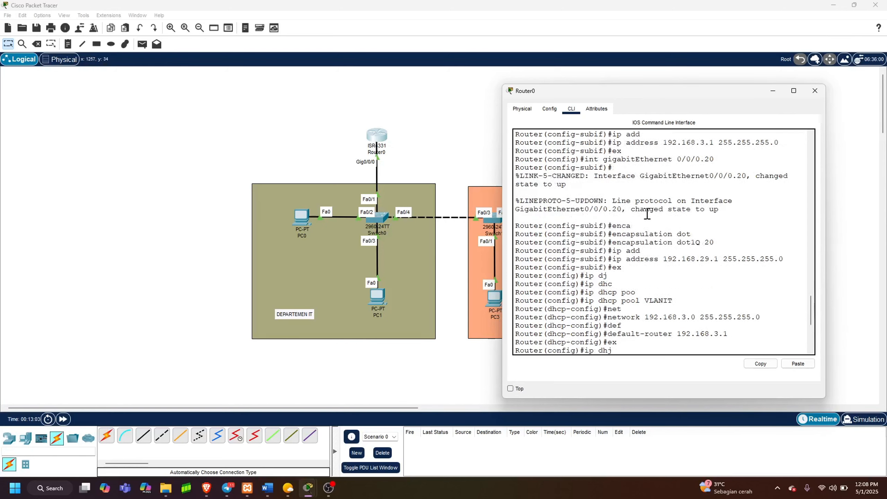
pyautogui.scroll(-20, 665, 208)
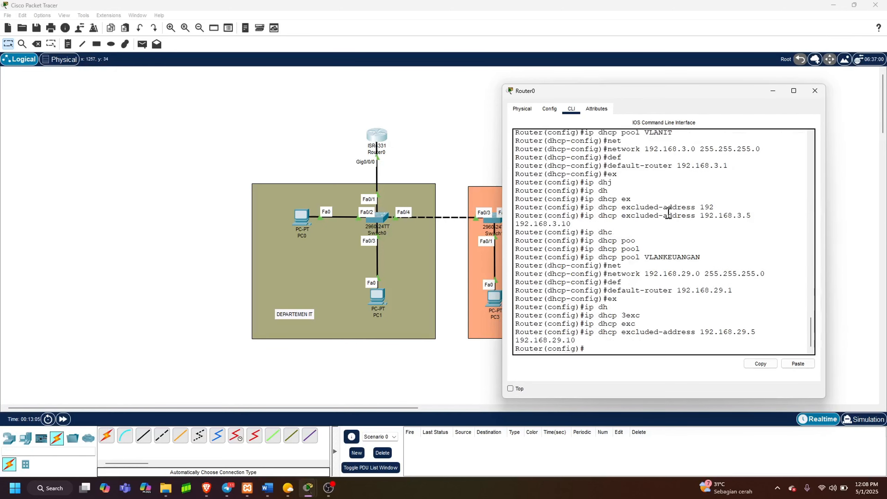
pyautogui.scroll(18, 657, 207)
pyautogui.scroll(-20, 651, 206)
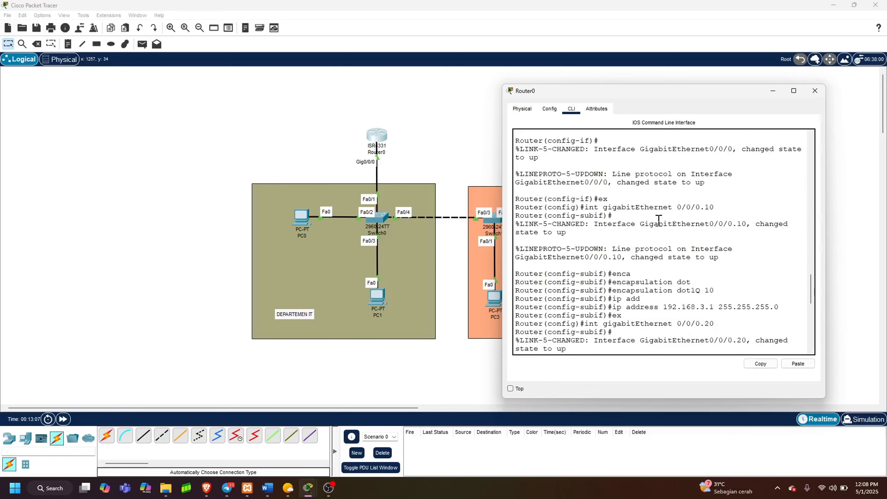
pyautogui.scroll(20, 654, 216)
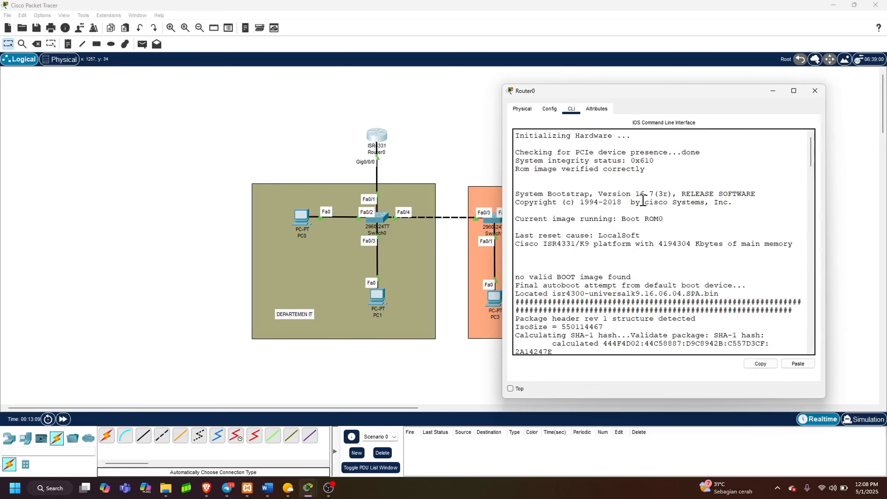
pyautogui.scroll(-5, 644, 191)
pyautogui.scroll(-15, 643, 190)
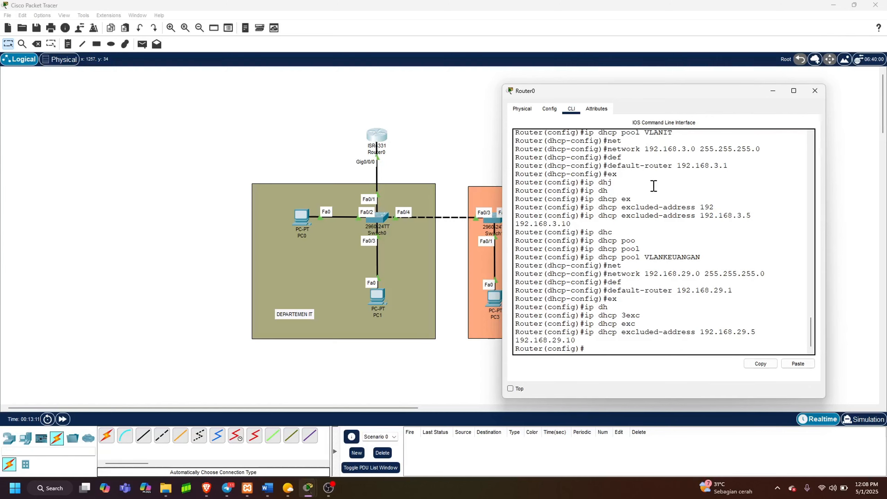
pyautogui.moveTo(664, 96); pyautogui.dragTo(675, 103)
pyautogui.click(494, 132)
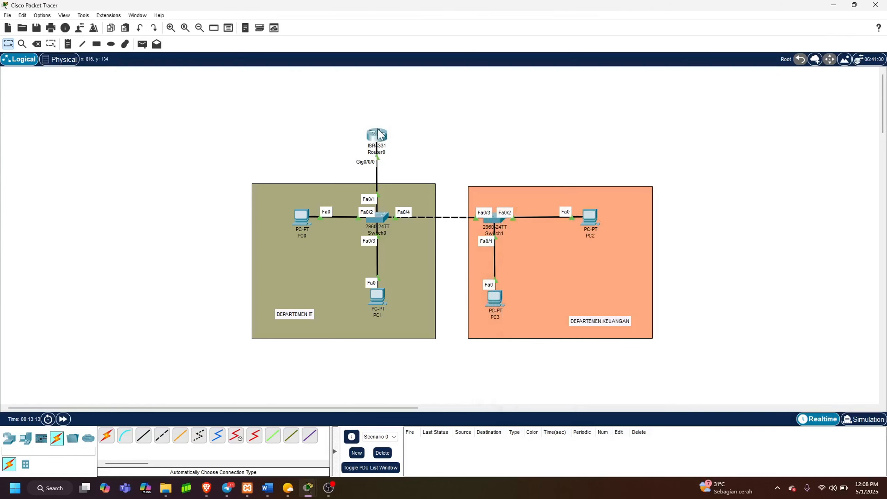
pyautogui.moveTo(379, 134)
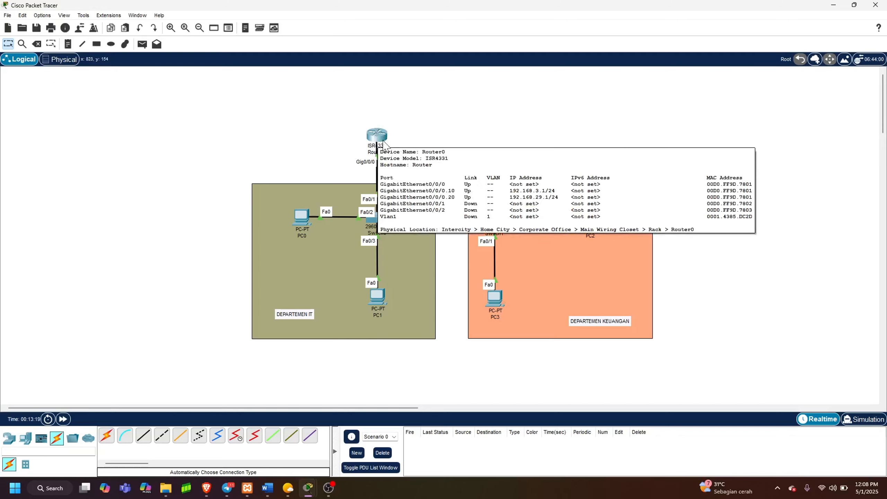
# - Open Switch0's command line and enter global configuration mode
pyautogui.click(374, 221)
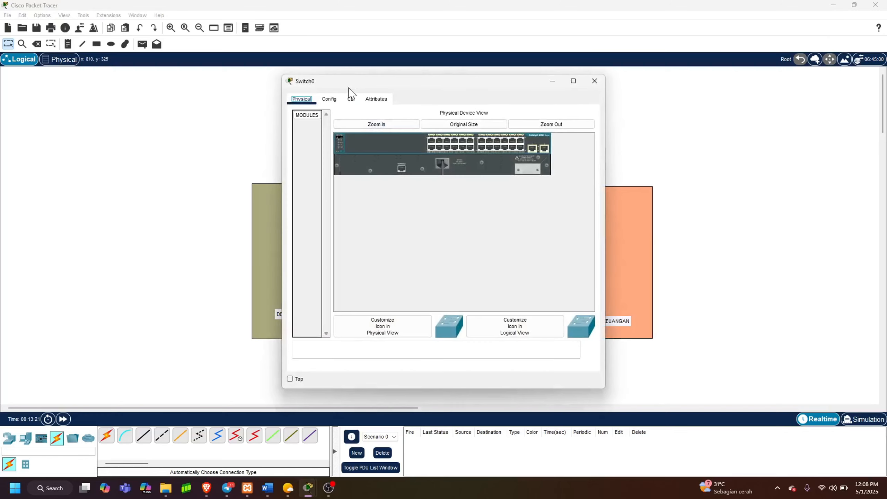
pyautogui.click(350, 99)
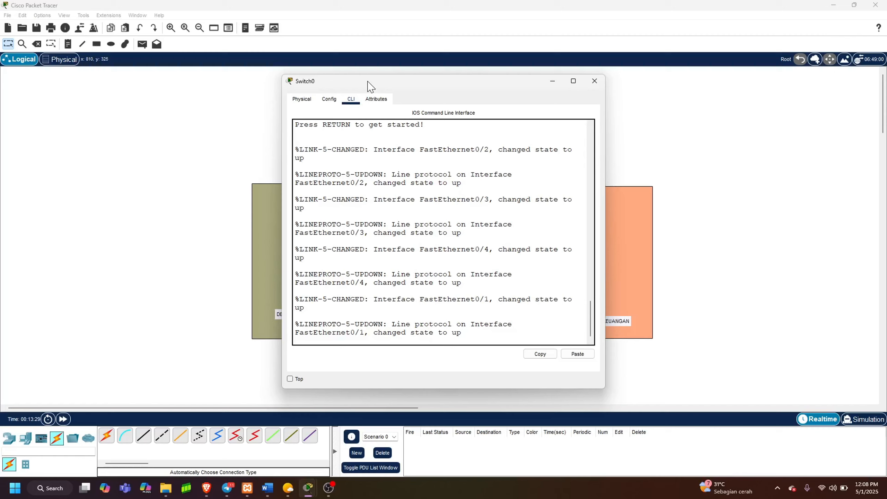
pyautogui.press('Return')
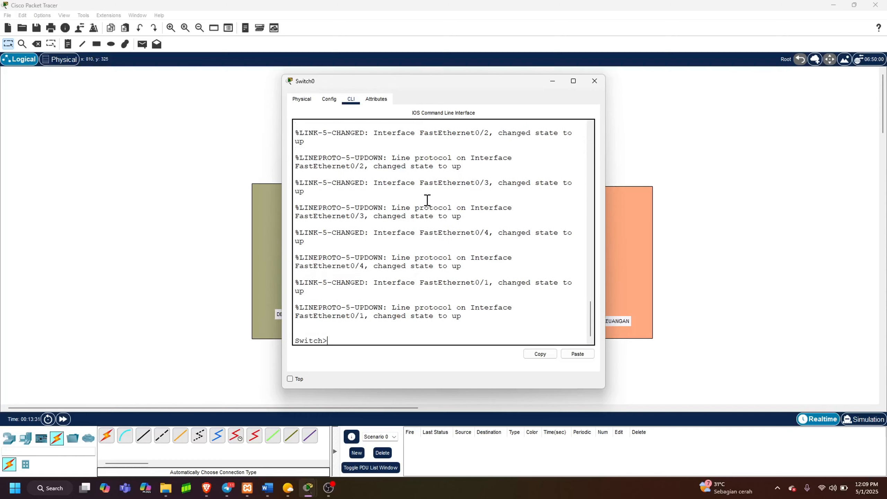
pyautogui.write('eb')
pyautogui.press('BackSpace')
pyautogui.write('n')
pyautogui.press('Return')
pyautogui.write('con')
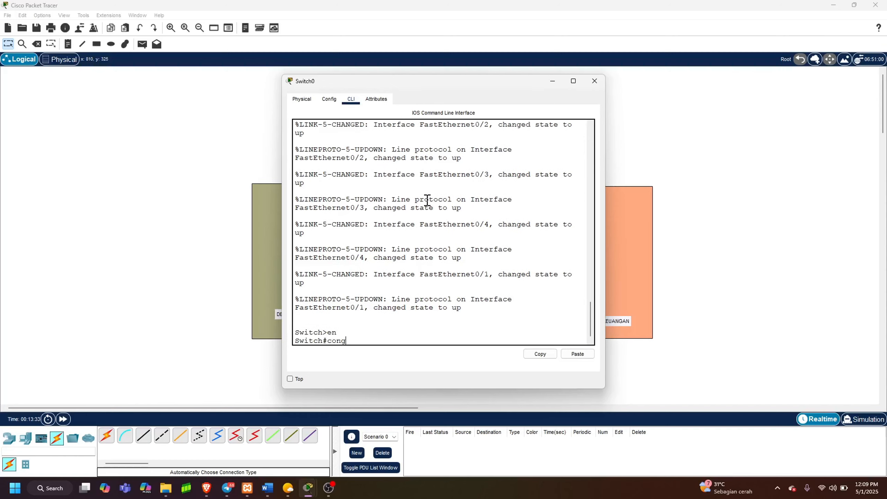
pyautogui.write('f t')
pyautogui.press('Return')
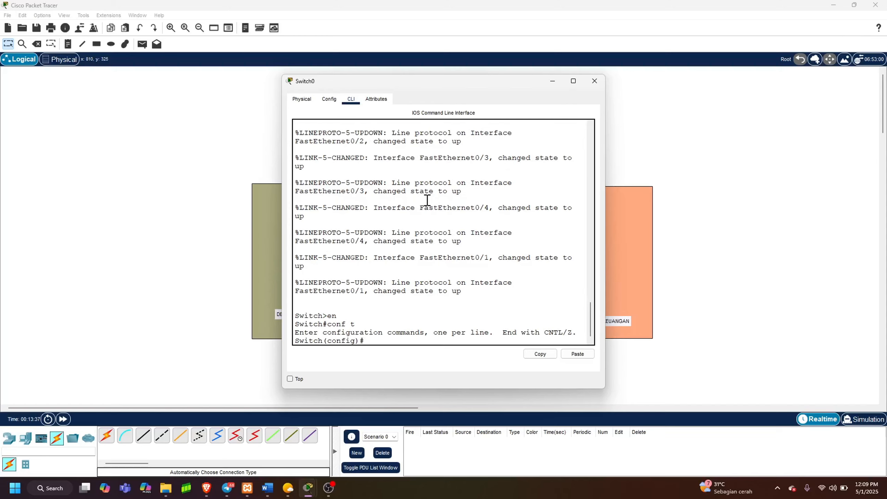
# - Create VLAN 10 named IT on Switch0 and exit VLAN configuration
pyautogui.moveTo(396, 90); pyautogui.dragTo(602, 97)
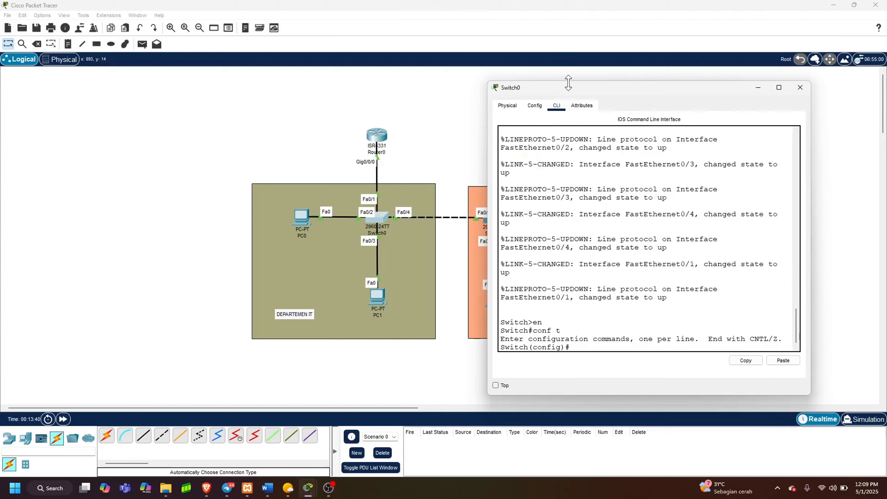
pyautogui.write('vlam')
pyautogui.press('BackSpace')
pyautogui.write('n 10')
pyautogui.press('Return')
pyautogui.write('name')
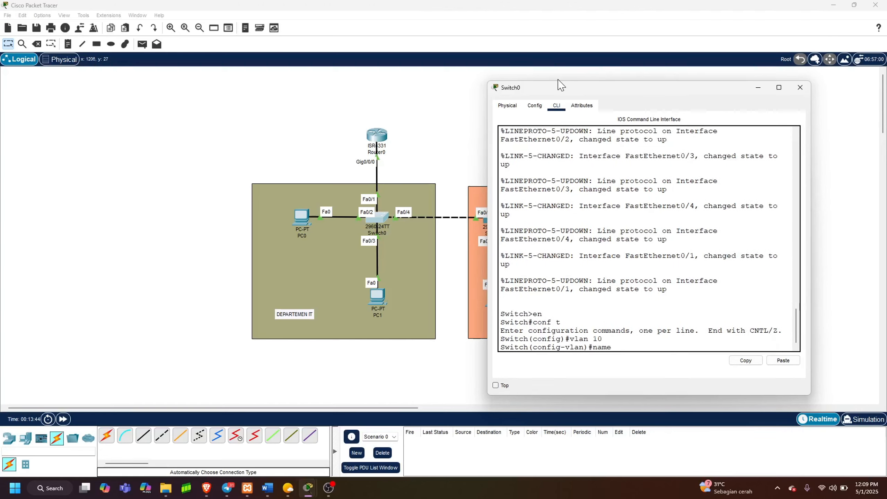
pyautogui.write(' IT')
pyautogui.press('Return')
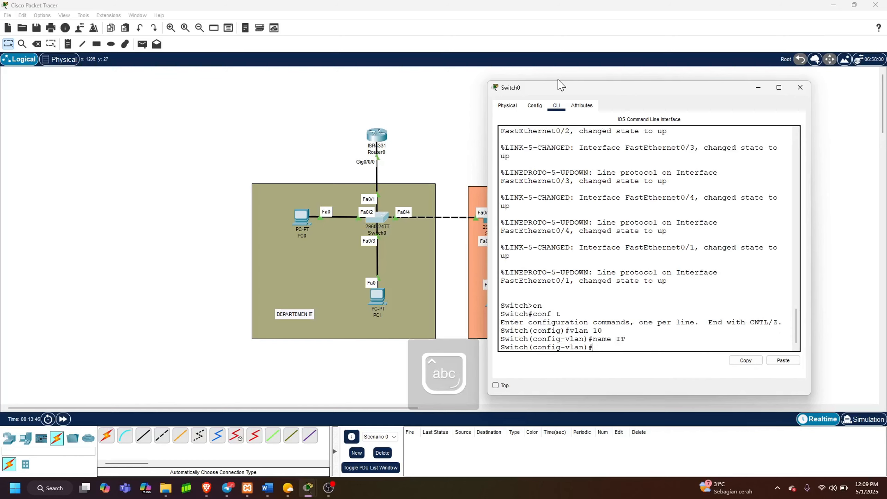
pyautogui.write('ex')
pyautogui.press('Return')
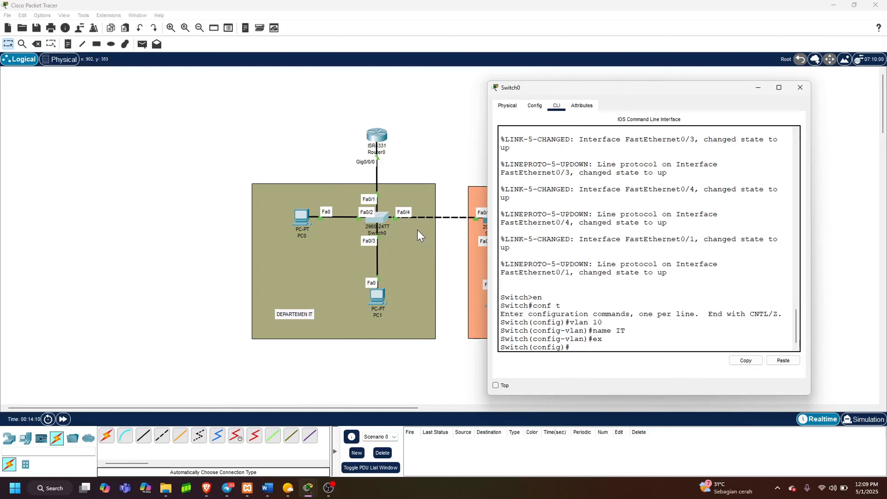
# - Save Router0's running configuration from its command line with do wr
pyautogui.click(382, 133)
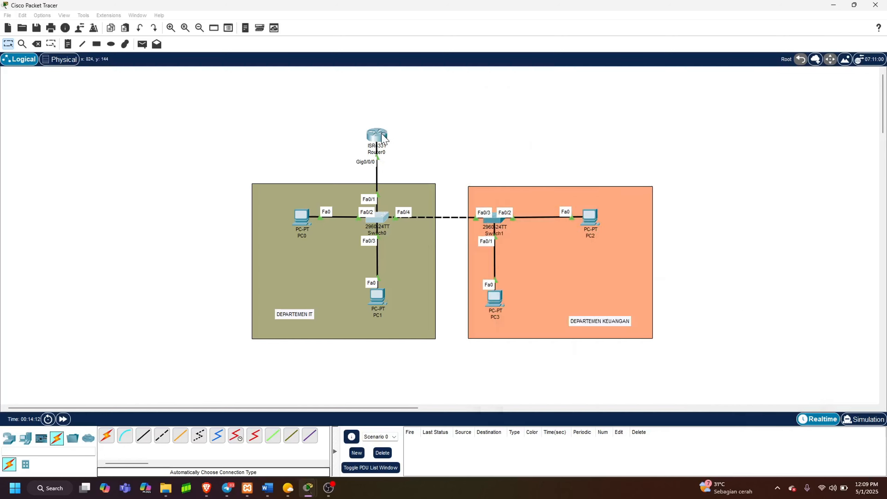
pyautogui.click(377, 135)
pyautogui.write('d')
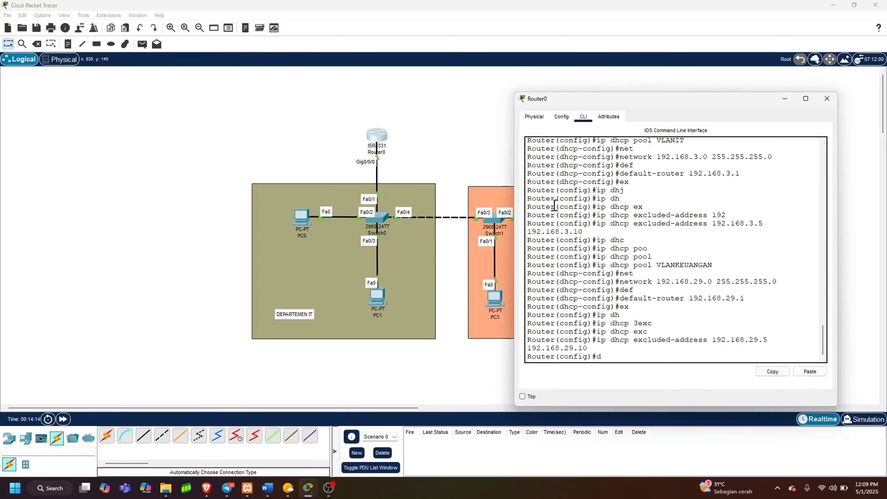
pyautogui.write('o wre')
pyautogui.press('BackSpace')
pyautogui.press('Return')
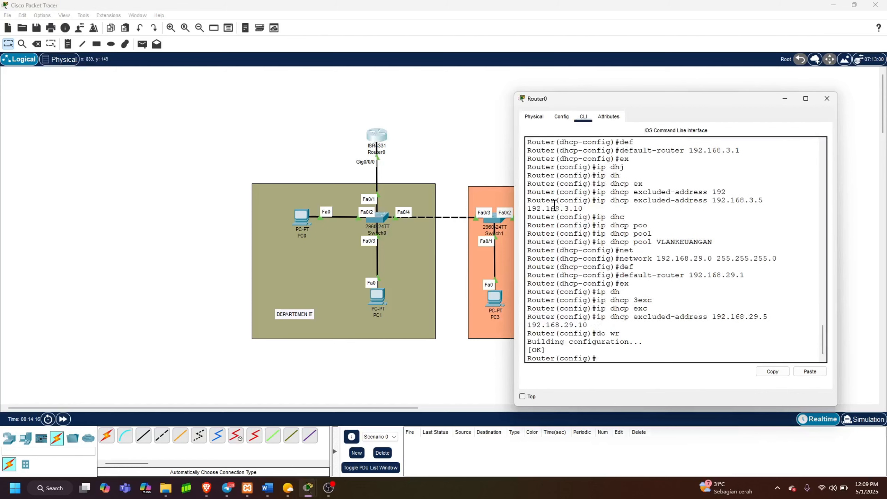
# - Set interfaces Fa0/2-3 on Switch0 to switchport access mode
pyautogui.click(379, 219)
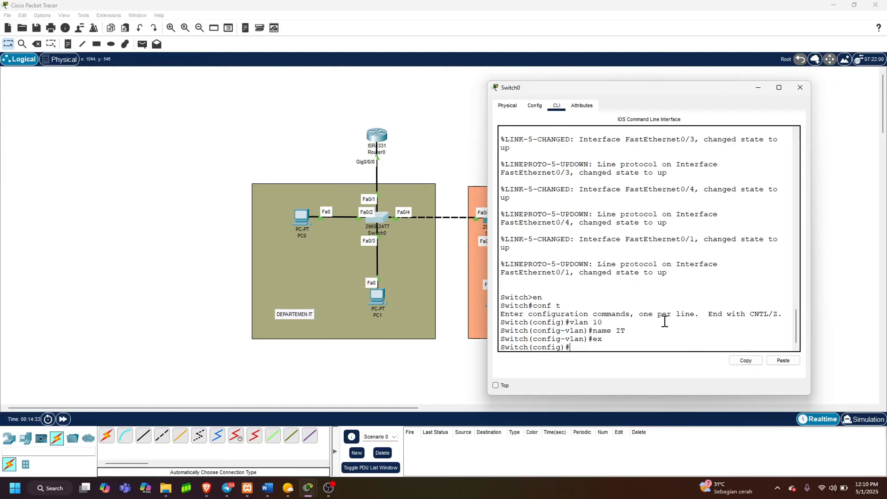
pyautogui.write('int ra fa0/2-3')
pyautogui.press('Return')
pyautogui.write('sw')
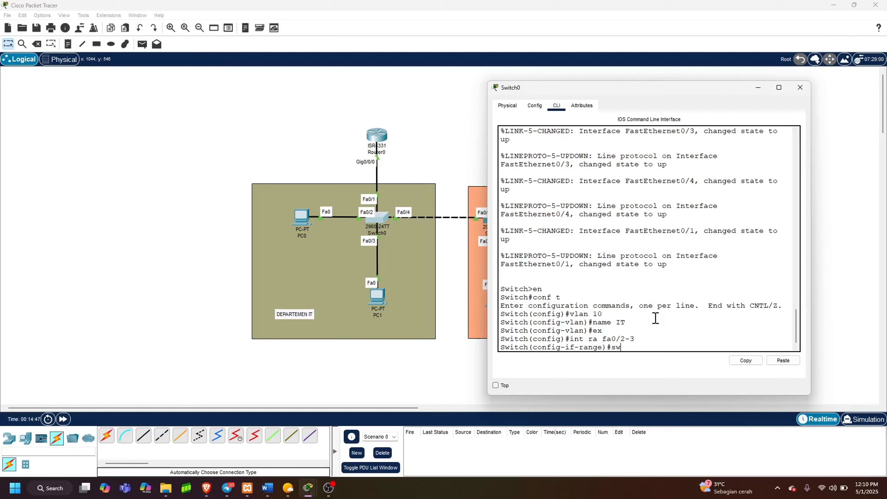
pyautogui.write('o')
pyautogui.press('Tab')
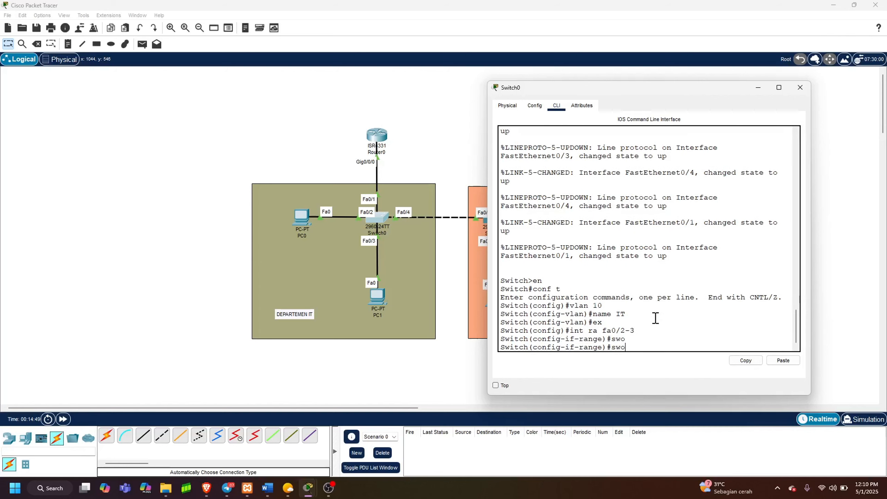
pyautogui.press('BackSpace')
pyautogui.write('i')
pyautogui.press('capslock')
pyautogui.press('Tab')
pyautogui.write('MOCE')
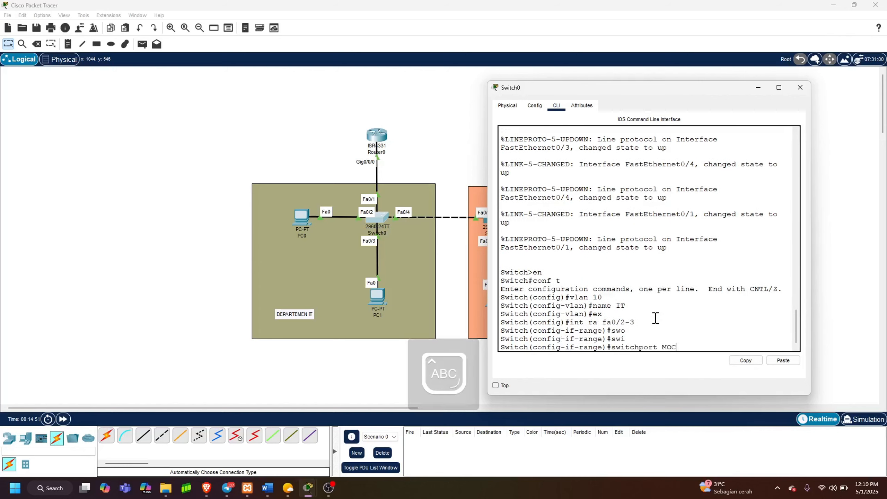
pyautogui.press('BackSpace')
pyautogui.press('BackSpace')
pyautogui.press('BackSpace')
pyautogui.press('BackSpace')
pyautogui.press('capslock')
pyautogui.write('moce')
pyautogui.press('BackSpace')
pyautogui.press('BackSpace')
pyautogui.write('de')
pyautogui.press('Tab')
pyautogui.write('acc')
pyautogui.press('Tab')
pyautogui.press('Return')
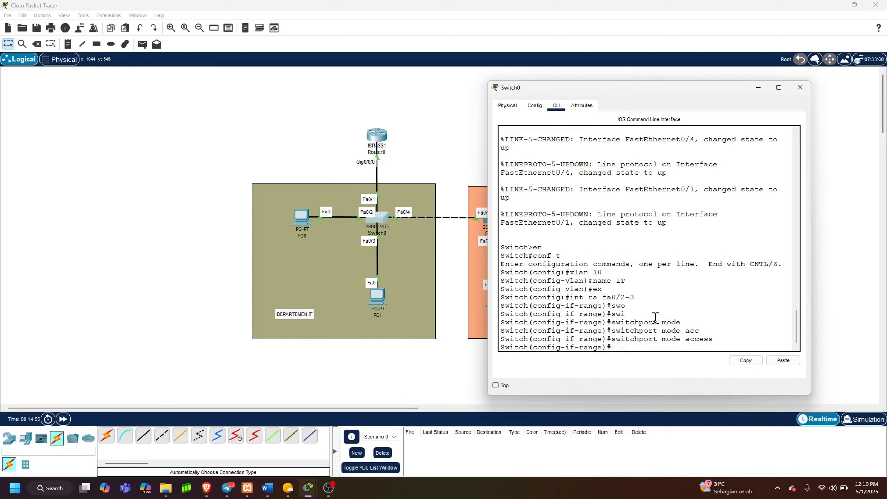
# - Assign Switch0's Fa0/2-3 interface range to access VLAN 10 and return to global configuration mode
pyautogui.write('swi')
pyautogui.press('Tab')
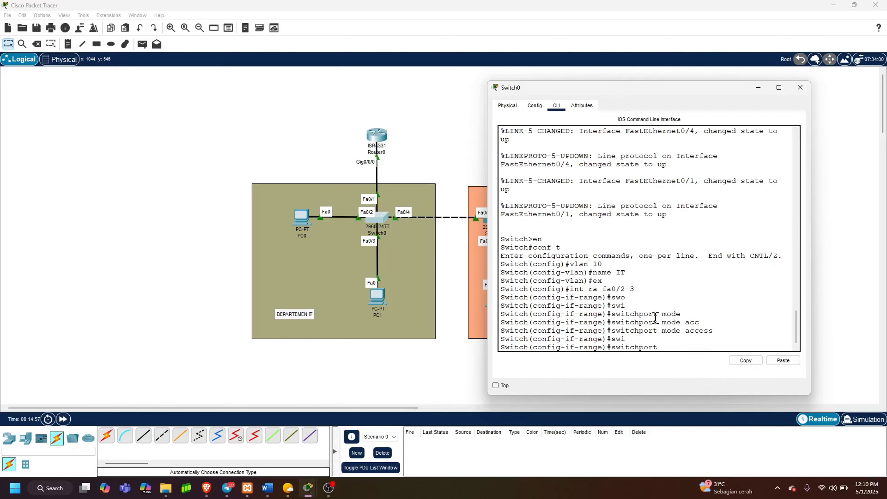
pyautogui.write('acc')
pyautogui.press('Tab')
pyautogui.write('v')
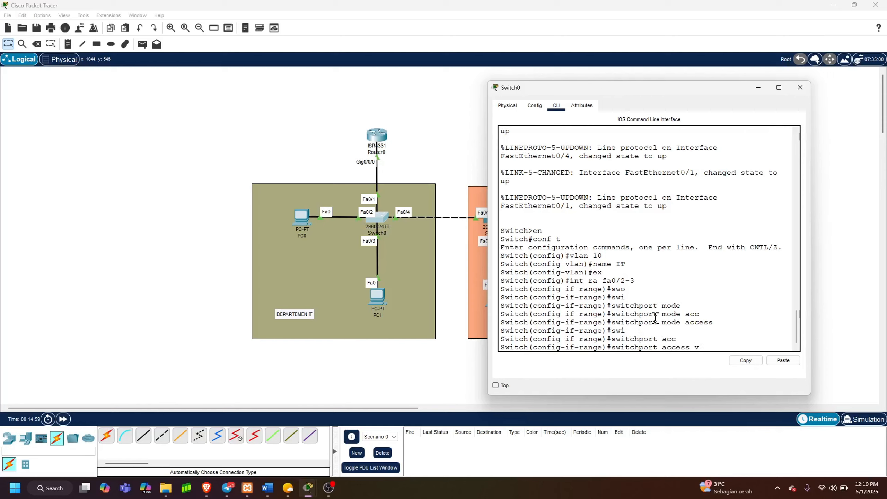
pyautogui.write('la')
pyautogui.press('Tab')
pyautogui.write('10')
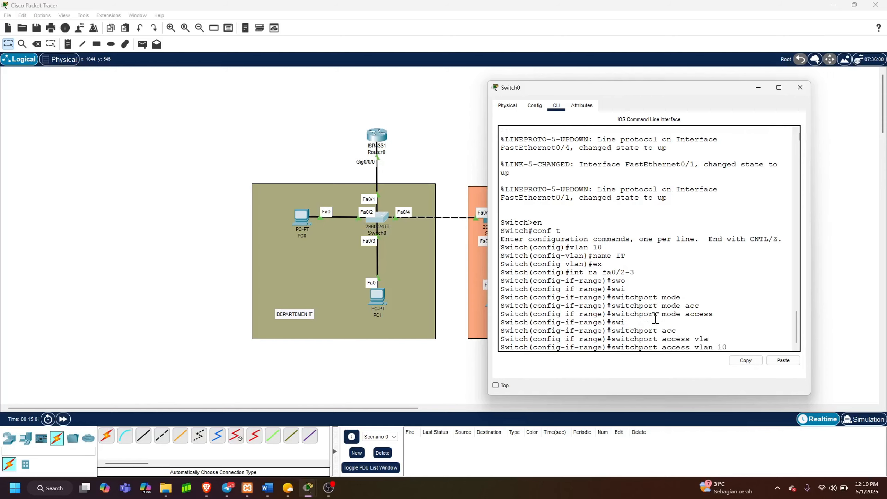
pyautogui.press('Return')
pyautogui.write('d')
pyautogui.press('BackSpace')
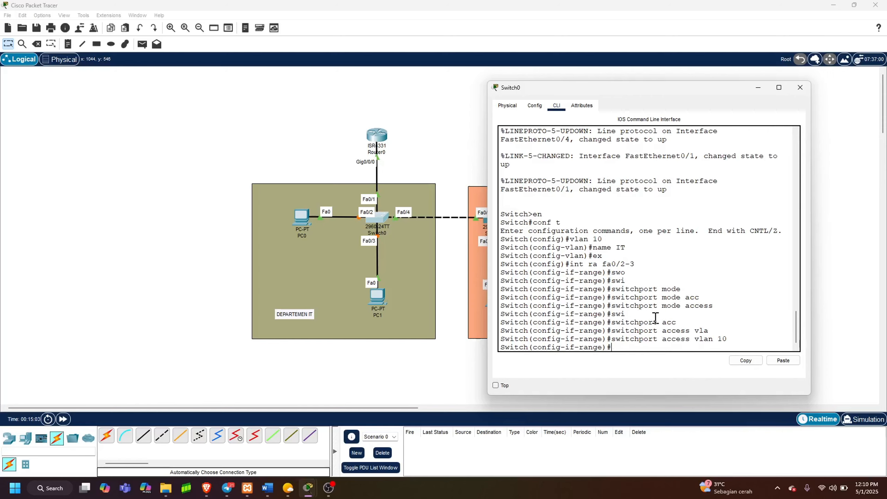
pyautogui.write('ex')
pyautogui.press('Return')
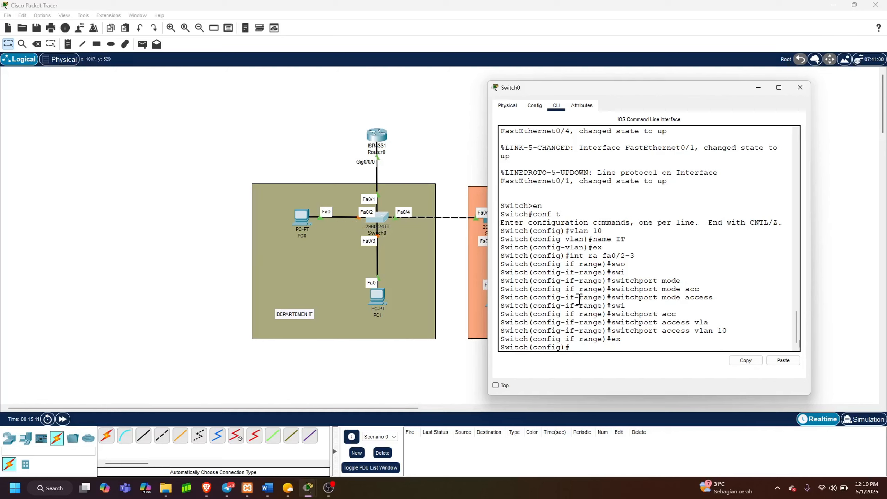
pyautogui.write('switchport mode access')
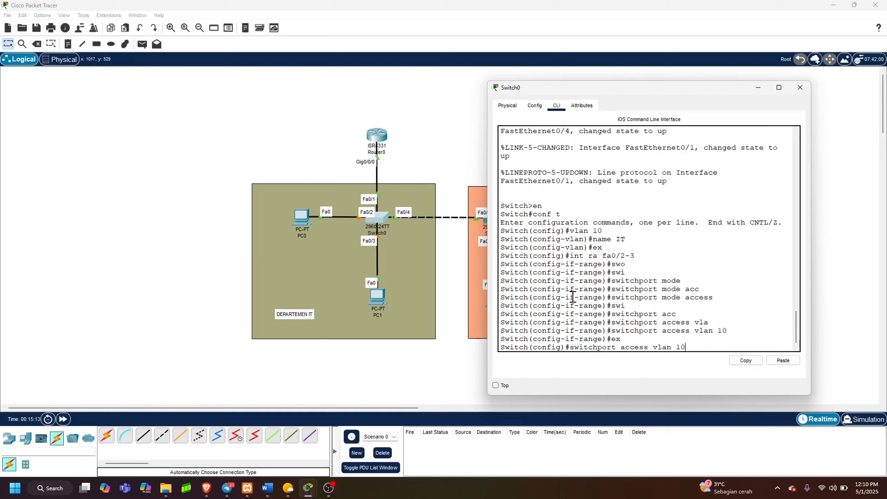
pyautogui.press('Up')
pyautogui.press('Down')
pyautogui.press('Down')
pyautogui.press('BackSpace')
pyautogui.press('BackSpace')
pyautogui.press('BackSpace')
pyautogui.press('BackSpace')
pyautogui.press('BackSpace')
pyautogui.press('BackSpace')
pyautogui.press('BackSpace')
pyautogui.press('BackSpace')
pyautogui.press('BackSpace')
pyautogui.press('BackSpace')
pyautogui.press('BackSpace')
pyautogui.press('BackSpace')
pyautogui.press('BackSpace')
pyautogui.press('BackSpace')
pyautogui.press('BackSpace')
pyautogui.press('BackSpace')
pyautogui.press('BackSpace')
pyautogui.press('BackSpace')
pyautogui.press('BackSpace')
pyautogui.press('BackSpace')
# - Set Switch0's Fa0/1 interface to trunk mode and return to global configuration mode
pyautogui.write('INT FA0/1')
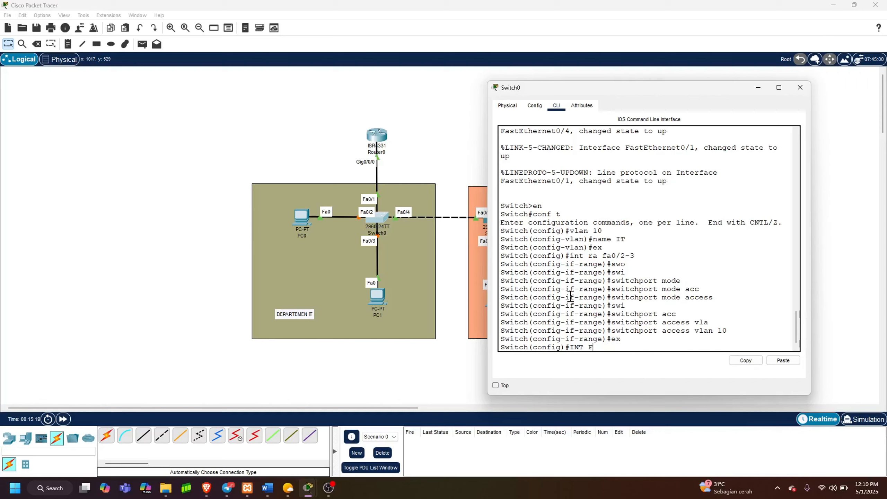
pyautogui.press('Return')
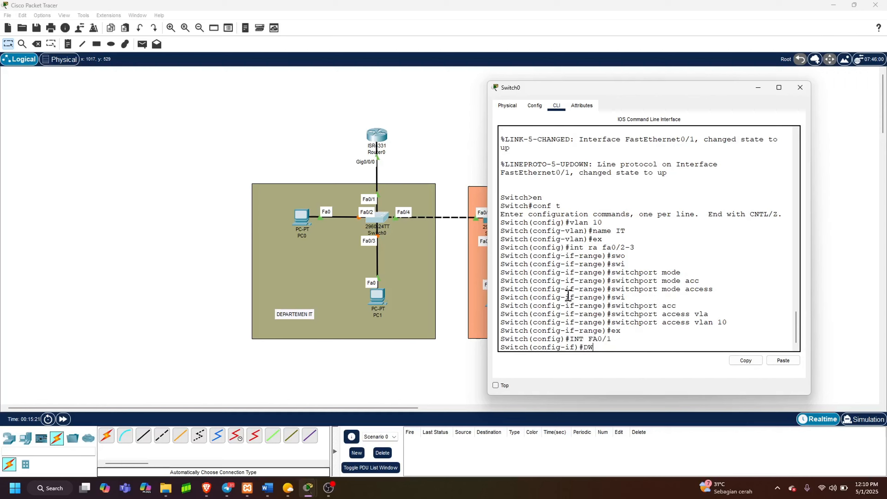
pyautogui.press('capslock')
pyautogui.write('sw')
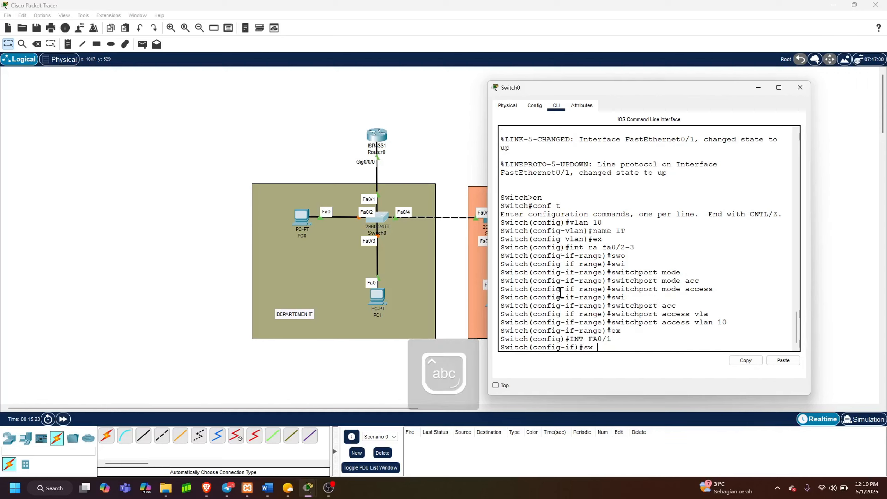
pyautogui.write(' mod')
pyautogui.press('Tab')
pyautogui.write('e a')
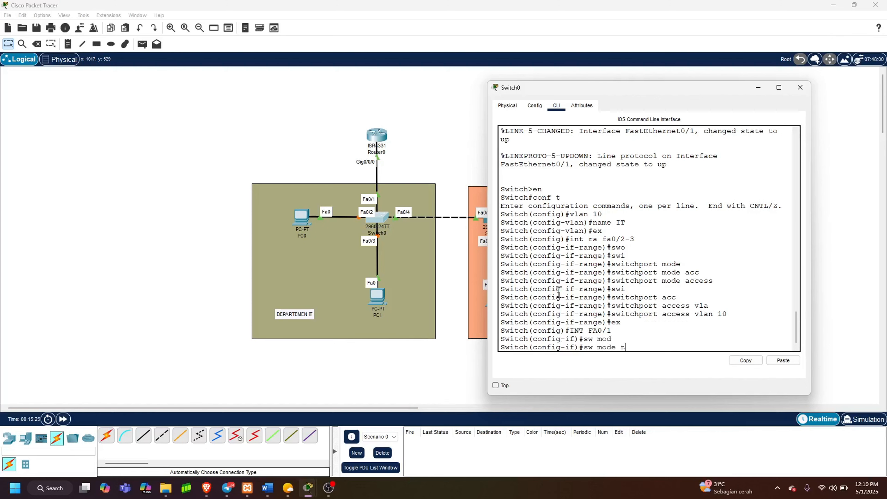
pyautogui.write('r')
pyautogui.press('Tab')
pyautogui.press('Return')
pyautogui.write('ex')
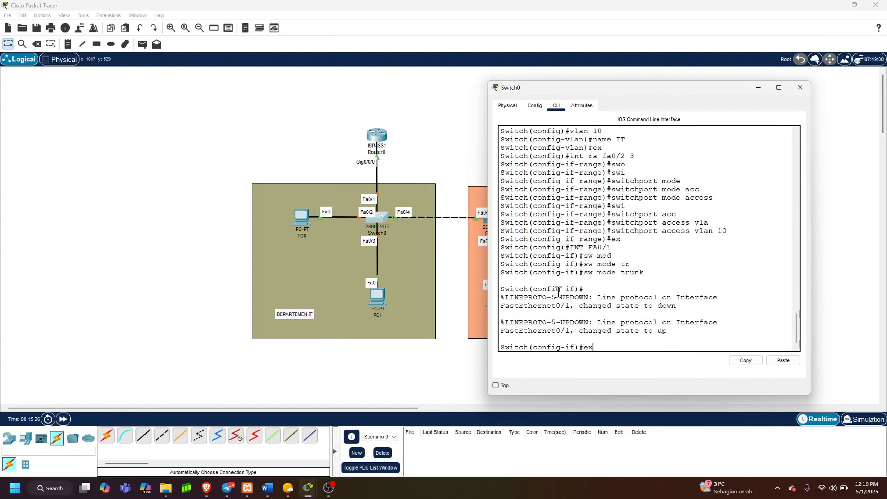
pyautogui.press('Return')
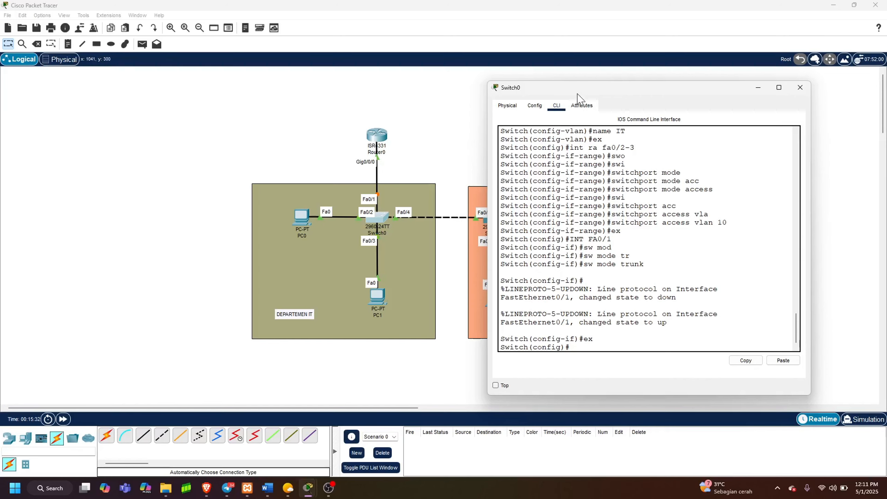
# - Set Switch0's Fa0/4 interface to trunk mode and exit interface configuration
pyautogui.moveTo(578, 89); pyautogui.dragTo(614, 84)
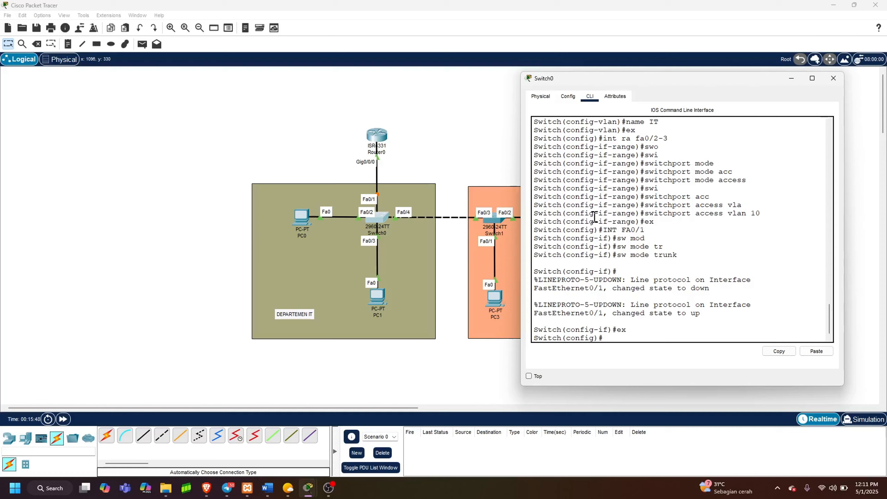
pyautogui.write('int fa0/4')
pyautogui.press('Return')
pyautogui.write('se')
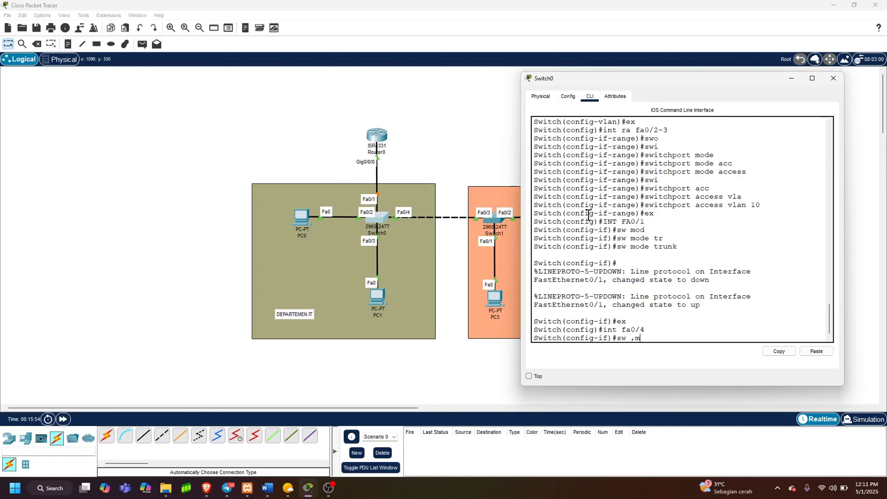
pyautogui.write(' m tr')
pyautogui.press('Return')
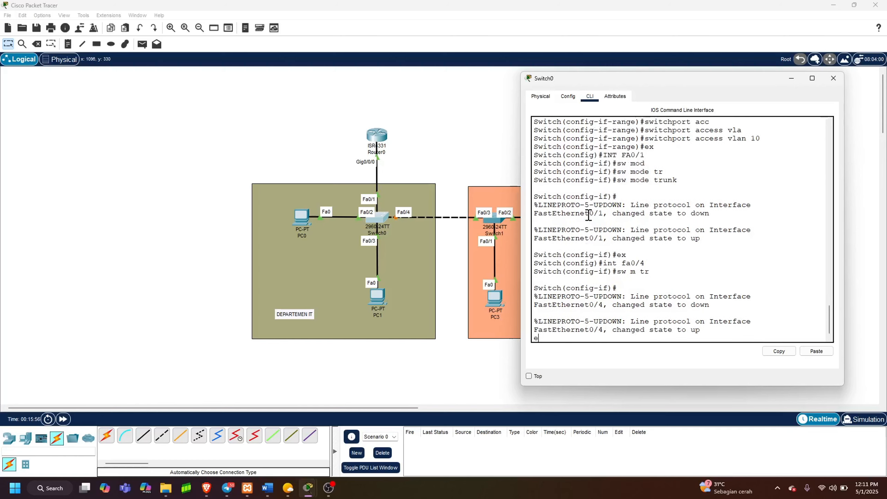
pyautogui.write('ex')
pyautogui.press('Return')
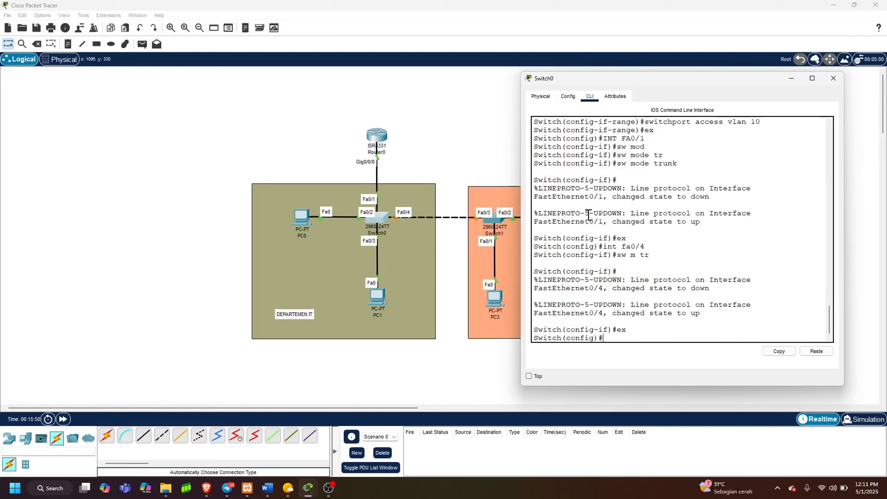
# - Open Switch1's command line and enter global configuration mode
pyautogui.click(495, 217)
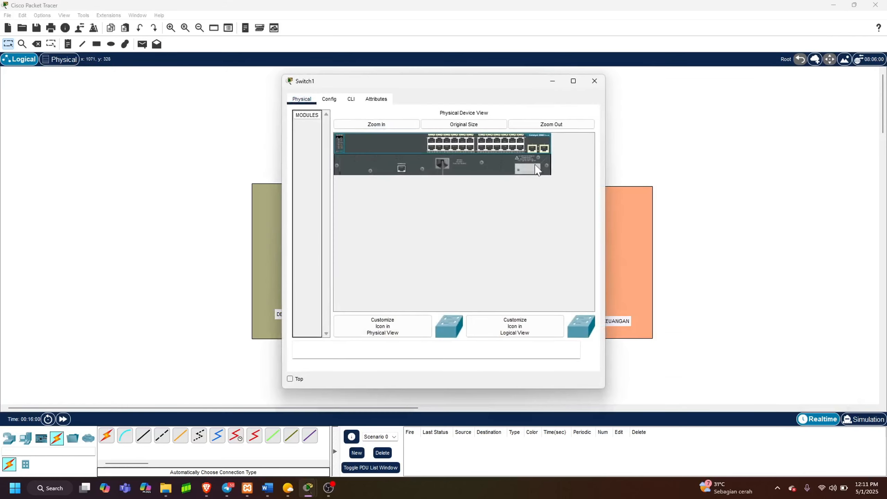
pyautogui.moveTo(468, 83); pyautogui.dragTo(747, 66)
pyautogui.click(630, 80)
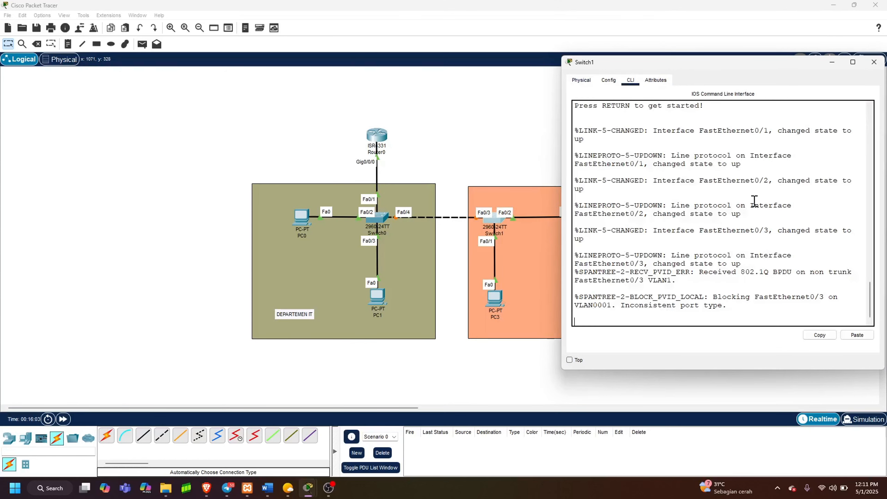
pyautogui.press('Return')
pyautogui.write('e')
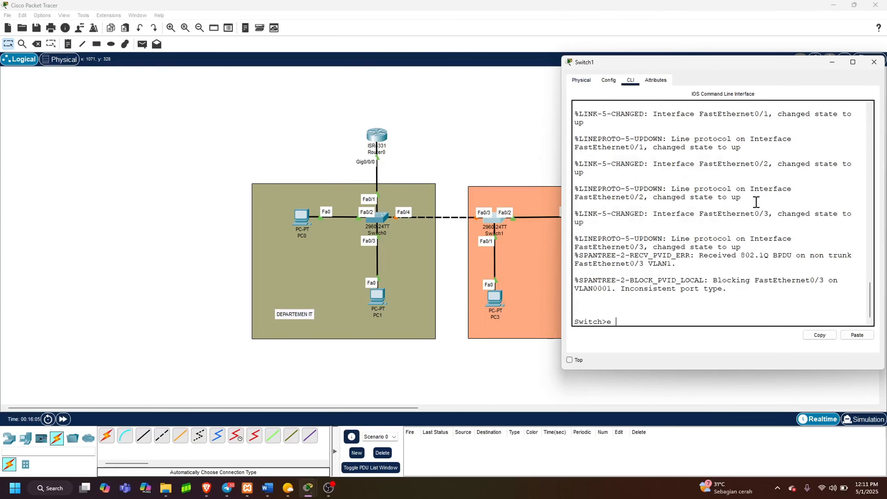
pyautogui.write('n')
pyautogui.press('Return')
pyautogui.write('conf t')
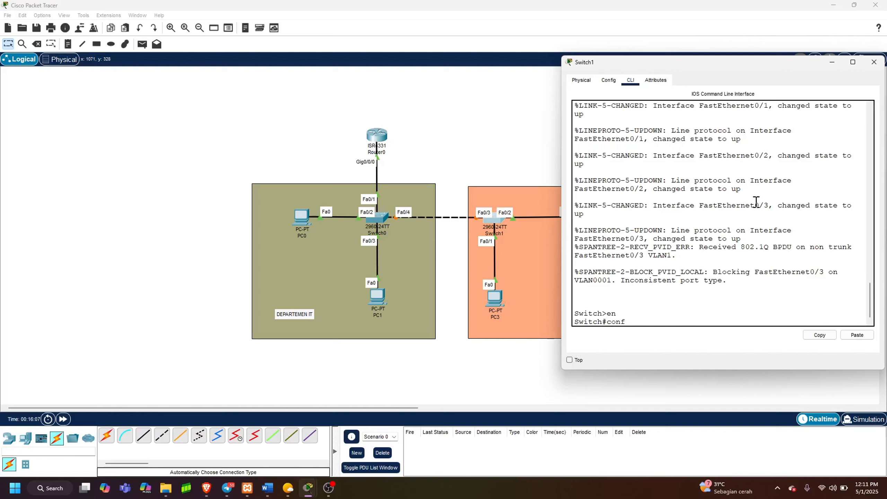
pyautogui.press('Return')
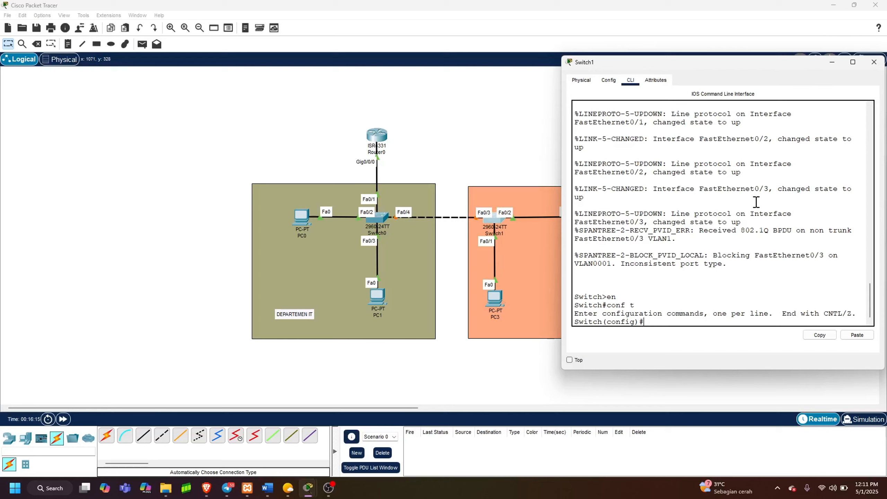
# - Set Switch1's Fa0/3 interface to access mode and exit interface configuration
pyautogui.write('int fa0/3')
pyautogui.press('Return')
pyautogui.write('sw')
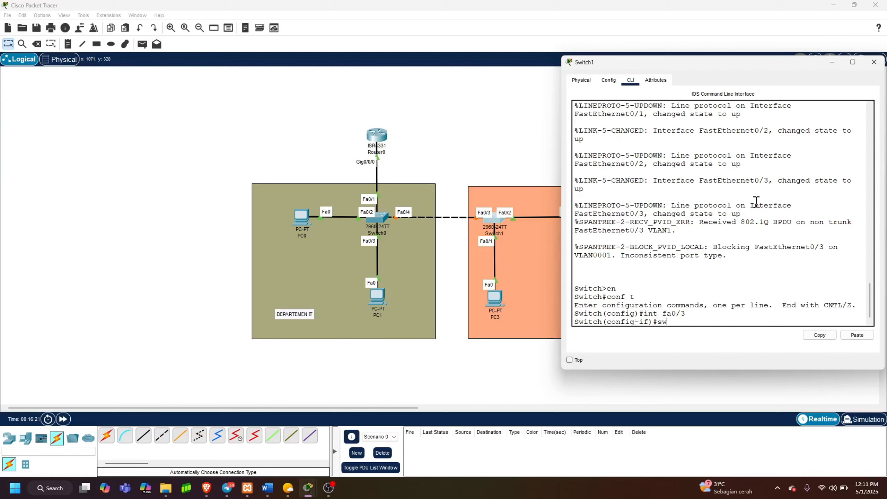
pyautogui.write(' ,')
pyautogui.press('BackSpace')
pyautogui.write('m acc')
pyautogui.press('Return')
pyautogui.write('e')
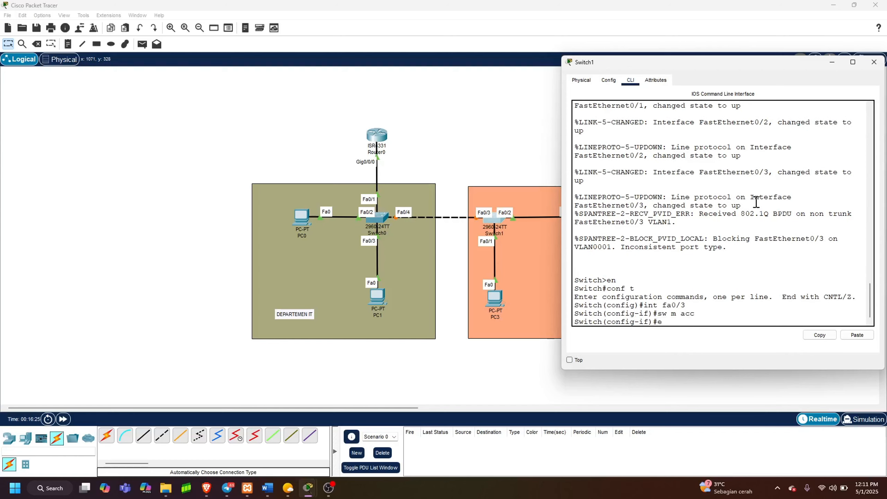
pyautogui.write('x')
pyautogui.press('Return')
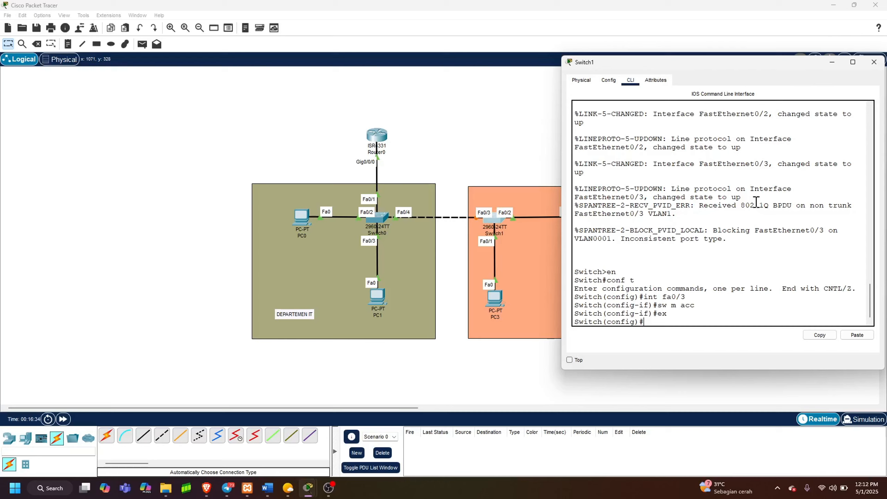
# - Set Switch1's Fa0/1-2 interface range to switchport access mode
pyautogui.write('int ra fa0/1-2')
pyautogui.press('Return')
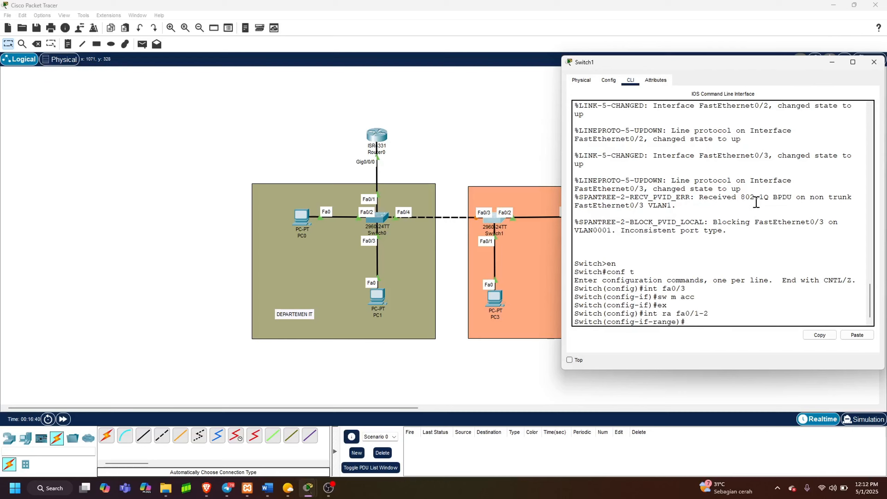
pyautogui.write('sw')
pyautogui.press('Tab')
pyautogui.write('mod')
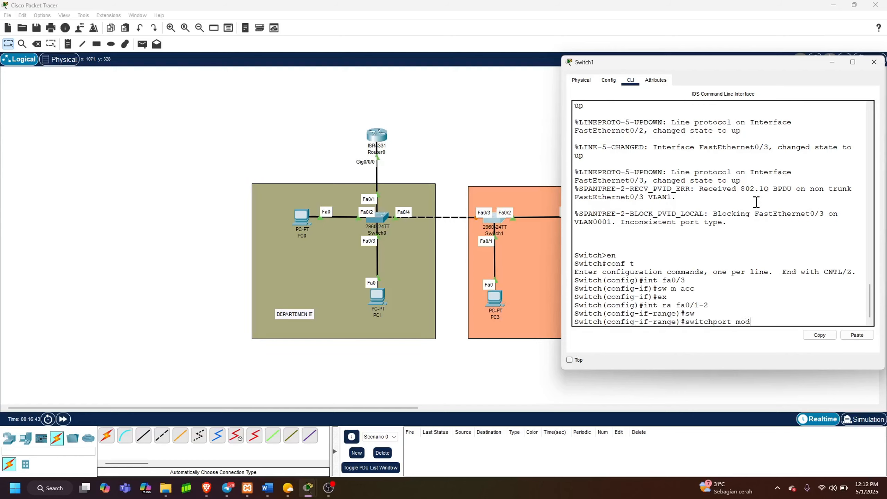
pyautogui.press('Tab')
pyautogui.write('acc')
pyautogui.press('Tab')
pyautogui.press('Return')
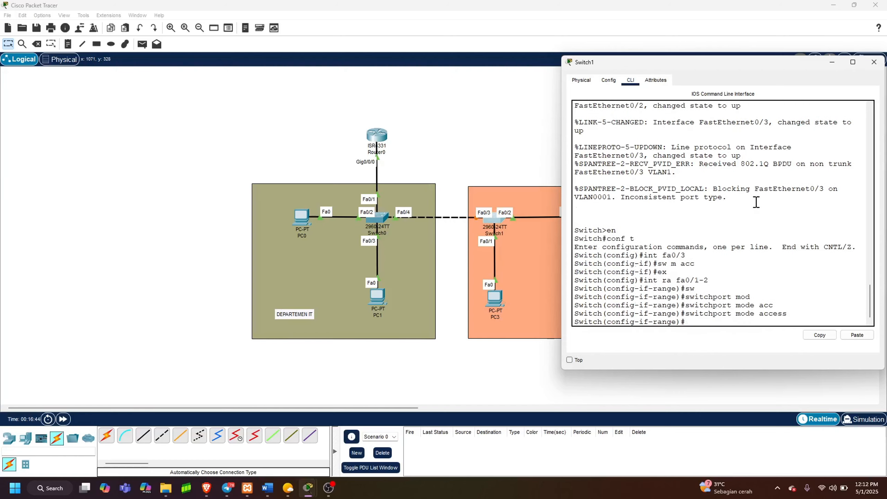
pyautogui.write('sw')
pyautogui.press('Tab')
pyautogui.write('acc')
pyautogui.press('Tab')
pyautogui.write('vla')
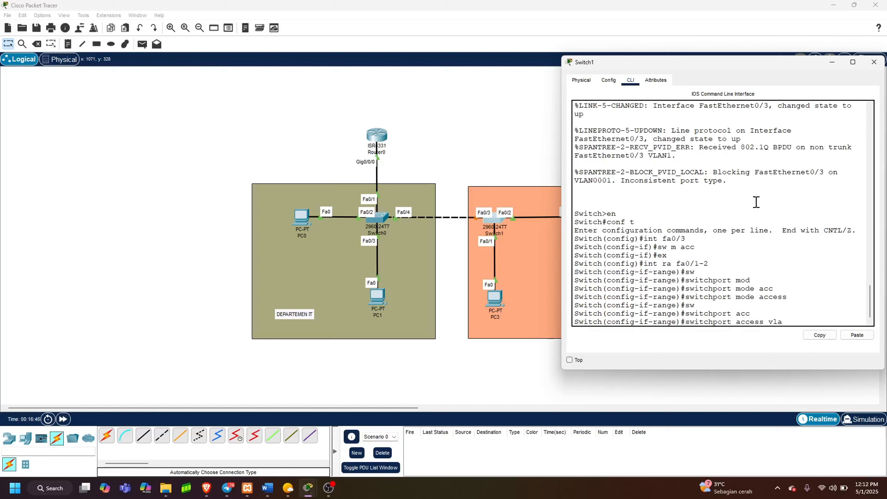
pyautogui.press('BackSpace')
pyautogui.press('BackSpace')
pyautogui.press('BackSpace')
pyautogui.press('BackSpace')
pyautogui.press('BackSpace')
pyautogui.press('BackSpace')
pyautogui.press('BackSpace')
pyautogui.press('BackSpace')
pyautogui.press('BackSpace')
pyautogui.press('BackSpace')
pyautogui.press('BackSpace')
pyautogui.press('BackSpace')
pyautogui.press('BackSpace')
pyautogui.press('BackSpace')
pyautogui.press('BackSpace')
pyautogui.press('BackSpace')
pyautogui.press('BackSpace')
pyautogui.press('BackSpace')
pyautogui.press('BackSpace')
pyautogui.press('BackSpace')
# - Exit Switch1's interface range configuration and create VLAN 20
pyautogui.write('ex')
pyautogui.press('Return')
pyautogui.write('vl')
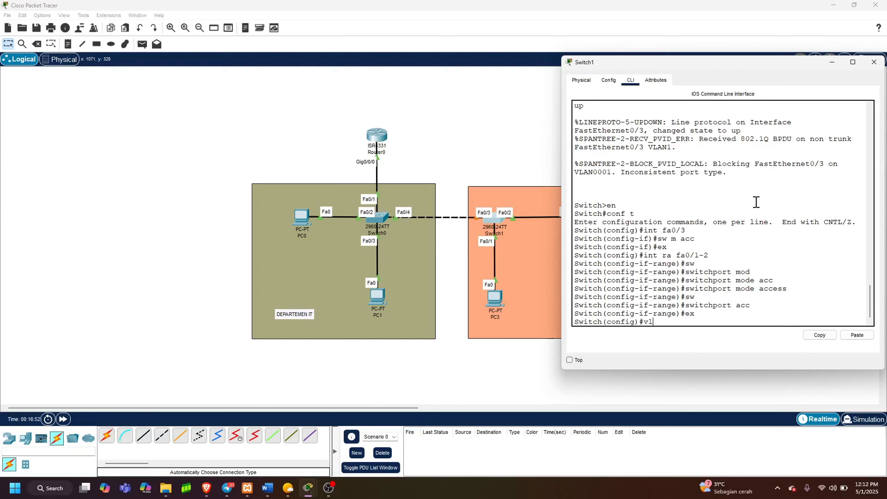
pyautogui.write('an 29')
pyautogui.press('BackSpace')
pyautogui.write('0')
pyautogui.press('Return')
# - Name VLAN 20 keuangan on Switch1 and exit VLAN configuration
pyautogui.write('name keuan')
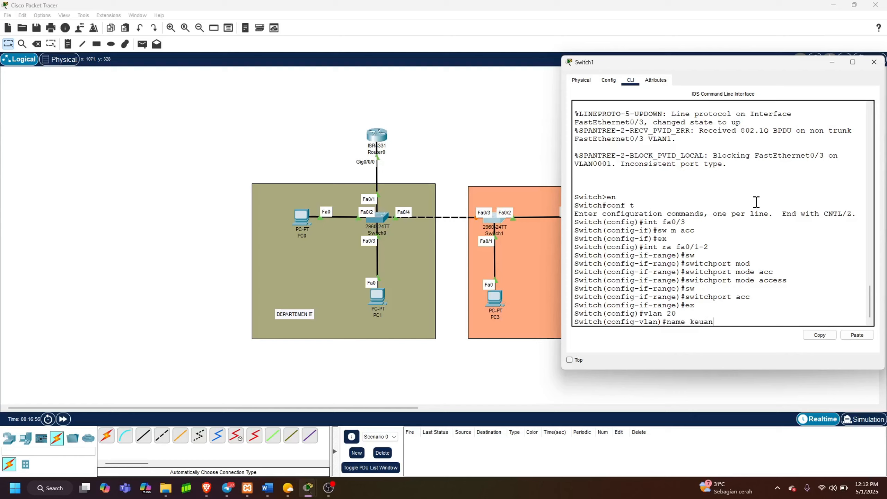
pyautogui.write('g')
pyautogui.press('Return')
pyautogui.press('Up')
pyautogui.write('an')
pyautogui.press('Return')
pyautogui.write('ex')
pyautogui.press('Return')
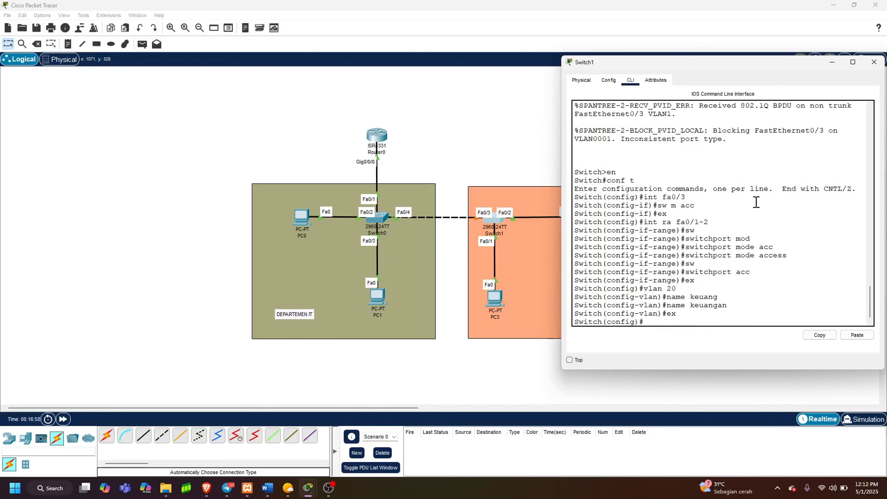
# - Re-enter Switch1's Fa0/1-2 interface range and set its ports to access mode
pyautogui.write('ex')
pyautogui.press('Up')
pyautogui.press('Up')
pyautogui.press('Up')
pyautogui.press('Up')
pyautogui.press('Return')
pyautogui.write('sw')
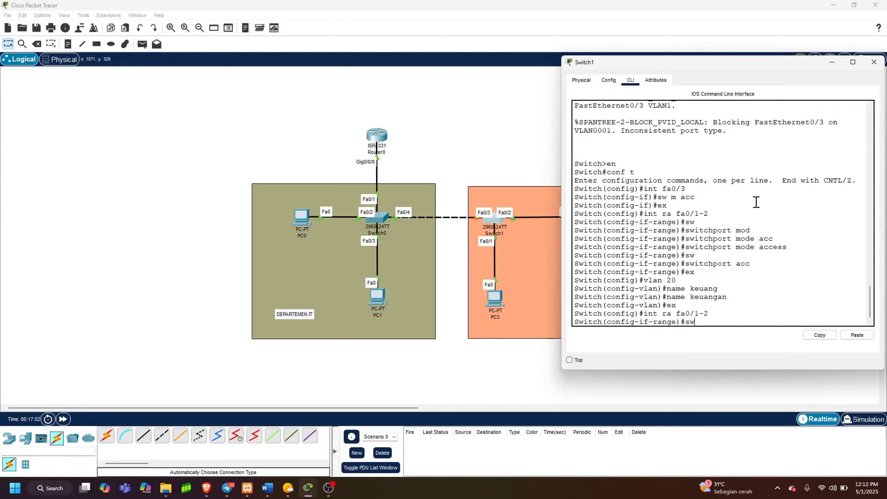
pyautogui.write(' m acc')
pyautogui.press('Return')
# - Assign Switch1's Fa0/1-2 range to access VLAN 20, exit the range configuration and return to the topology
pyautogui.write('sw')
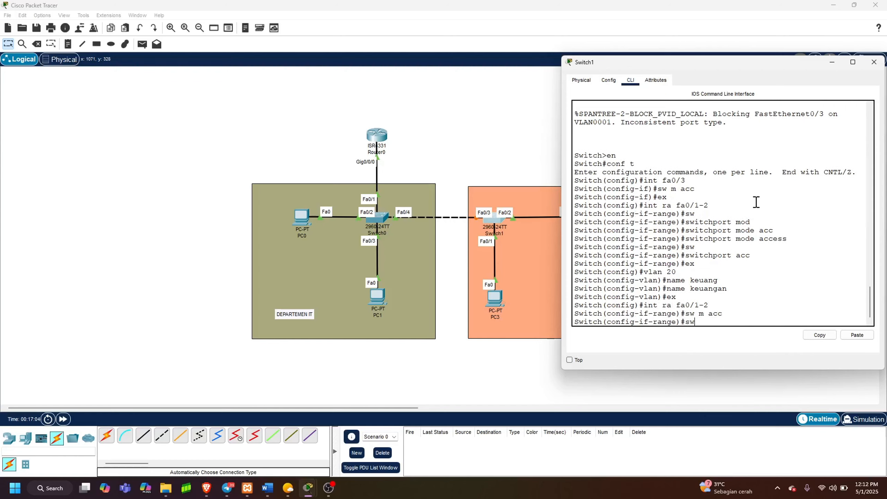
pyautogui.write(' acc vlan 2')
pyautogui.write('0')
pyautogui.press('Return')
pyautogui.write('ex')
pyautogui.press('Return')
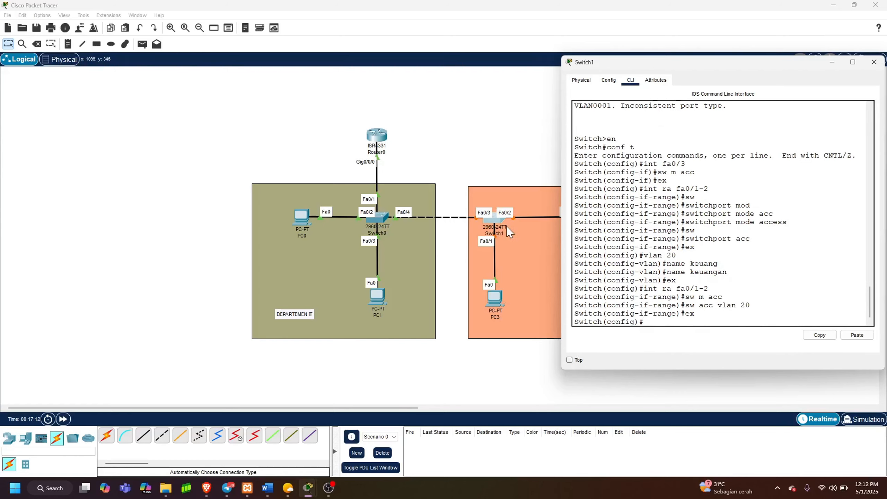
pyautogui.click(491, 381)
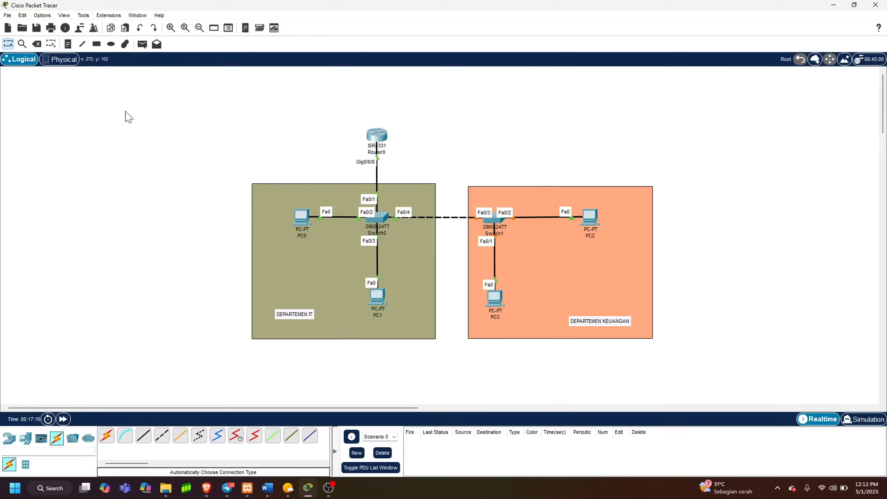
# - Set PC0's IP configuration to DHCP and minimise its window
pyautogui.click(304, 222)
pyautogui.click(355, 367)
pyautogui.click(301, 212)
pyautogui.click(356, 100)
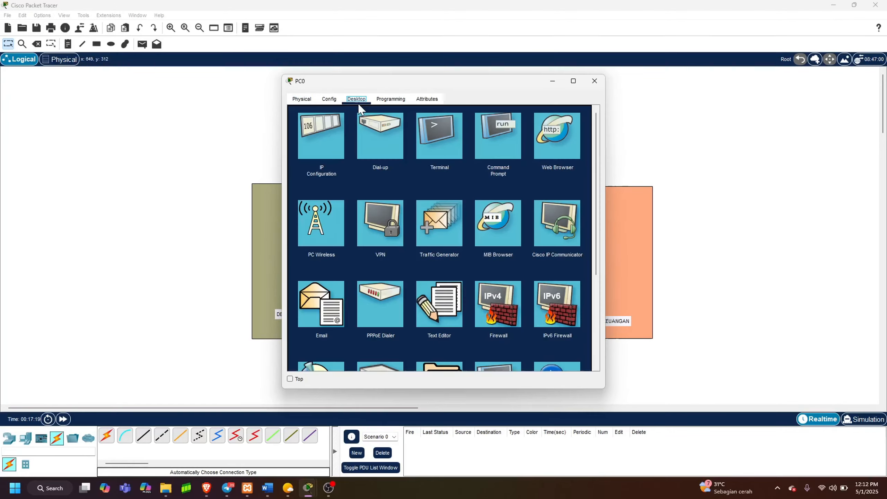
pyautogui.click(324, 158)
pyautogui.click(313, 152)
pyautogui.moveTo(440, 80); pyautogui.dragTo(329, 84)
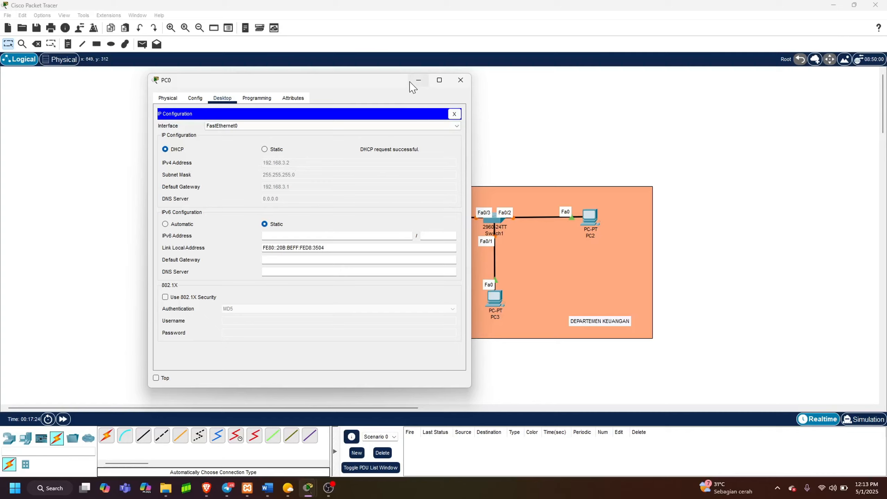
pyautogui.click(418, 80)
# - Switch PC1's IP configuration from static to DHCP and minimise its window
pyautogui.click(378, 296)
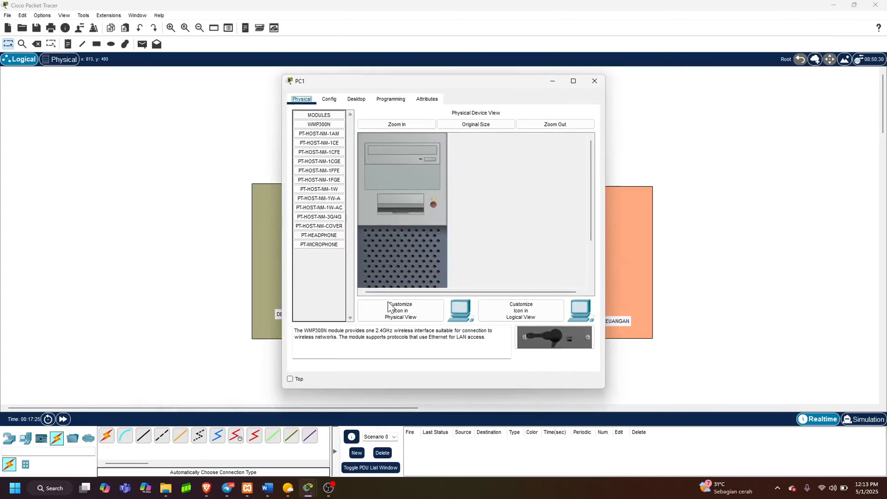
pyautogui.click(360, 98)
pyautogui.click(331, 126)
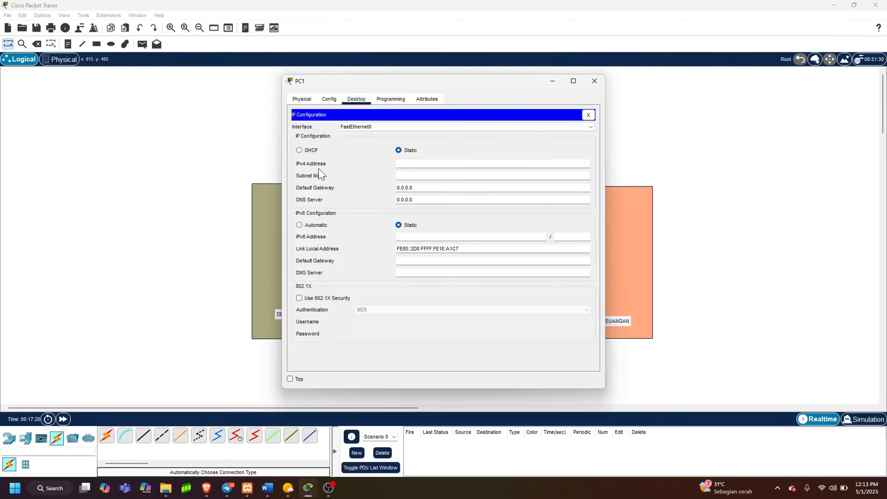
pyautogui.click(299, 150)
pyautogui.moveTo(442, 83); pyautogui.dragTo(430, 84)
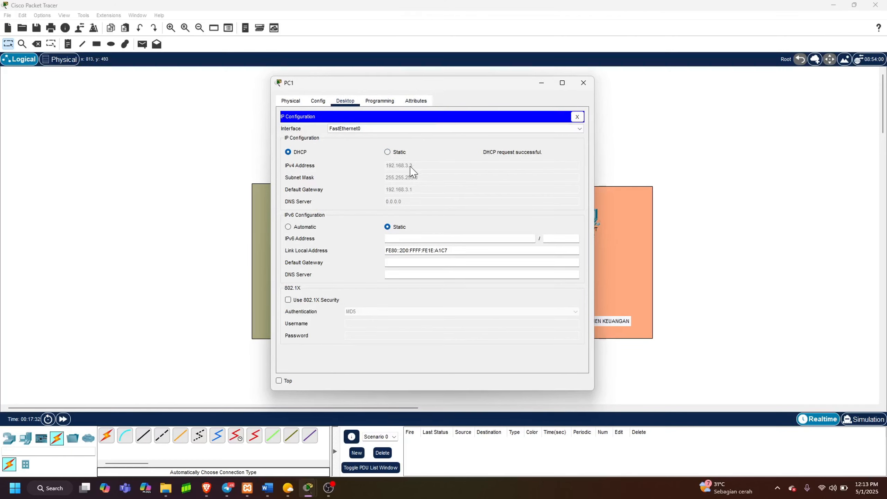
pyautogui.moveTo(461, 83); pyautogui.dragTo(435, 83)
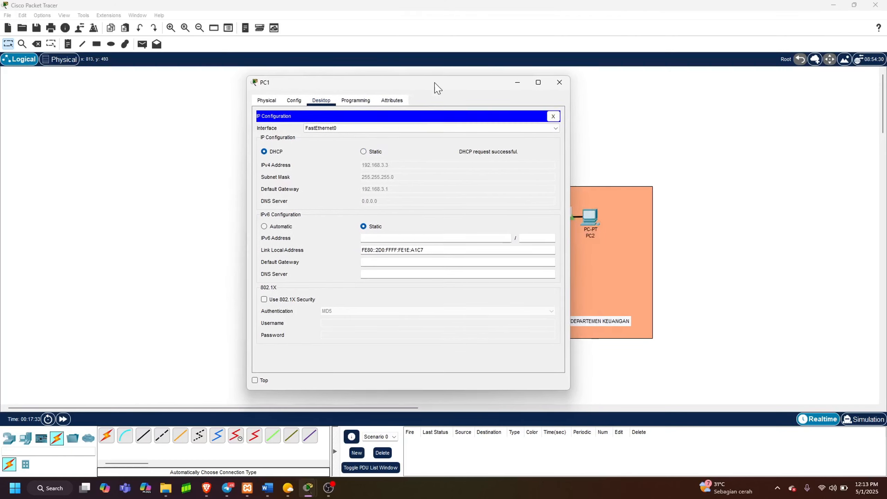
pyautogui.click(515, 83)
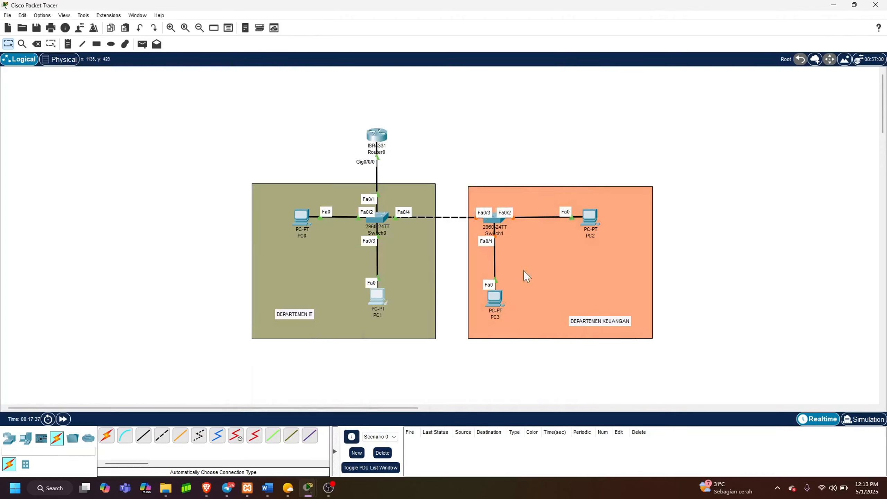
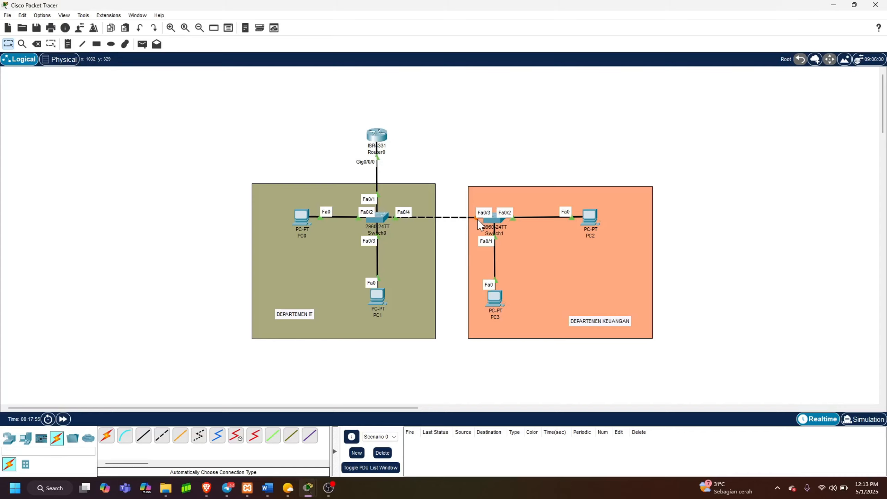
# - Review the VLAN and Fa0/3 port commands entered so far in Switch1's command line
pyautogui.click(495, 220)
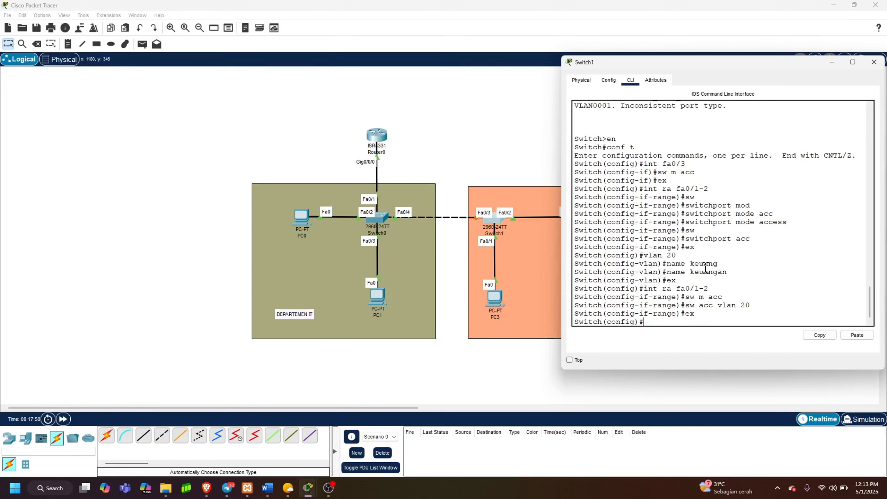
pyautogui.scroll(3, 705, 267)
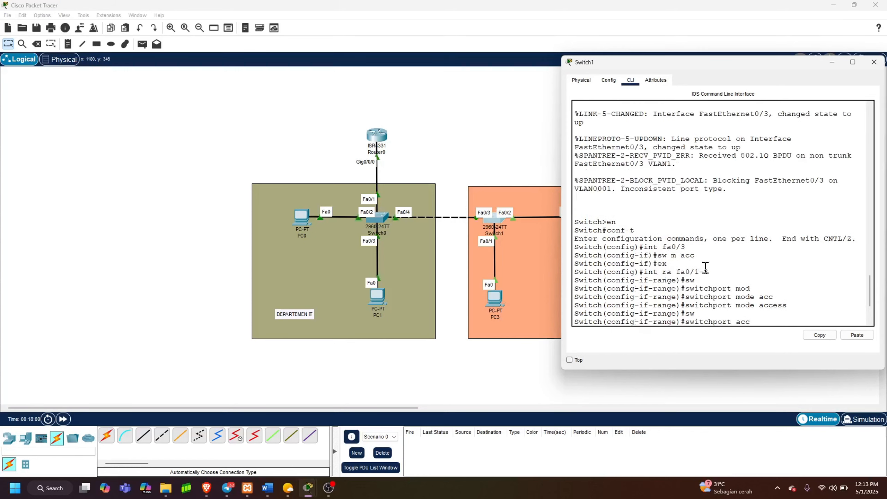
pyautogui.click(457, 297)
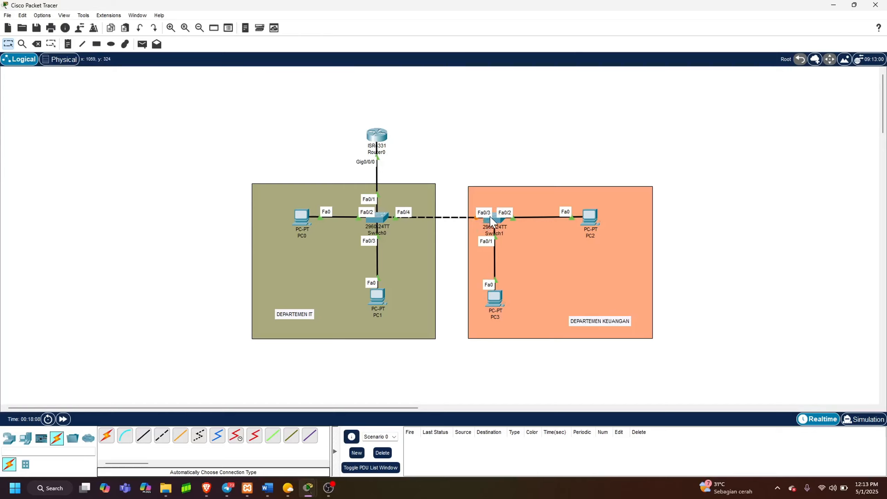
pyautogui.click(495, 224)
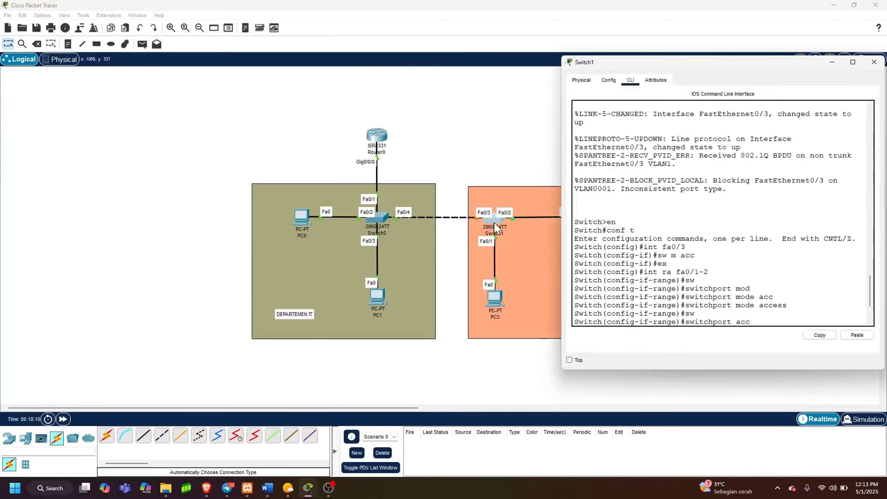
pyautogui.click(494, 224)
pyautogui.click(677, 266)
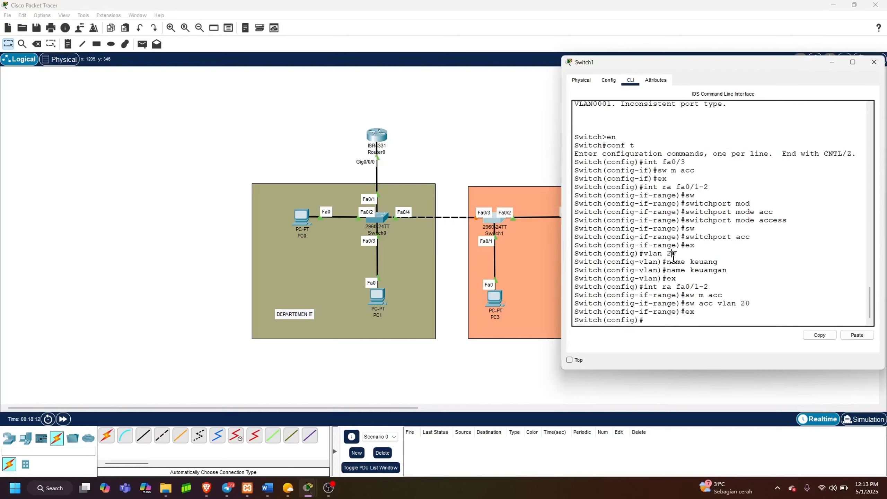
pyautogui.write('ex')
# - Set PC3's IP configuration to DHCP and close its window
pyautogui.click(498, 300)
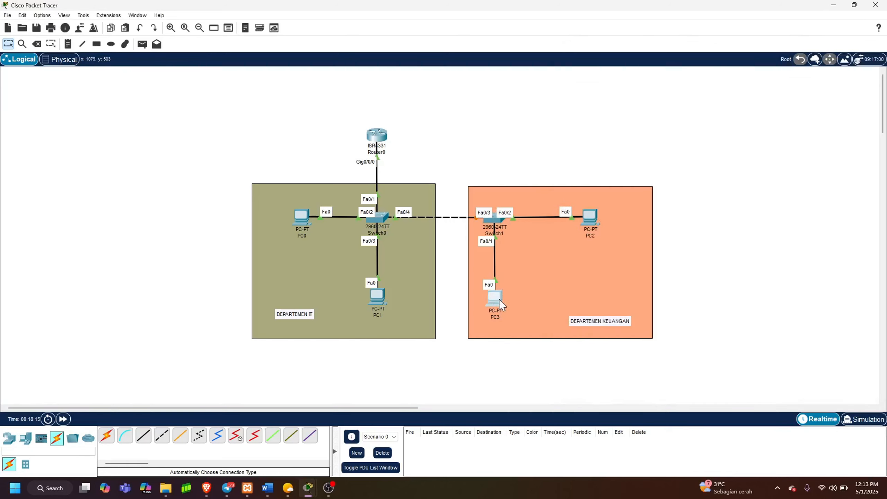
pyautogui.click(401, 142)
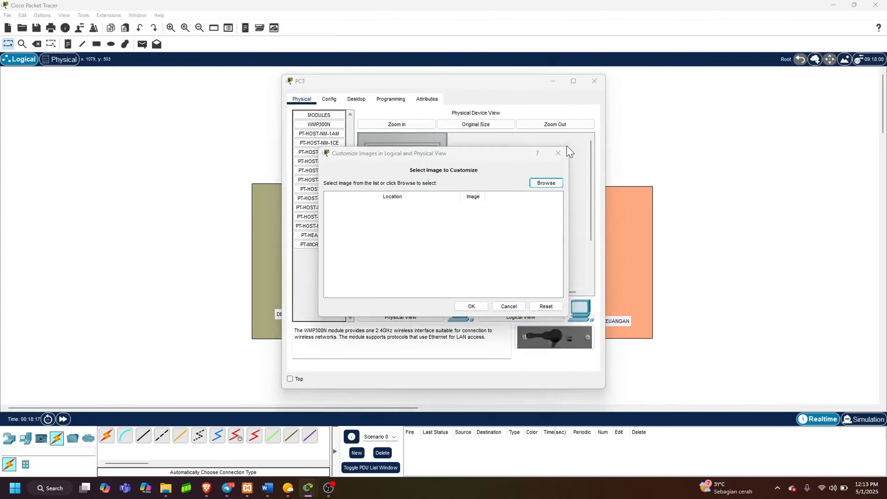
pyautogui.click(558, 153)
pyautogui.click(356, 99)
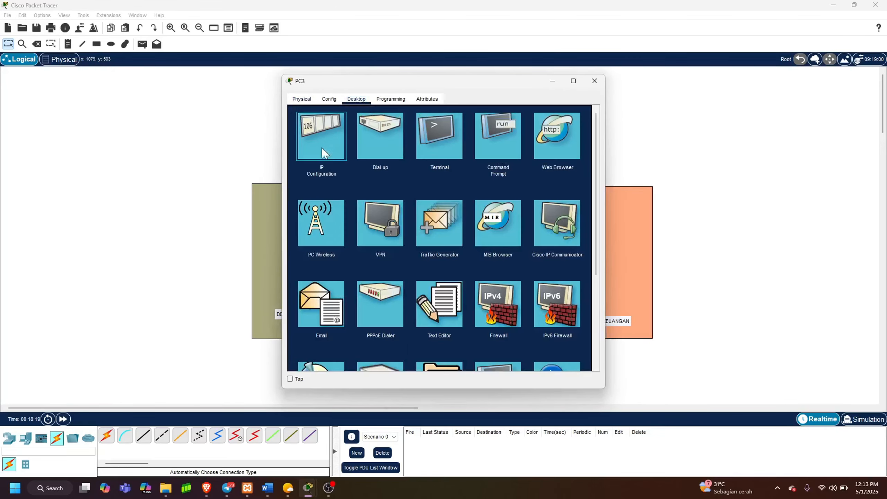
pyautogui.click(322, 153)
pyautogui.click(308, 151)
pyautogui.moveTo(422, 83); pyautogui.dragTo(678, 122)
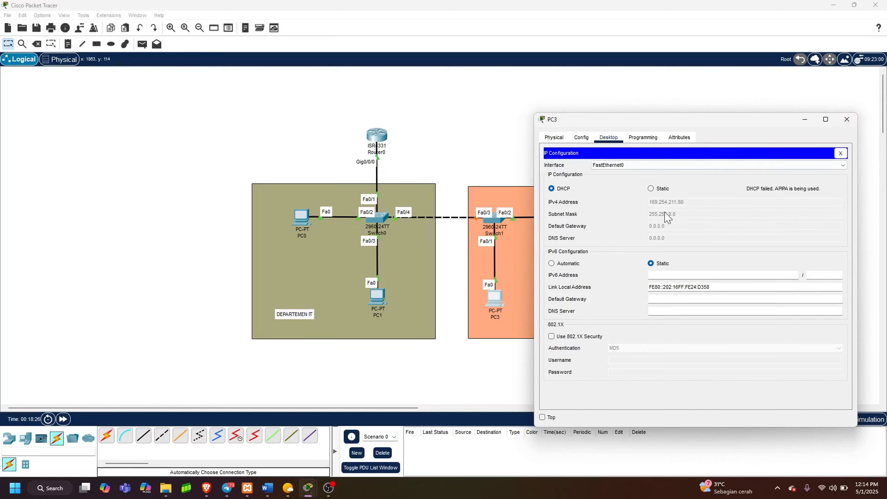
pyautogui.click(846, 121)
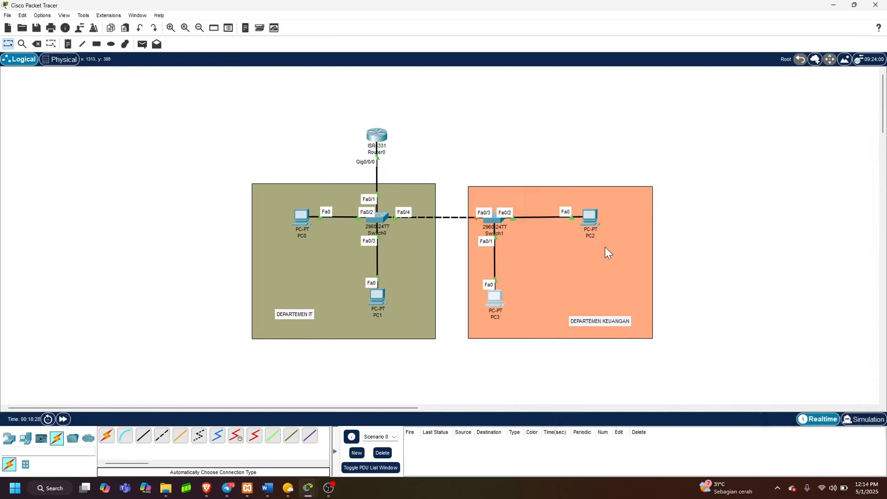
pyautogui.click(589, 220)
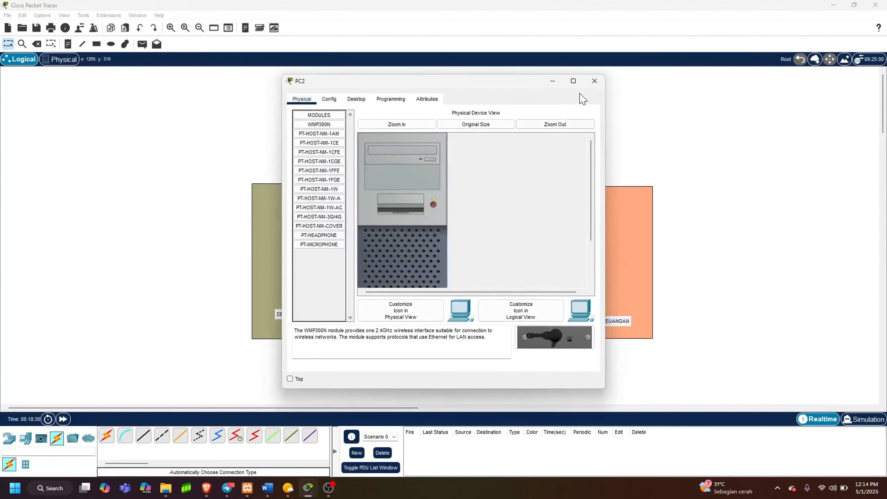
pyautogui.click(589, 83)
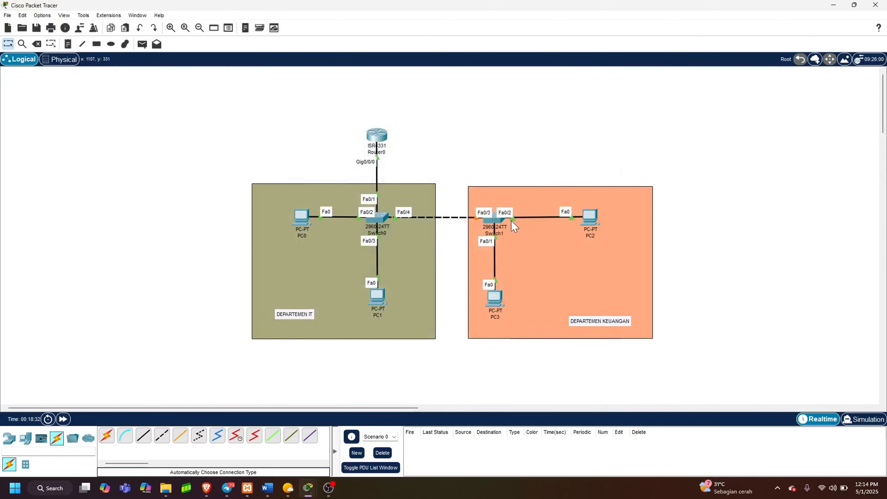
pyautogui.click(498, 220)
pyautogui.click(496, 222)
pyautogui.click(496, 221)
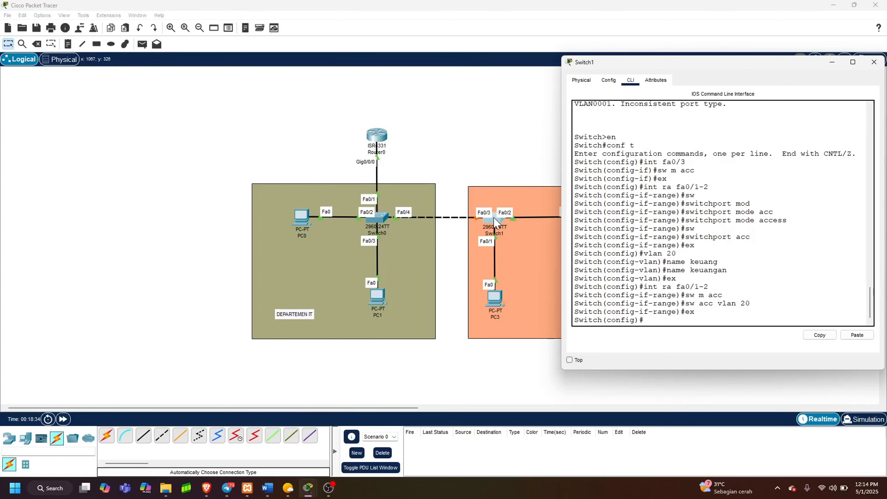
pyautogui.click(495, 222)
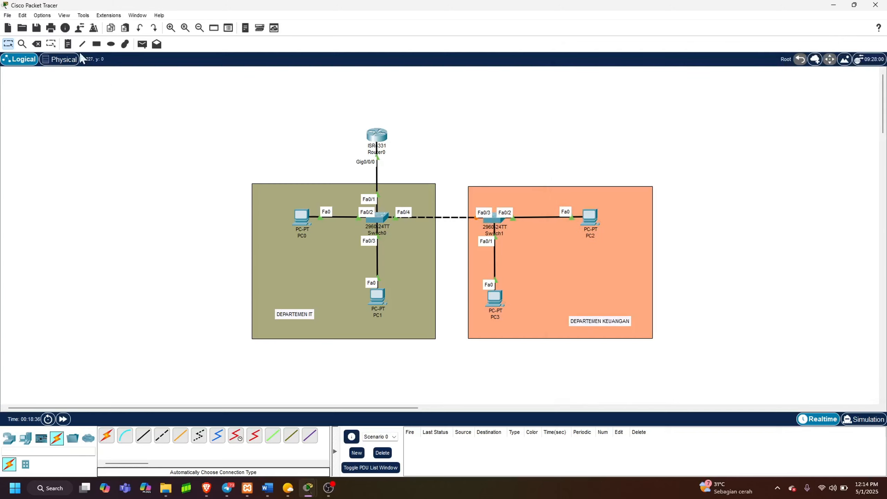
# - Delete the cable between Switch0 and Switch1 and reconnect the two switches with an automatically chosen connection
pyautogui.click(37, 44)
pyautogui.click(437, 216)
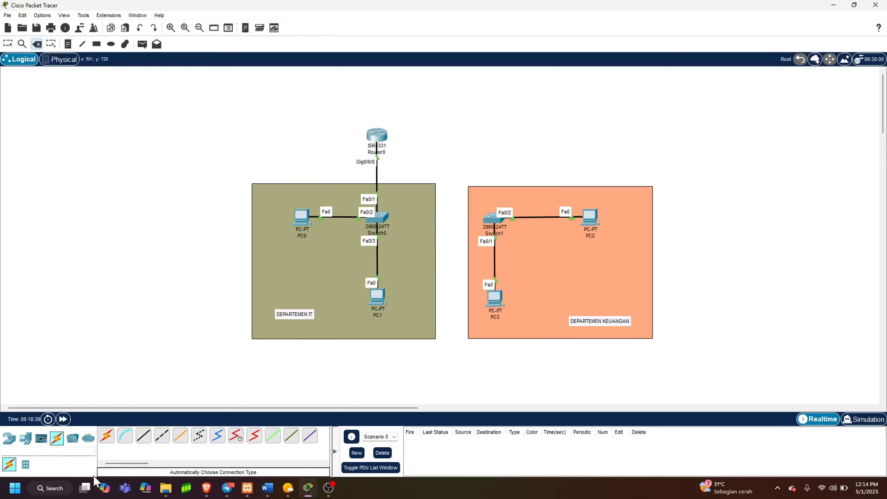
pyautogui.click(104, 438)
pyautogui.click(379, 218)
pyautogui.click(492, 218)
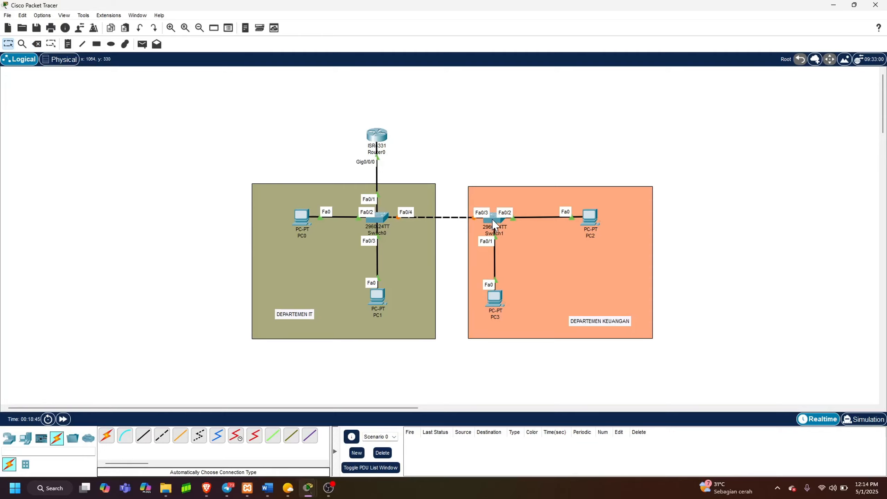
# - Display Switch1's running configuration with do sh run from its command line
pyautogui.moveTo(494, 221)
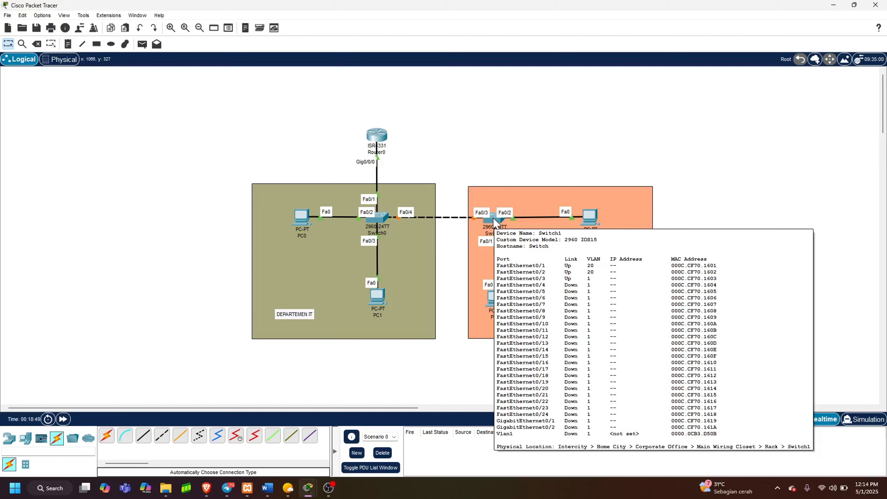
pyautogui.click(494, 221)
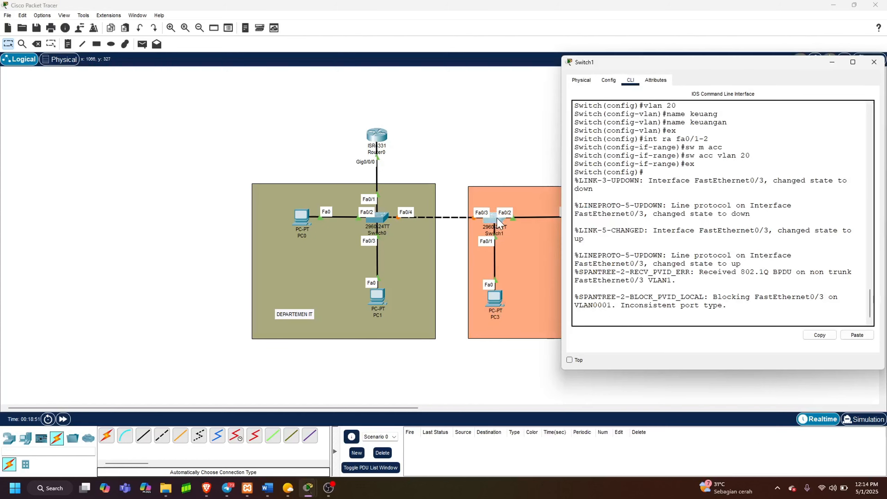
pyautogui.press('Return')
pyautogui.write('d')
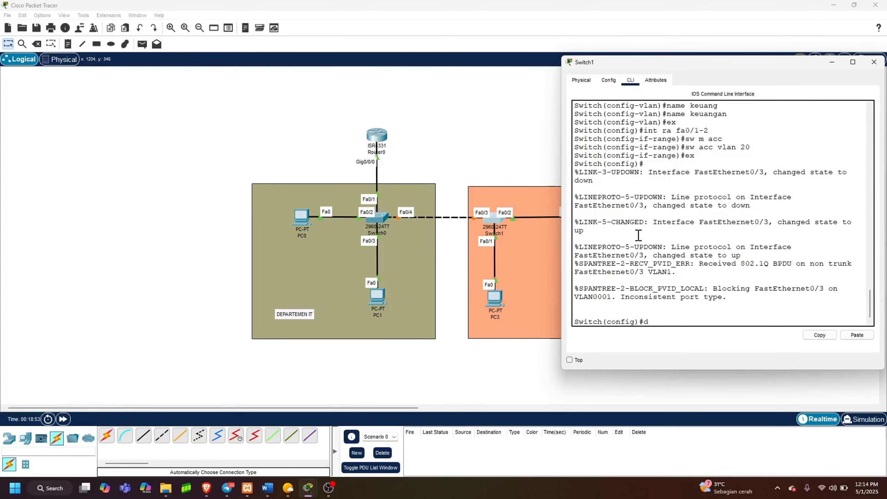
pyautogui.write('o sh')
pyautogui.press('Return')
pyautogui.press('Return')
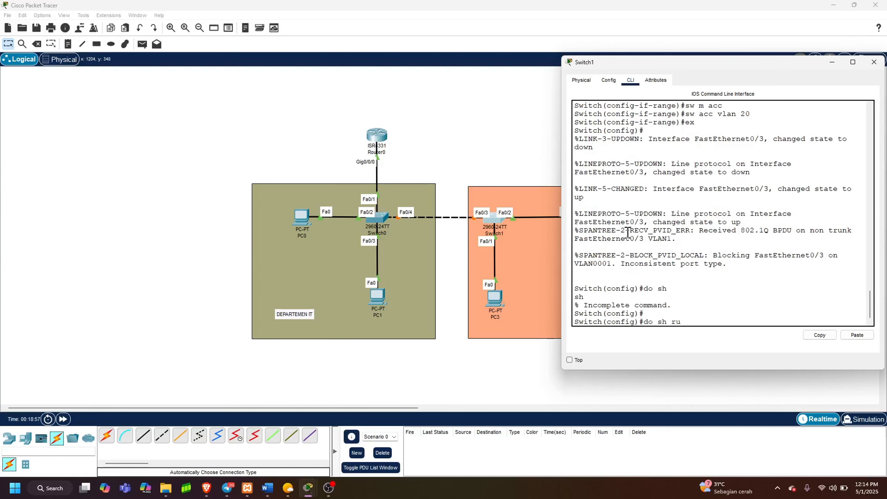
pyautogui.write('do sh run')
pyautogui.press('Return')
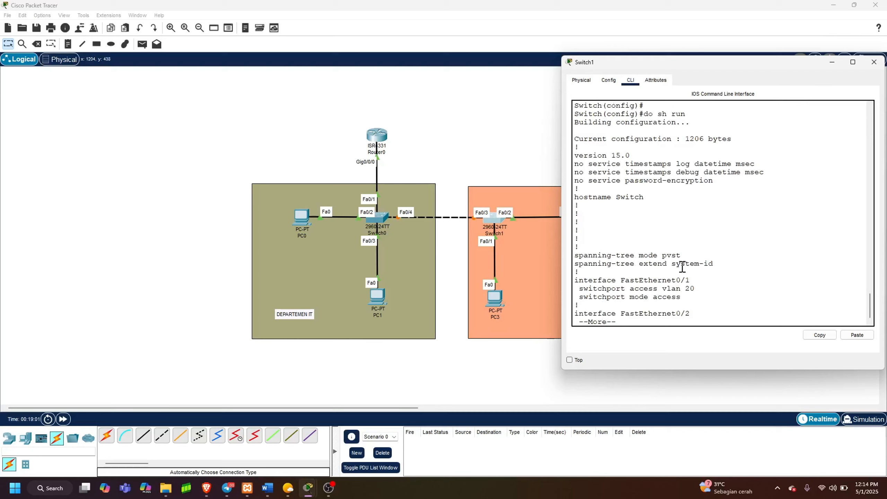
# - Check the FastEthernet0/3 entry in Switch1's running configuration and exit the listing
pyautogui.press('Return')
pyautogui.press('Return')
pyautogui.press('Return')
pyautogui.press('Return')
pyautogui.press('Return')
pyautogui.press('Return')
pyautogui.press('Return')
pyautogui.press('Return')
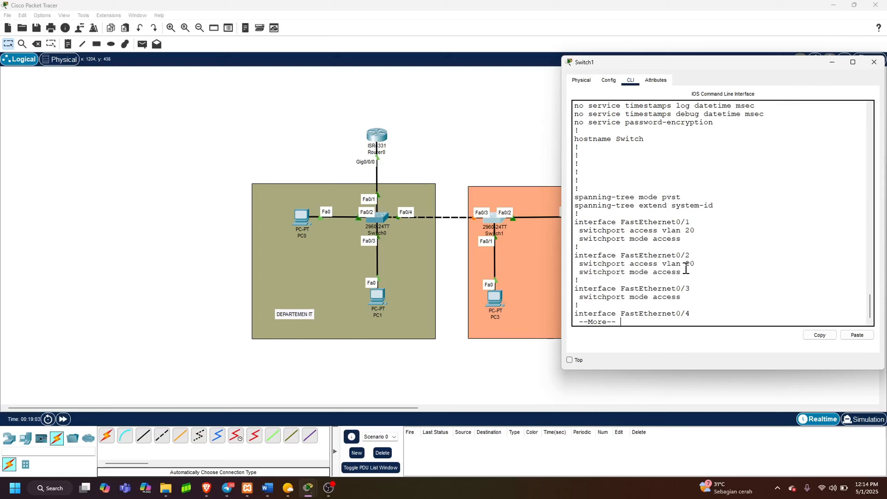
pyautogui.moveTo(688, 288); pyautogui.dragTo(565, 281)
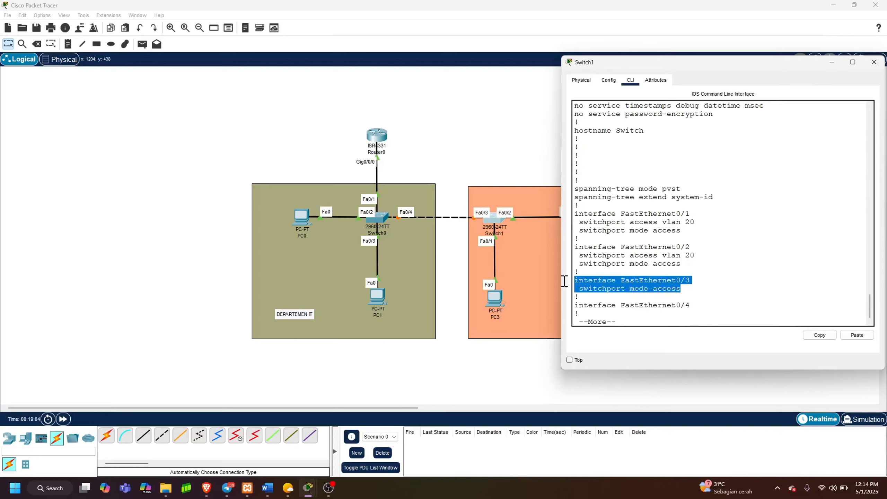
pyautogui.moveTo(681, 289); pyautogui.dragTo(563, 280)
pyautogui.click(698, 289)
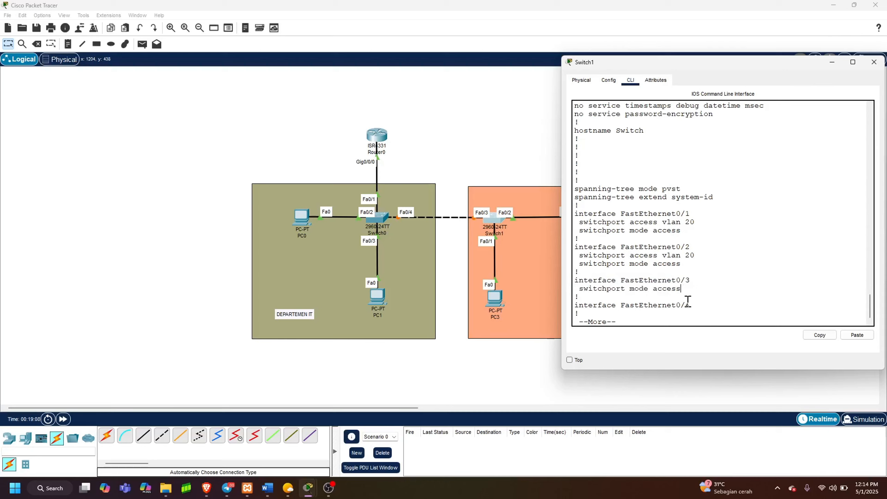
pyautogui.press('q')
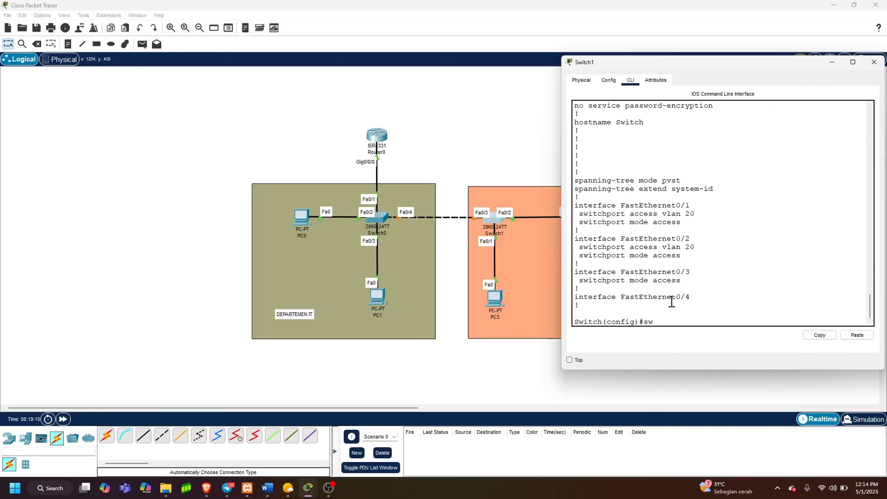
pyautogui.press('BackSpace')
pyautogui.write('n ')
pyautogui.write(' fa0/2')
pyautogui.press('Return')
pyautogui.write('s')
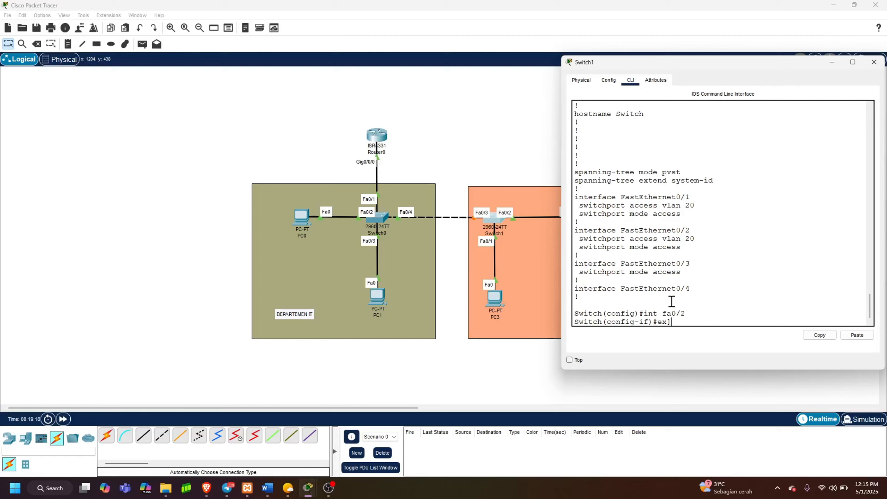
pyautogui.write('x')
pyautogui.press('Return')
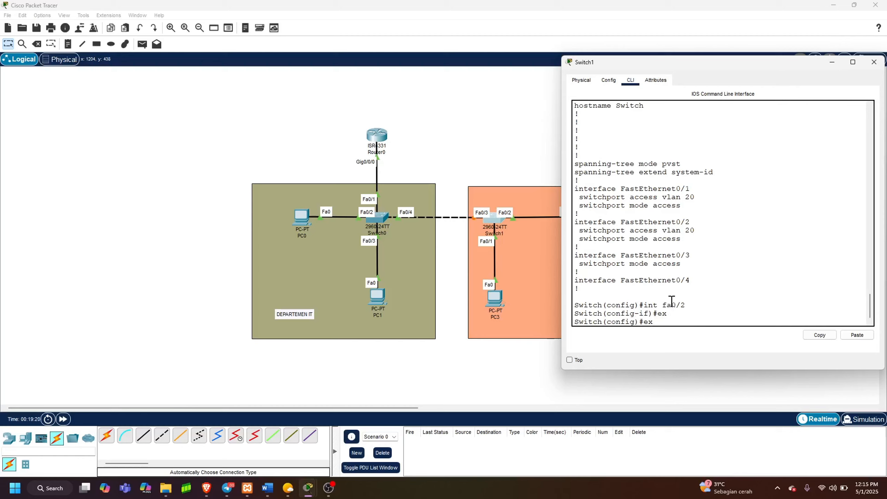
# - Set Switch1's interface fa0/3 to trunk mode with sw m tr and exit interface configuration
pyautogui.press('Up')
pyautogui.press('Up')
pyautogui.press('Down')
pyautogui.press('BackSpace')
pyautogui.write('3')
pyautogui.press('Return')
pyautogui.write('sw m tr')
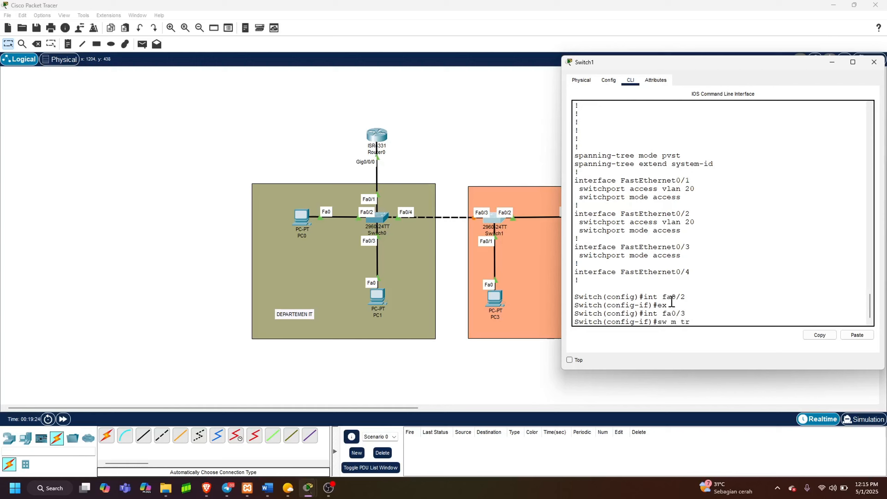
pyautogui.press('Return')
pyautogui.write('ex')
pyautogui.press('Return')
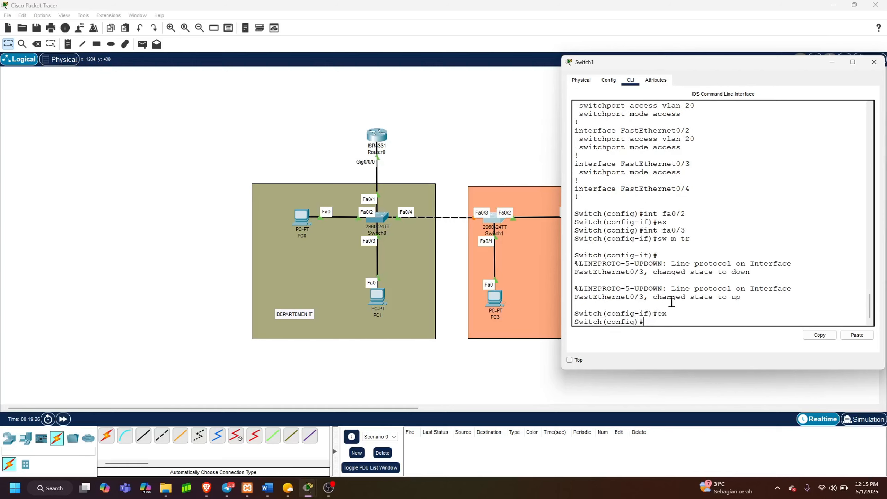
# - Display Switch1's running configuration again, check the FastEthernet0/3 port mode and close the switch window
pyautogui.press('Up')
pyautogui.press('Up')
pyautogui.press('Up')
pyautogui.press('Up')
pyautogui.press('Return')
pyautogui.press('Return')
pyautogui.press('Return')
pyautogui.press('Return')
pyautogui.press('Return')
pyautogui.press('Return')
pyautogui.press('Return')
pyautogui.press('Return')
pyautogui.press('Return')
pyautogui.press('Return')
pyautogui.press('Return')
pyautogui.press('Return')
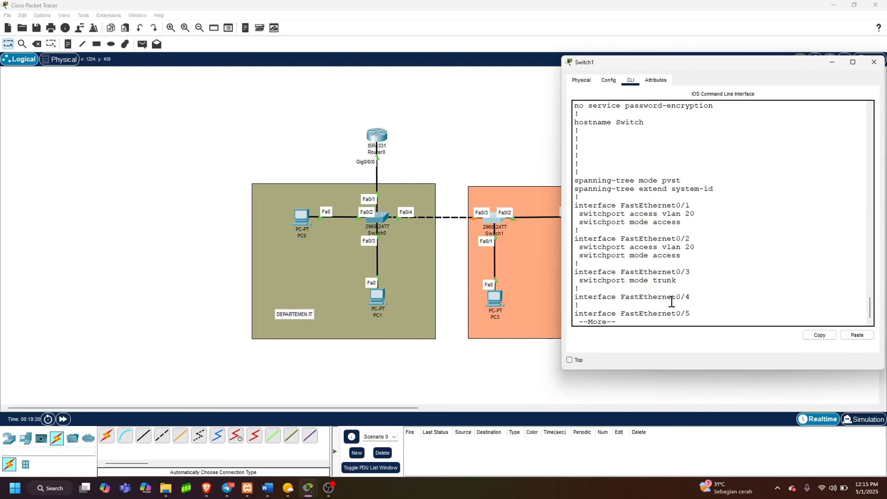
pyautogui.moveTo(679, 278); pyautogui.dragTo(573, 271)
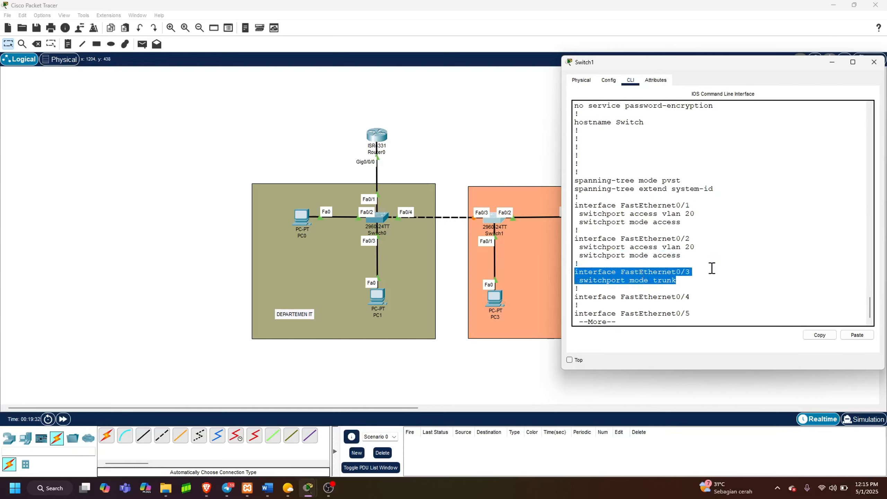
pyautogui.click(791, 269)
pyautogui.click(874, 61)
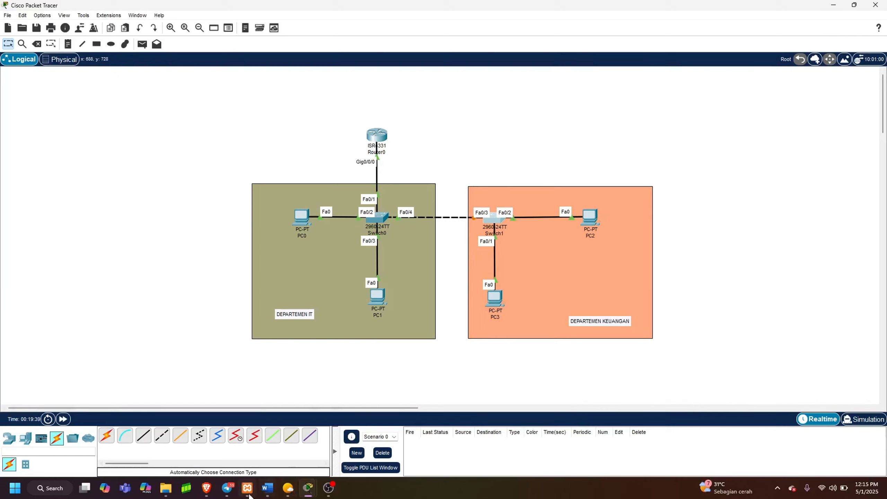
# - Switch to the browser, review the project's VLAN, trunking and ACL requirements in Google Docs, and return to Packet Tracer
pyautogui.click(207, 489)
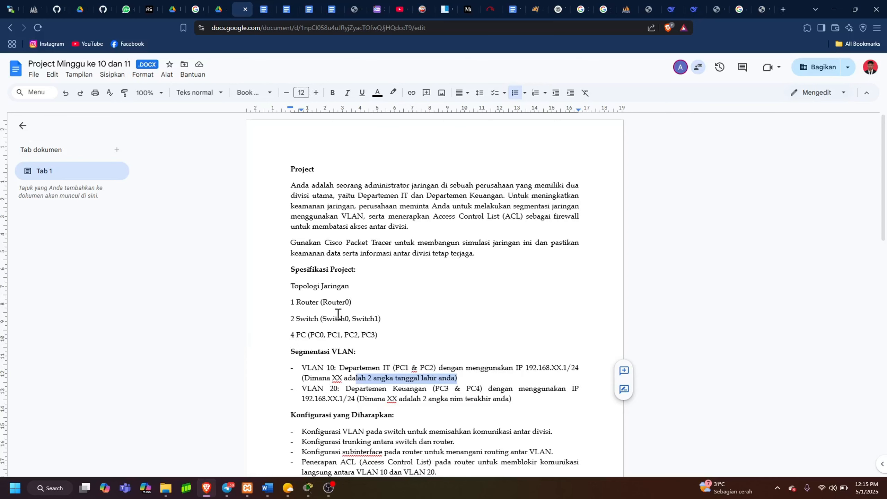
pyautogui.scroll(-8, 338, 314)
pyautogui.scroll(4, 337, 307)
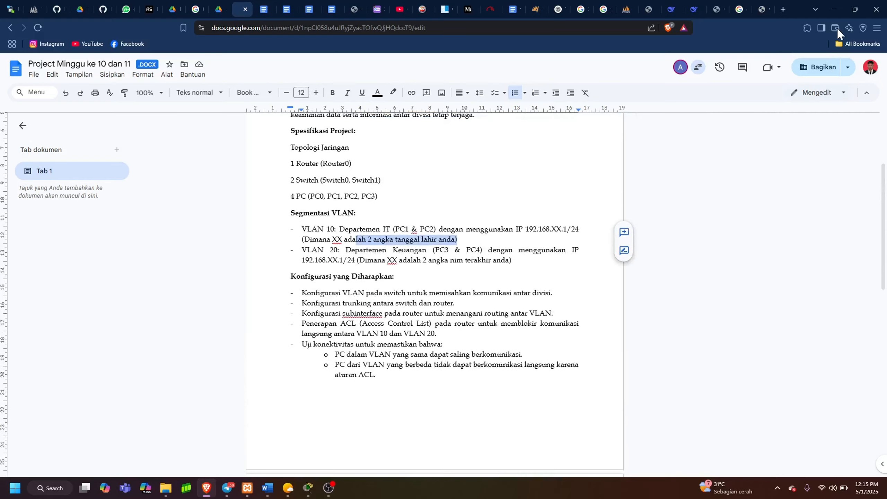
pyautogui.click(834, 9)
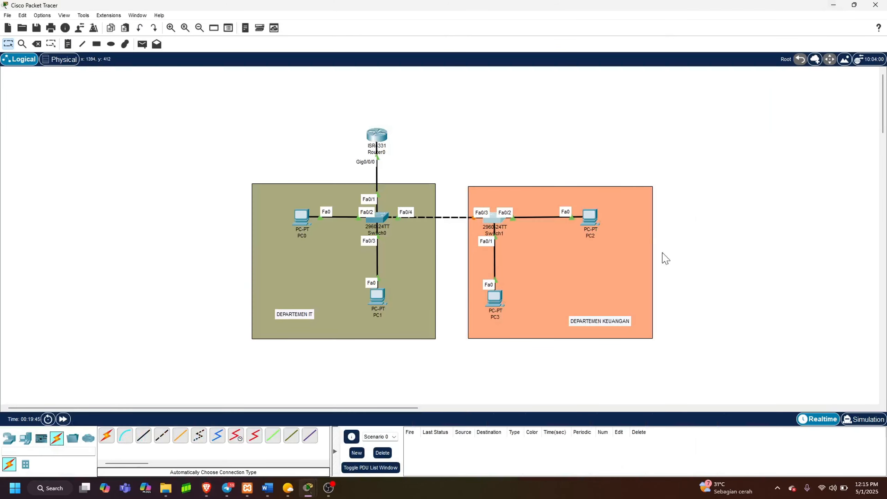
# - Display Switch0's running configuration with do sh run and check its port modes through FastEthernet0/4
pyautogui.click(383, 216)
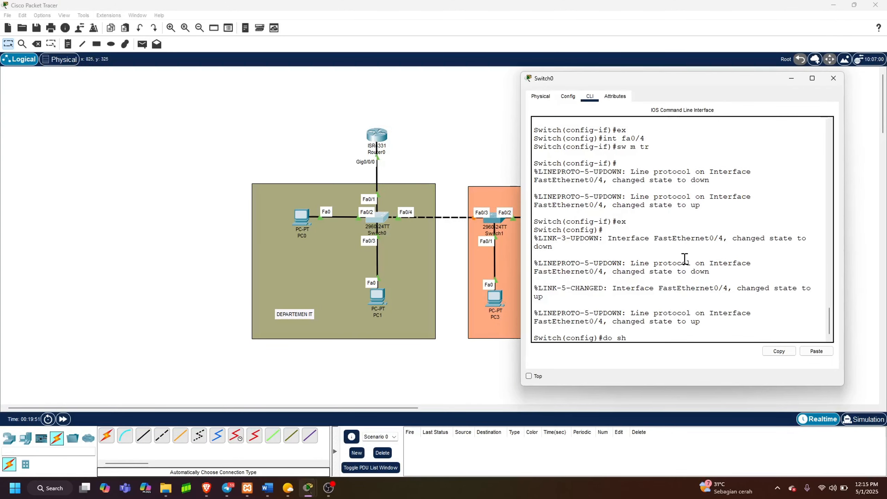
pyautogui.write('do sh run')
pyautogui.press('Return')
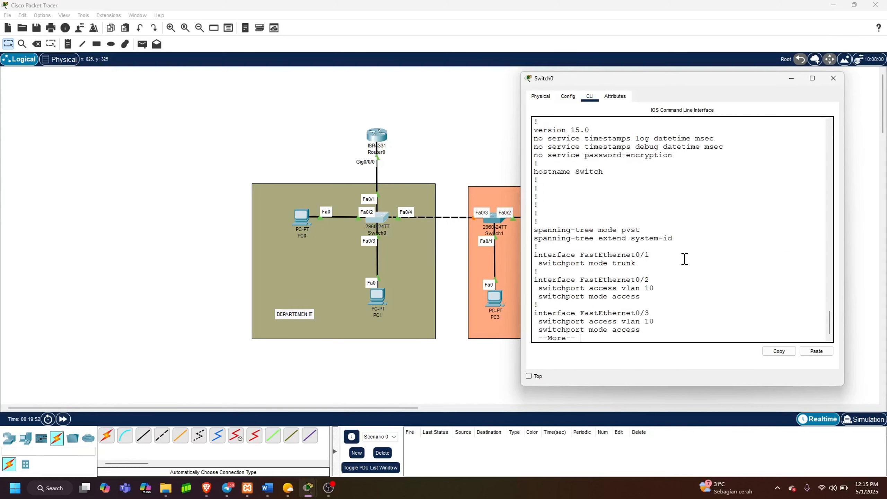
pyautogui.press('Return')
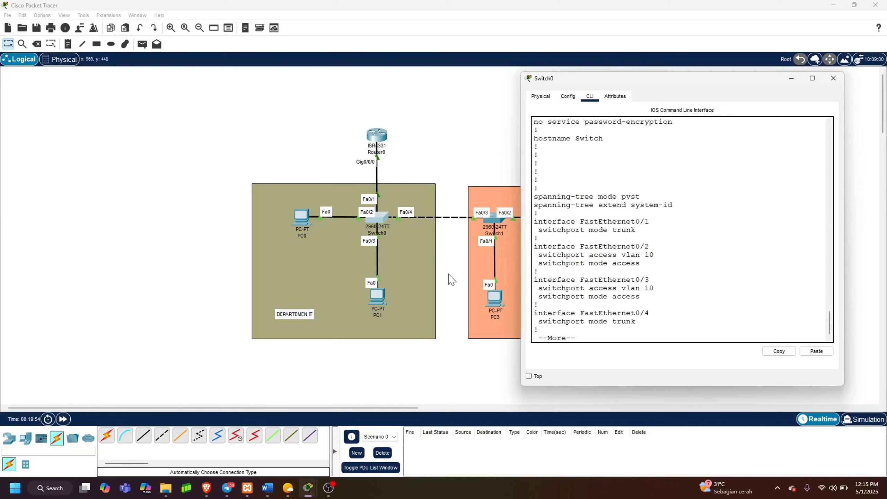
pyautogui.click(490, 269)
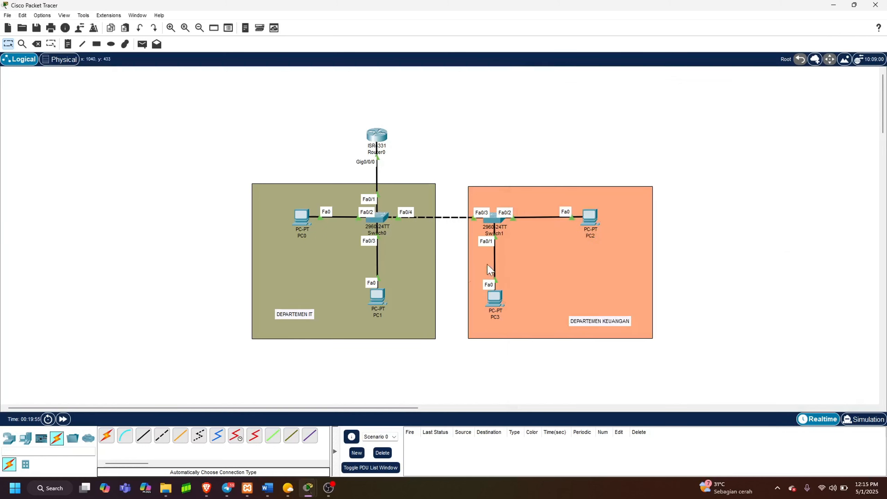
# - Try to obtain a DHCP address on PC3 by toggling its IP configuration to static and back to DHCP, and minimise its window
pyautogui.click(495, 300)
pyautogui.click(497, 297)
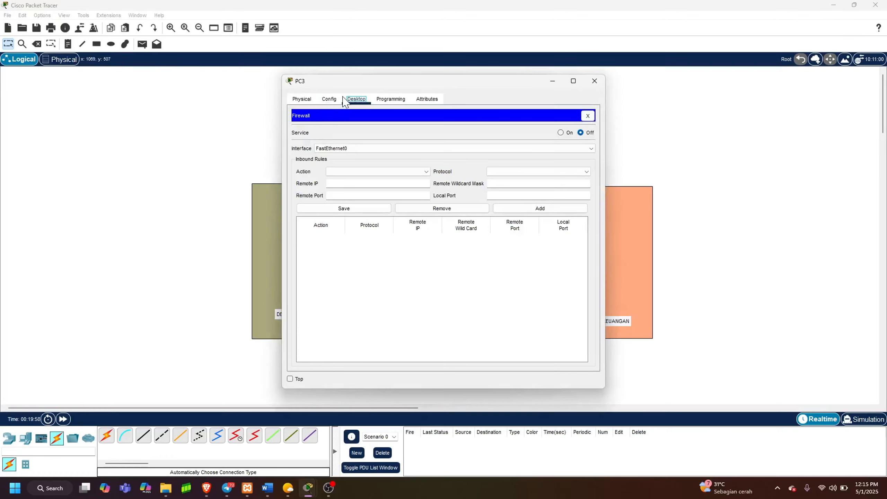
pyautogui.click(587, 116)
pyautogui.click(322, 146)
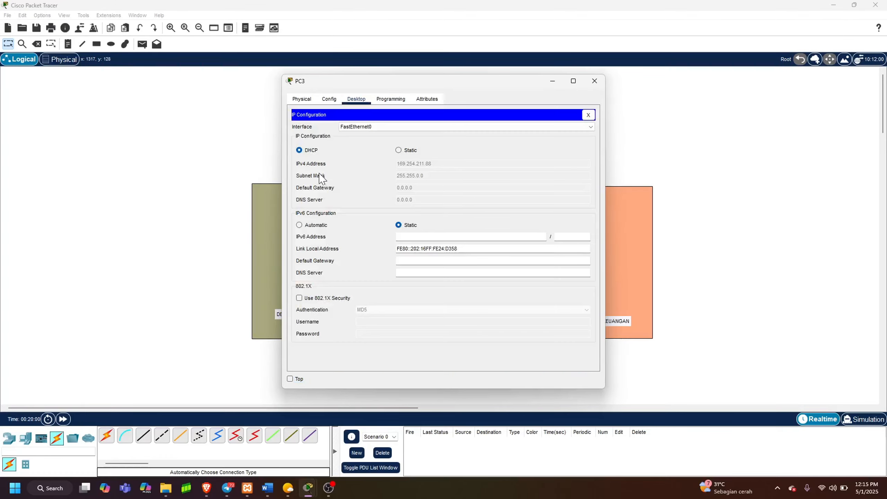
pyautogui.click(398, 150)
pyautogui.click(300, 150)
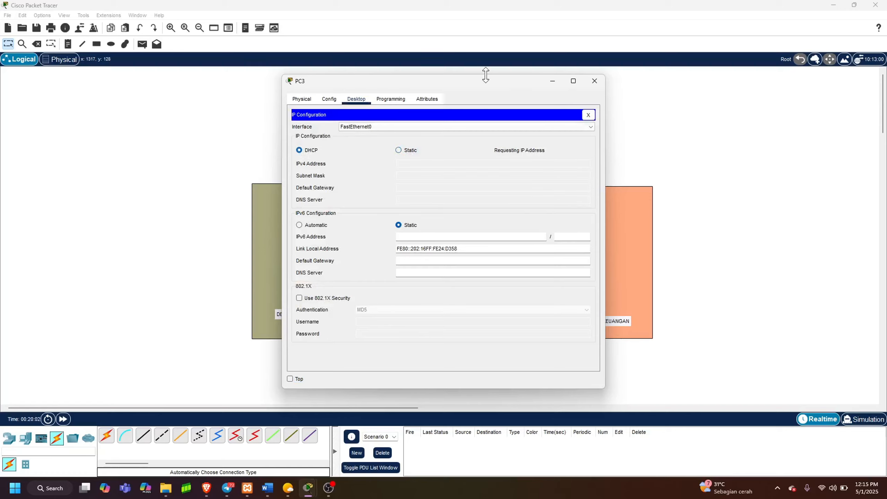
pyautogui.moveTo(482, 85); pyautogui.dragTo(686, 108)
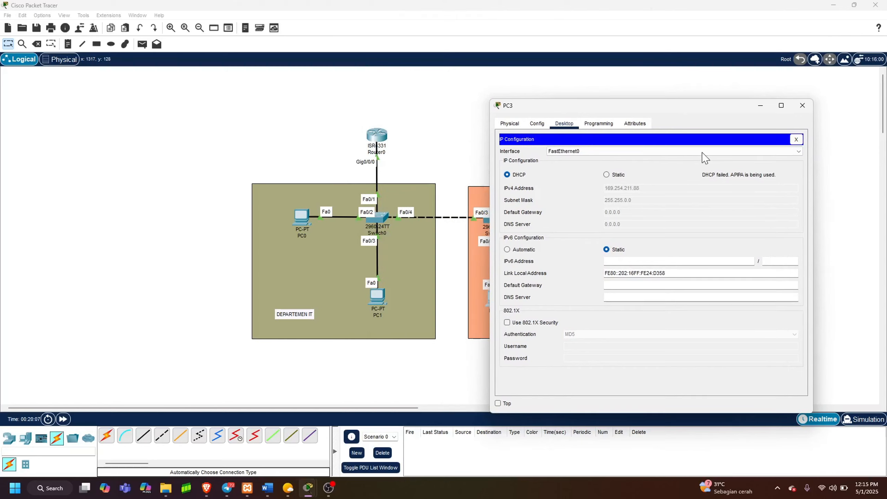
pyautogui.click(760, 106)
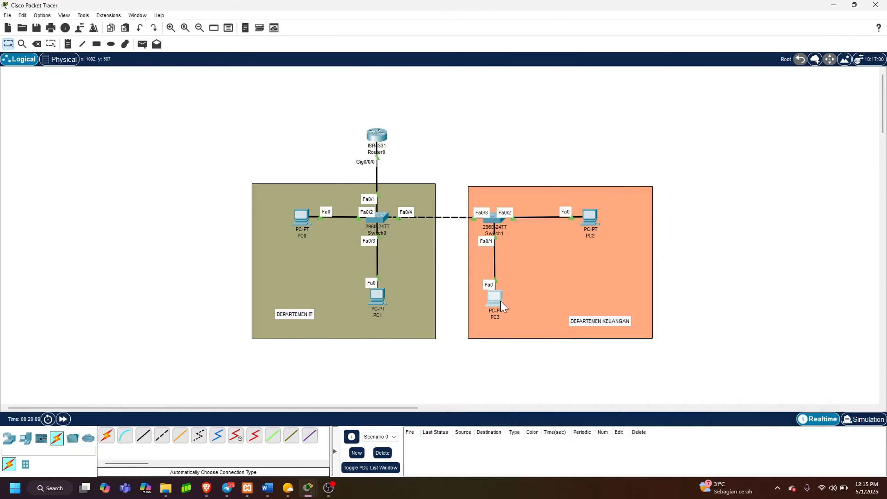
# - Inspect Switch1's port, link and VLAN summary in the workspace
pyautogui.click(501, 222)
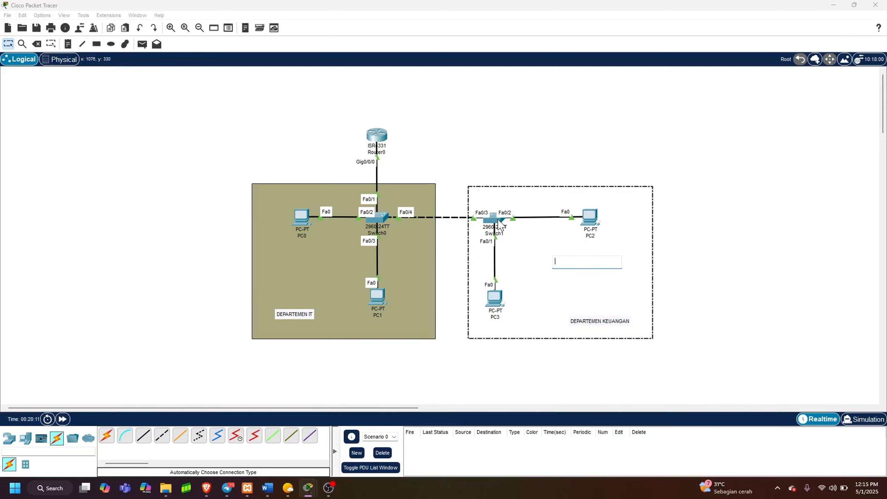
pyautogui.click(519, 132)
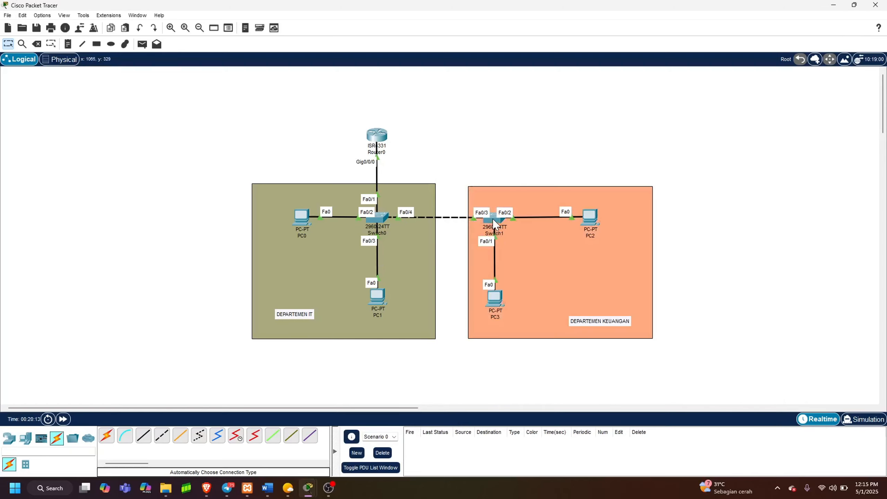
pyautogui.moveTo(494, 220)
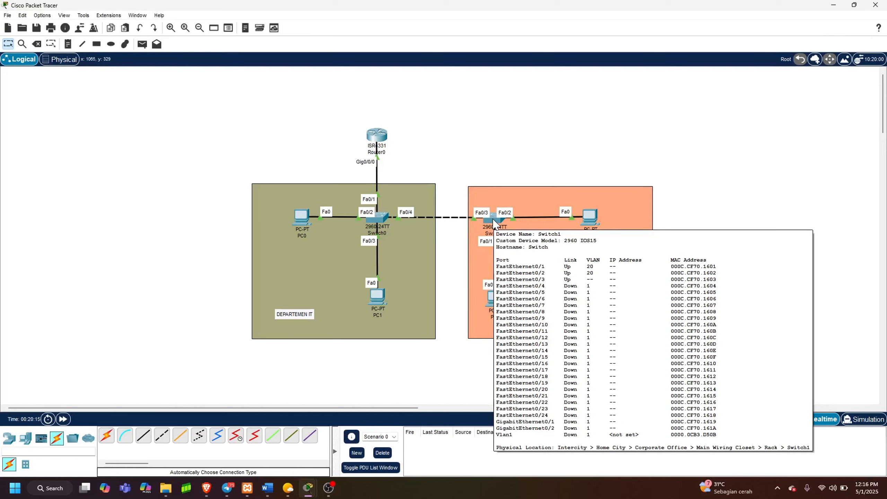
# - Request PC3's DHCP address again by switching its IP configuration to static and back to DHCP
pyautogui.click(493, 300)
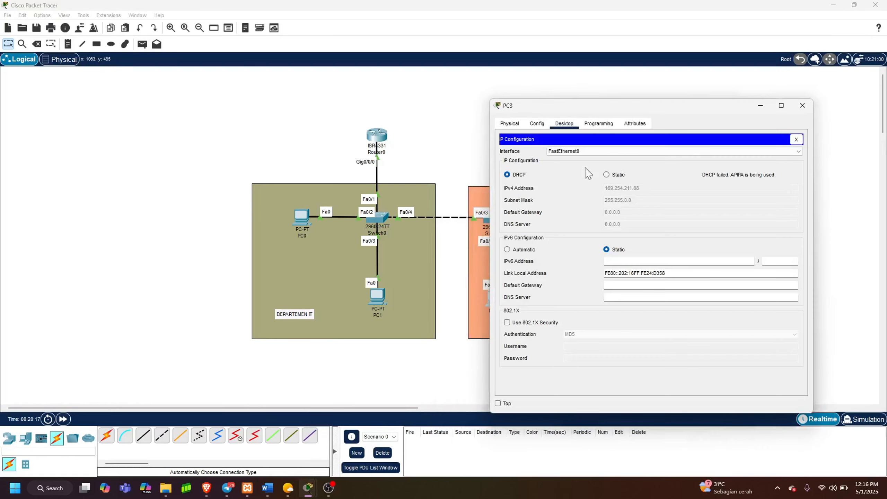
pyautogui.click(606, 175)
pyautogui.click(507, 174)
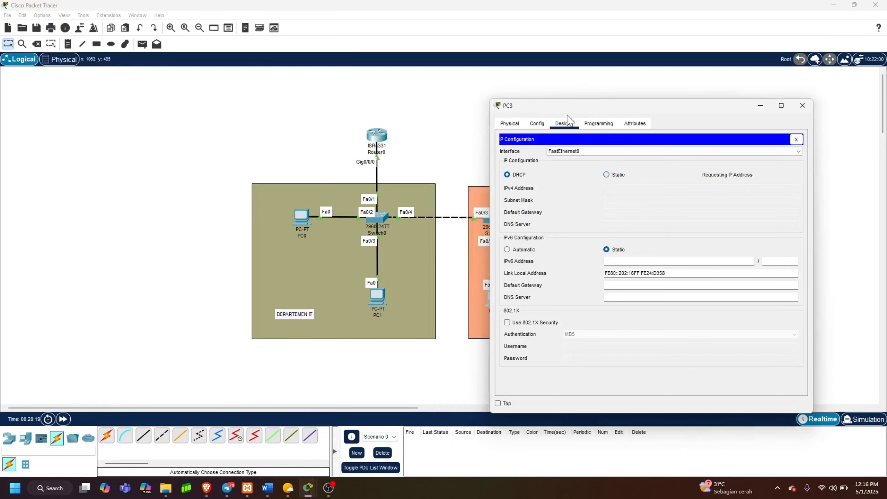
pyautogui.moveTo(582, 104); pyautogui.dragTo(595, 121)
# - Exit Switch0's running configuration listing and create VLAN 20 named keuangan, returning to global configuration mode
pyautogui.click(377, 217)
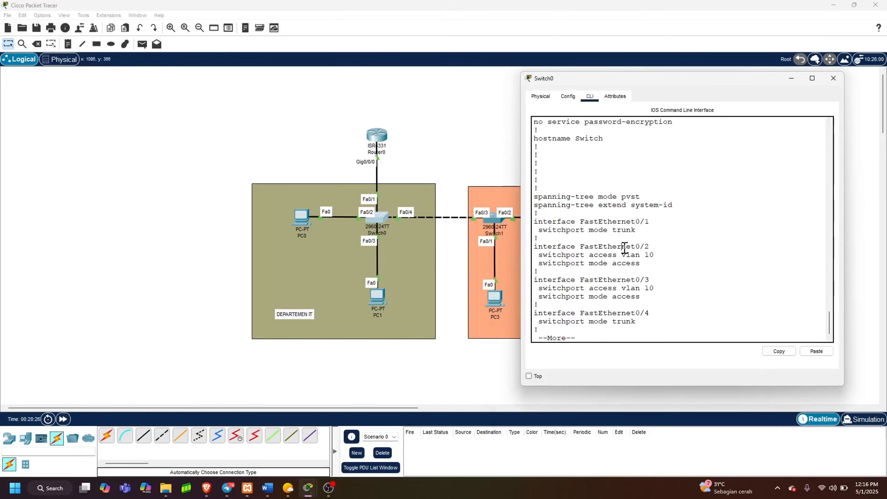
pyautogui.press('Return')
pyautogui.press('Return')
pyautogui.hotkey('ctrl', 'c')
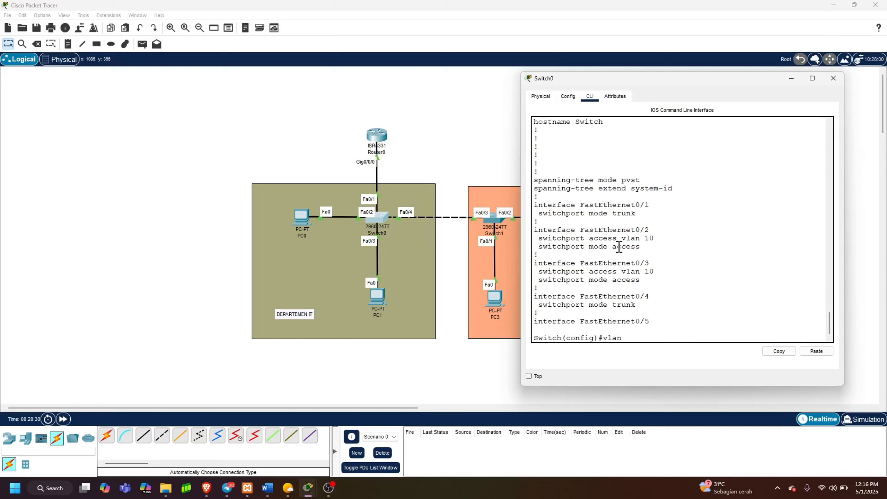
pyautogui.press('Return')
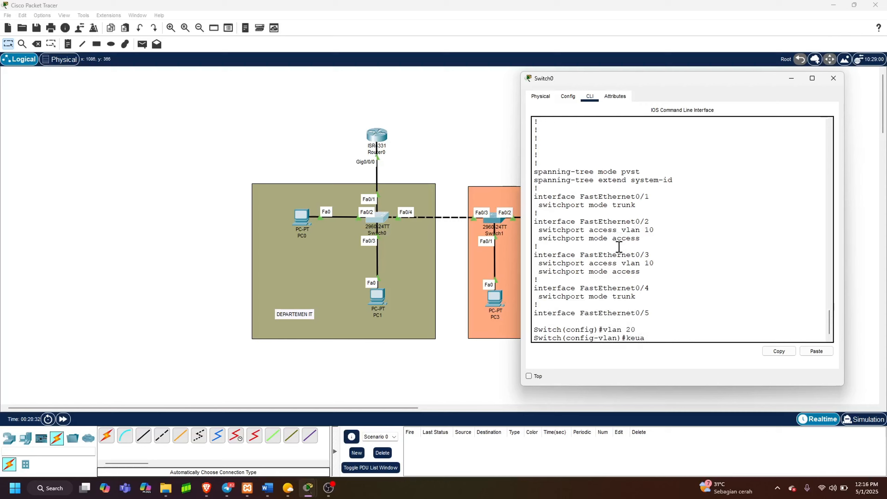
pyautogui.write('keuangan')
pyautogui.press('Return')
pyautogui.write('e')
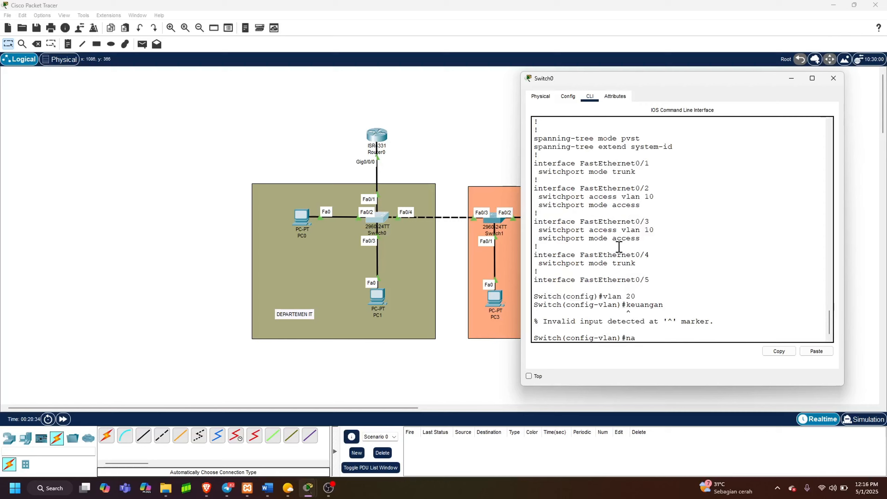
pyautogui.write('ame keuangan')
pyautogui.press('Return')
pyautogui.write('ex')
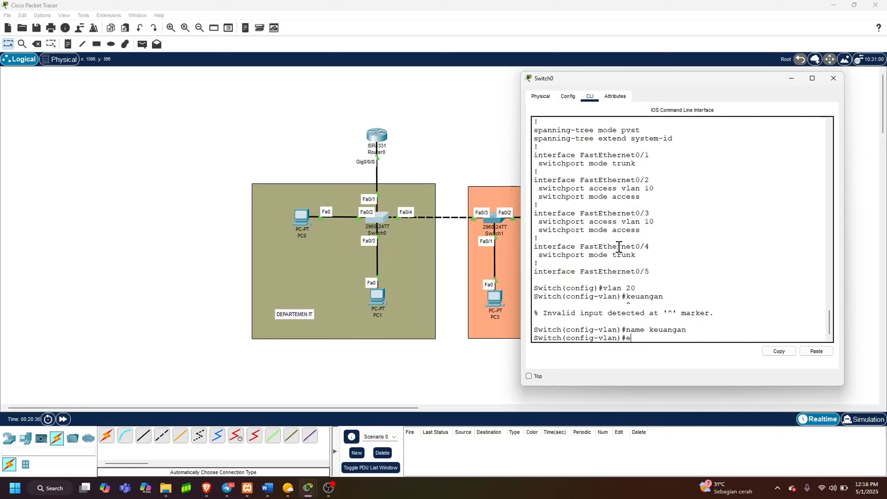
pyautogui.press('Return')
pyautogui.click(509, 338)
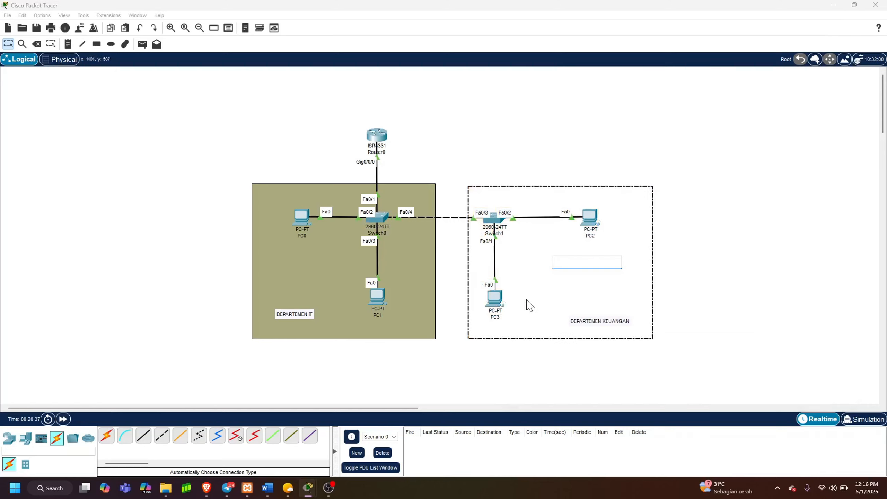
# - Renew PC3's DHCP request by setting its IPv4 configuration to static and back to DHCP, and return to the workspace
pyautogui.click(526, 301)
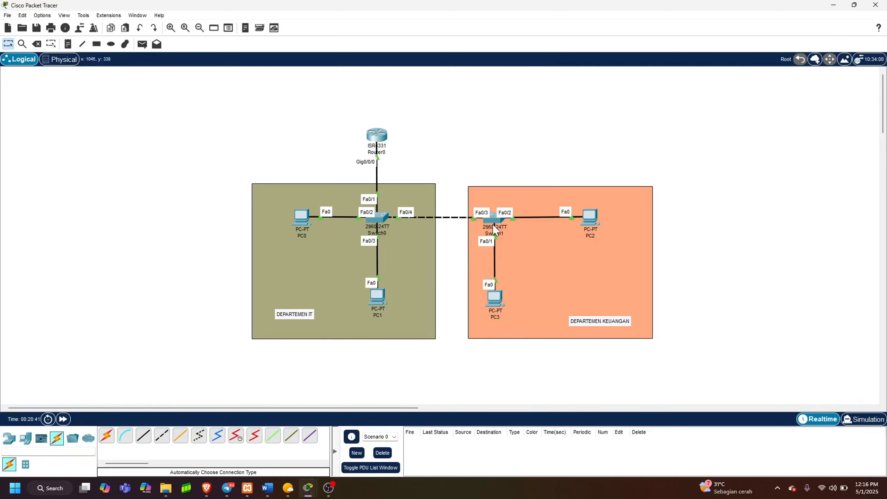
pyautogui.click(492, 299)
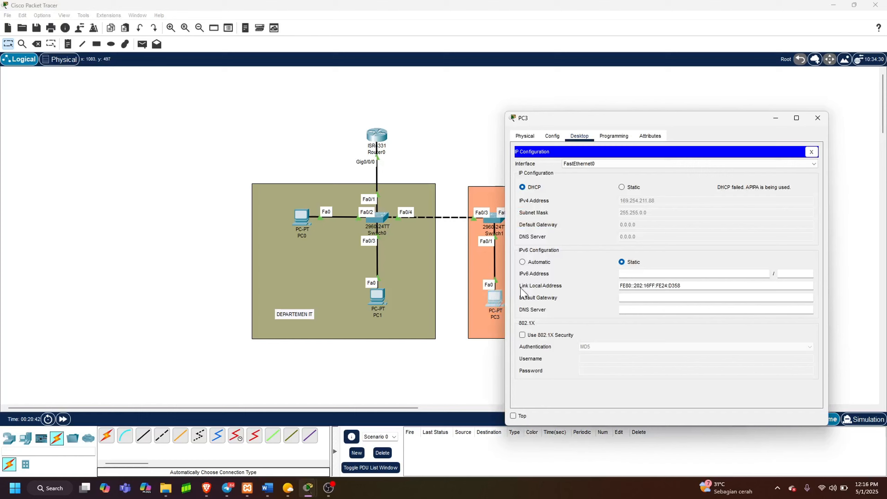
pyautogui.click(622, 187)
pyautogui.click(530, 187)
pyautogui.moveTo(667, 121); pyautogui.dragTo(687, 134)
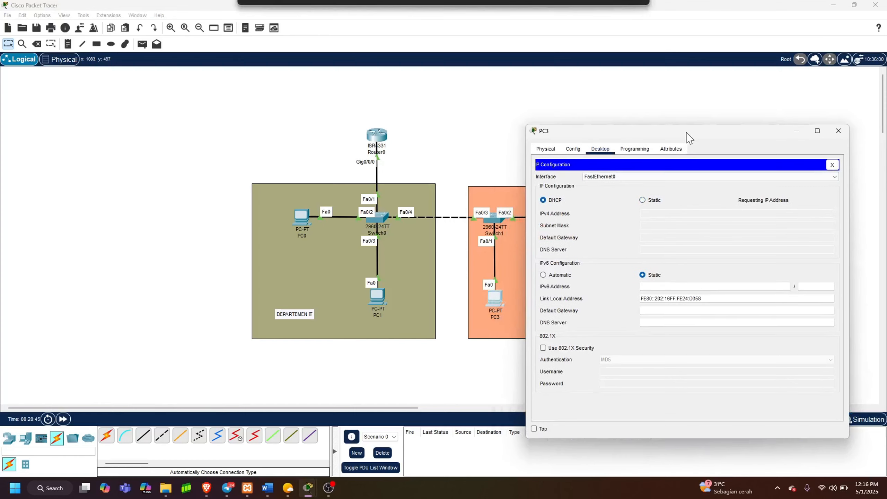
pyautogui.click(439, 179)
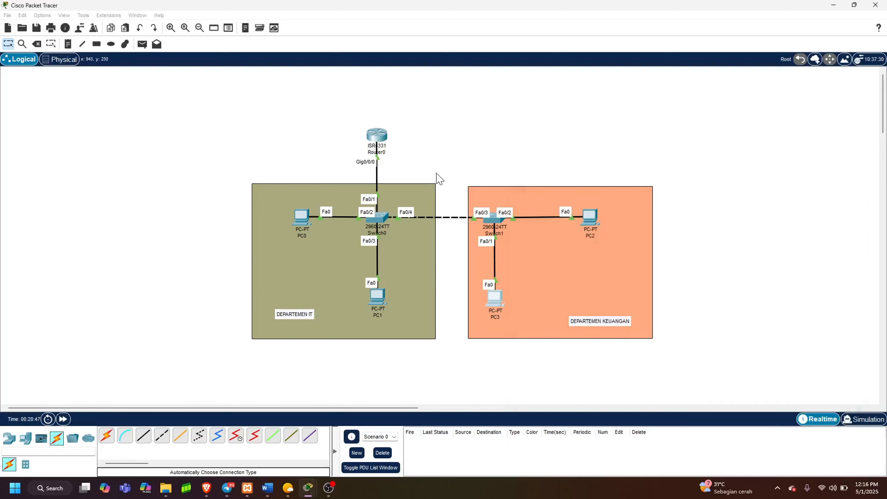
pyautogui.click(496, 301)
pyautogui.click(515, 266)
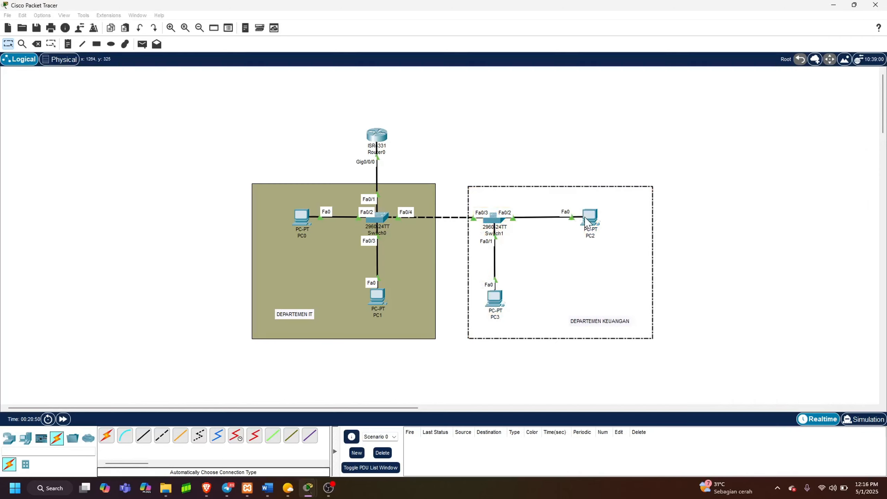
pyautogui.click(742, 235)
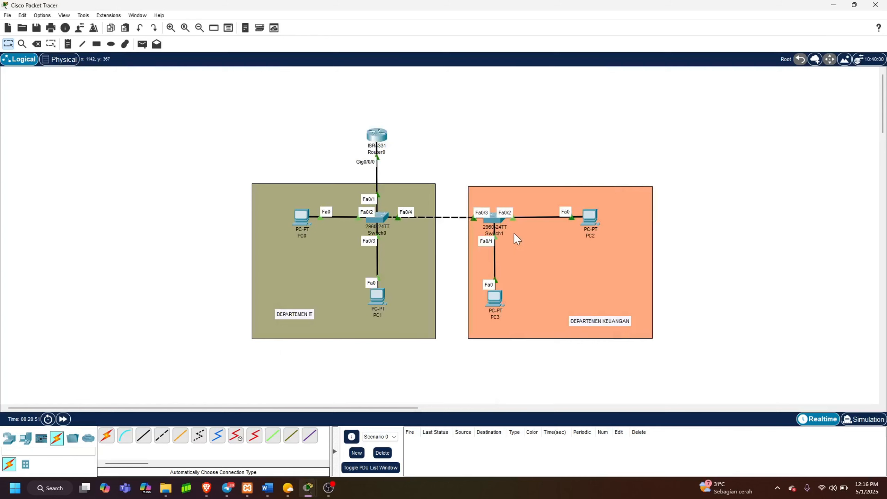
# - Check Switch1's port summary and set PC2's IPv4 configuration to DHCP
pyautogui.moveTo(499, 224)
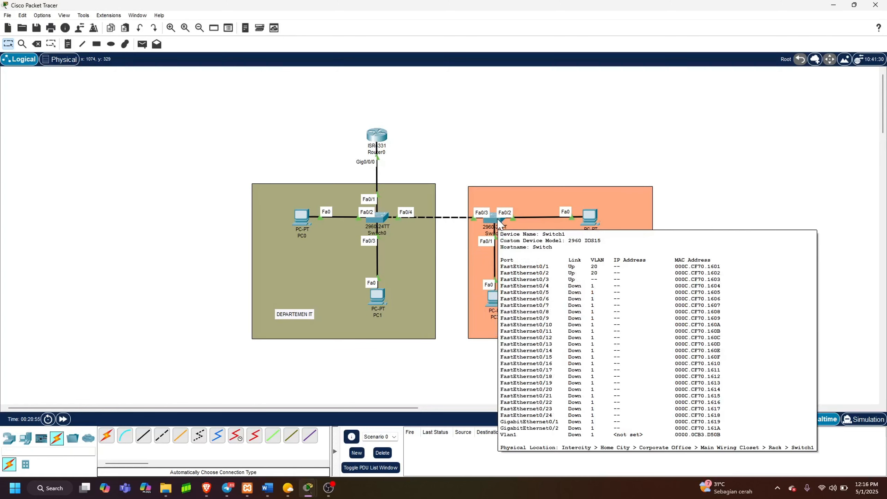
pyautogui.click(589, 217)
pyautogui.click(356, 98)
pyautogui.click(326, 114)
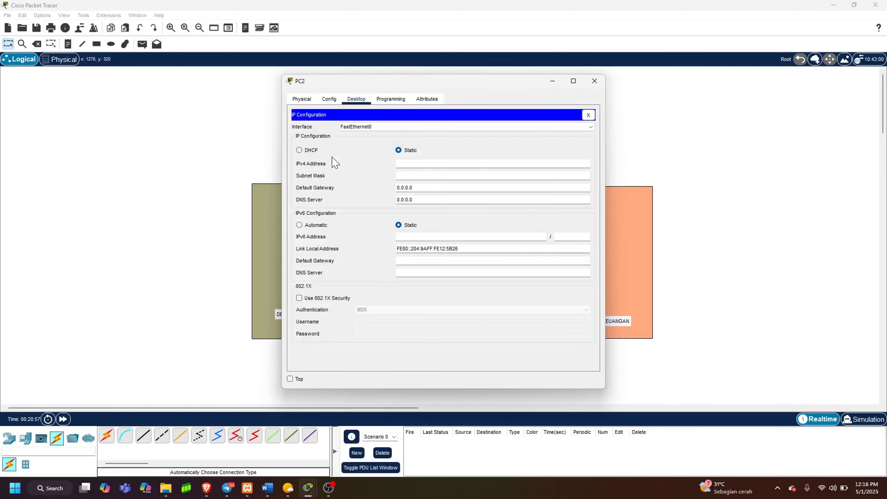
pyautogui.click(299, 150)
pyautogui.moveTo(495, 85); pyautogui.dragTo(731, 131)
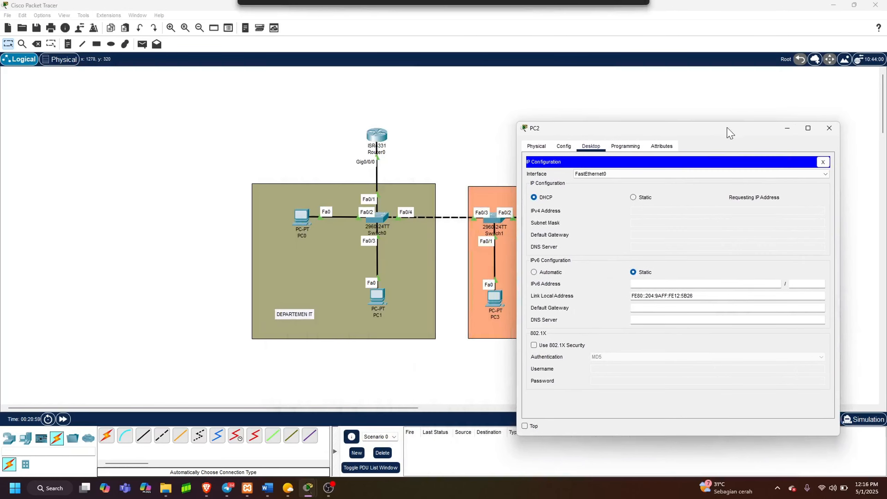
pyautogui.click(455, 111)
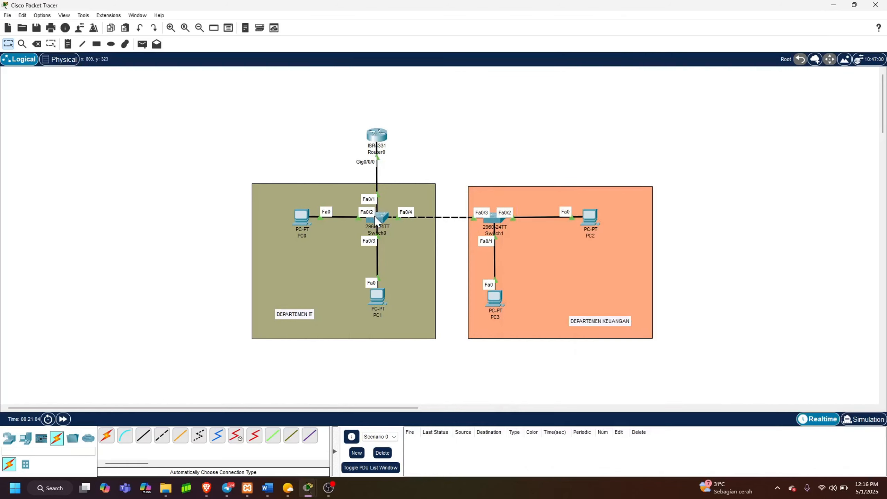
# - Check the port summaries of Switch0 and Router0, and review Switch0's port modes and VLAN commands in its console
pyautogui.moveTo(374, 217)
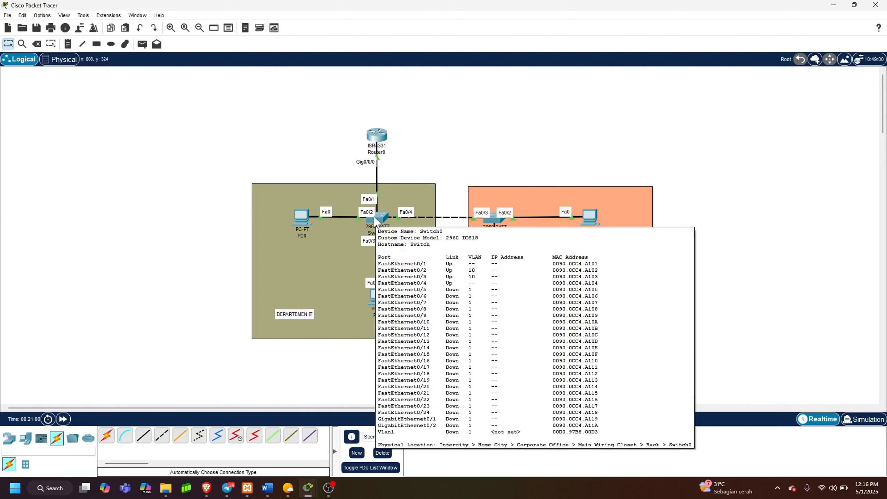
pyautogui.moveTo(376, 143)
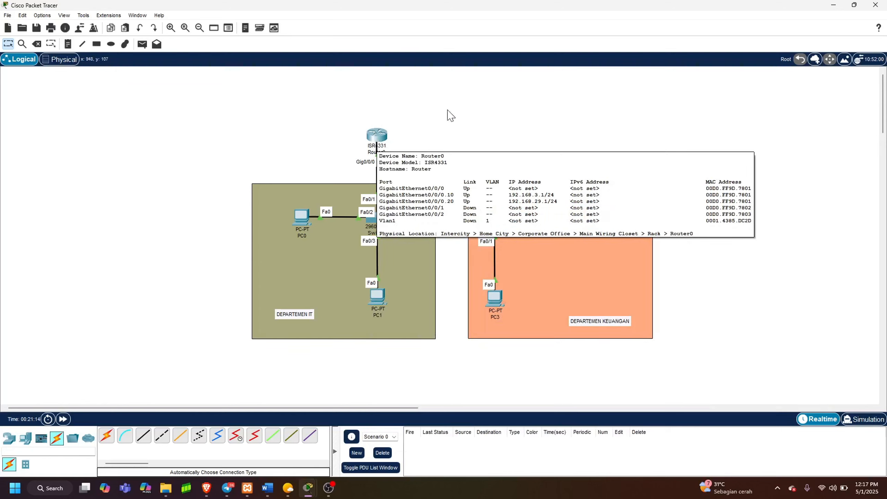
pyautogui.click(383, 220)
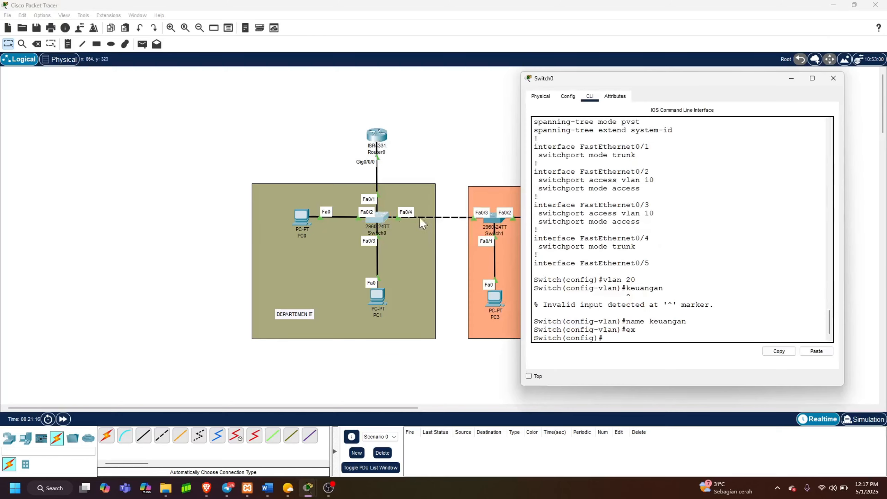
pyautogui.scroll(7, 660, 252)
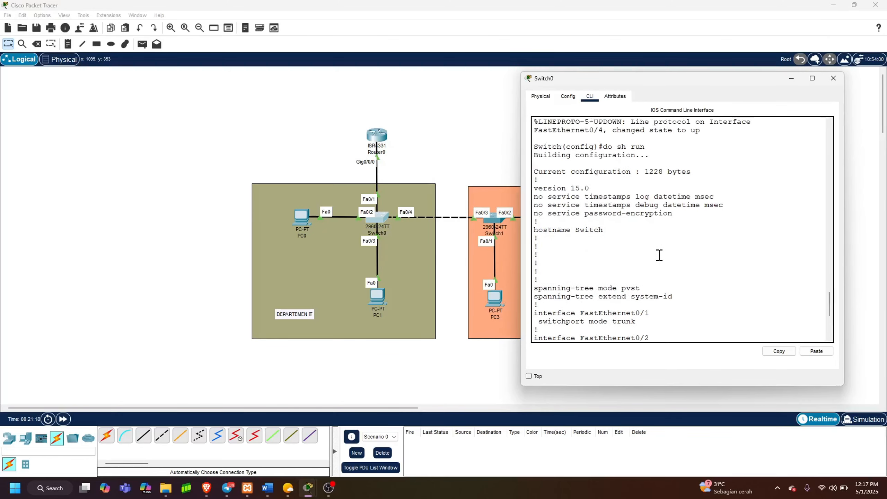
pyautogui.scroll(3, 658, 255)
pyautogui.scroll(-10, 656, 260)
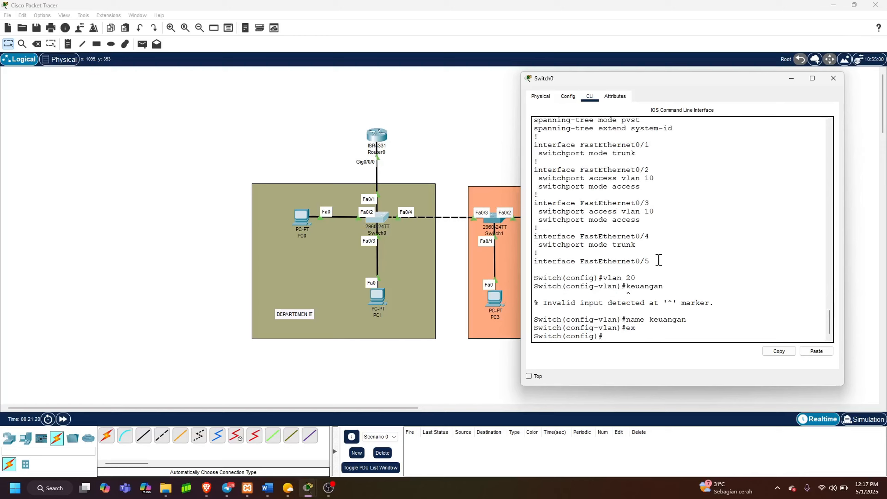
pyautogui.click(438, 137)
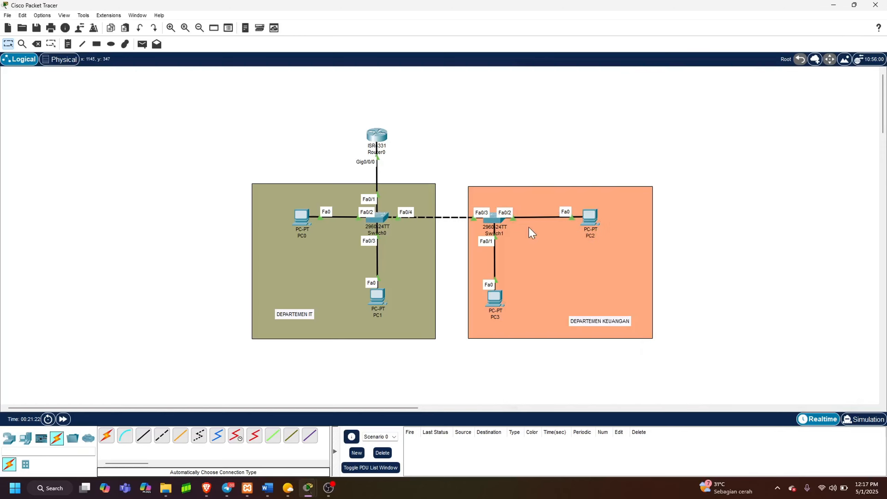
# - Page through Switch1's running configuration to its end and review its interface and trunk settings
pyautogui.click(492, 219)
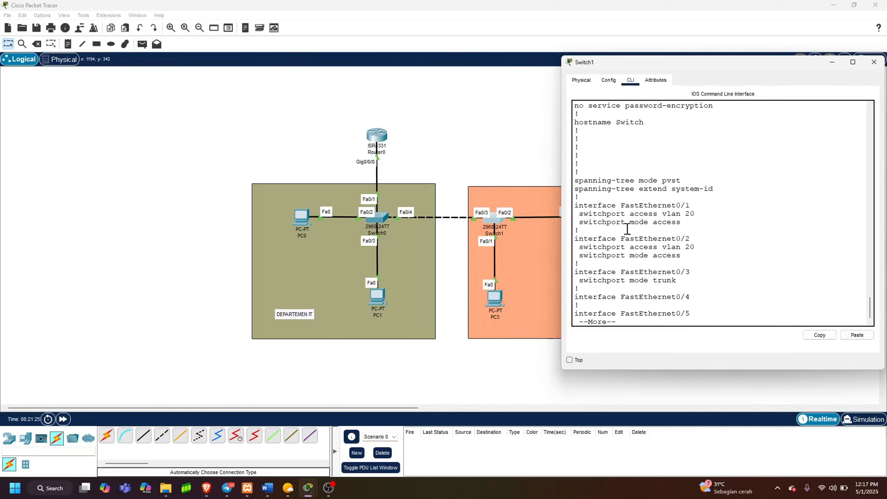
pyautogui.press('Return')
pyautogui.press('Return')
pyautogui.press('Return')
pyautogui.press('Return')
pyautogui.press('Return')
pyautogui.press('Return')
pyautogui.press('Return')
pyautogui.press('Return')
pyautogui.press('Return')
pyautogui.press('Return')
pyautogui.press('Return')
pyautogui.press('Return')
pyautogui.press('Return')
pyautogui.press('Return')
pyautogui.press('Return')
pyautogui.press('Return')
pyautogui.press('Return')
pyautogui.press('Return')
pyautogui.press('Return')
pyautogui.press('Return')
pyautogui.press('Return')
pyautogui.press('Return')
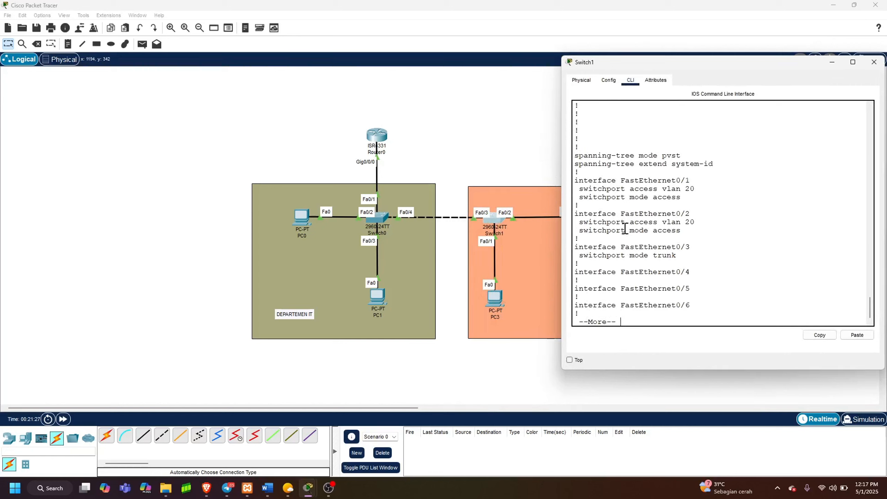
pyautogui.press('Return')
pyautogui.press('Return')
pyautogui.press('Return')
pyautogui.press('Return')
pyautogui.press('Return')
pyautogui.press('Return')
pyautogui.press('Return')
pyautogui.press('Return')
pyautogui.press('Return')
pyautogui.press('Return')
pyautogui.press('Return')
pyautogui.press('Return')
pyautogui.press('Return')
pyautogui.press('Return')
pyautogui.press('Return')
pyautogui.press('Return')
pyautogui.press('Return')
pyautogui.press('Return')
pyautogui.press('Return')
pyautogui.press('Return')
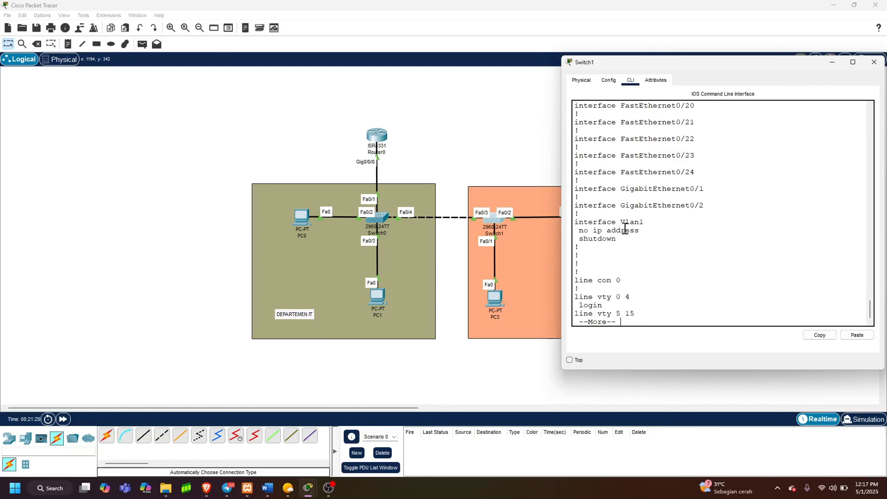
pyautogui.scroll(8, 656, 230)
pyautogui.scroll(15, 658, 237)
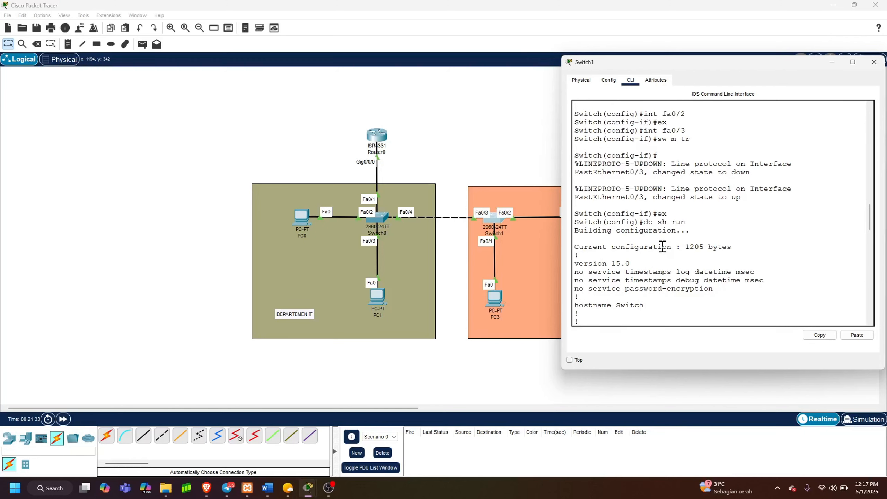
pyautogui.scroll(-20, 663, 246)
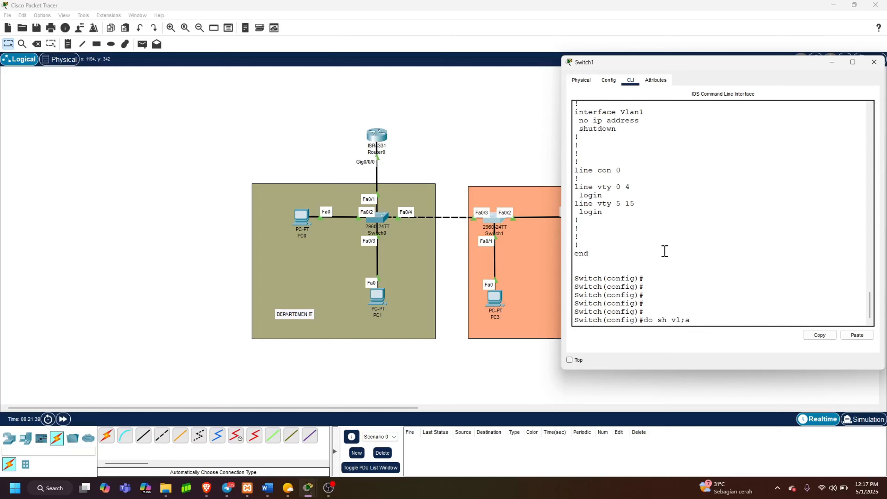
# - Display Switch1's VLAN table with do sh vlan, check the VLAN 20 entry and review the earlier console output
pyautogui.press('Return')
pyautogui.press('Return')
pyautogui.press('Return')
pyautogui.press('Return')
pyautogui.press('Return')
pyautogui.press('Return')
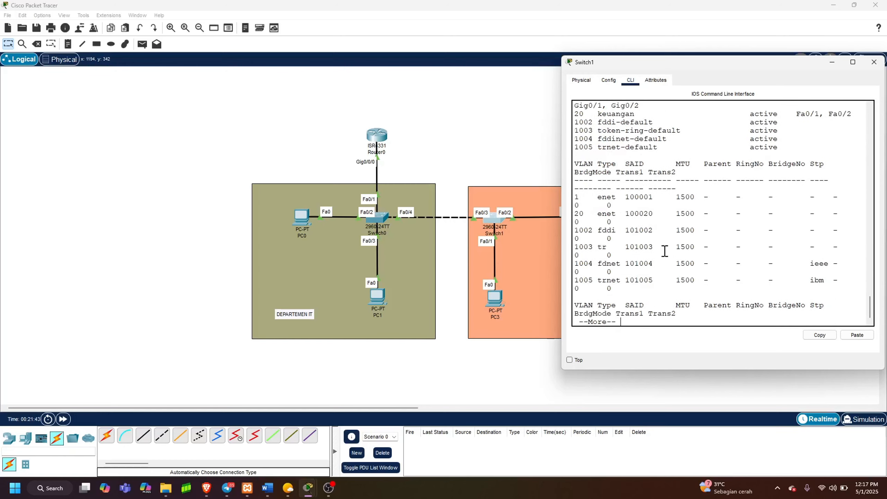
pyautogui.press('Return')
pyautogui.press('Return')
pyautogui.press('Return')
pyautogui.press('Return')
pyautogui.press('Return')
pyautogui.press('Return')
pyautogui.press('Return')
pyautogui.press('Return')
pyautogui.press('Return')
pyautogui.press('Return')
pyautogui.press('Return')
pyautogui.press('Return')
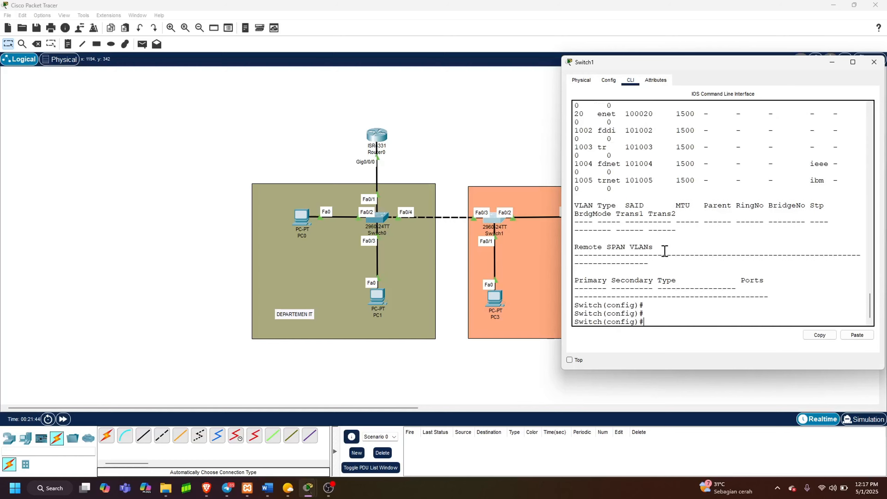
pyautogui.scroll(3, 665, 250)
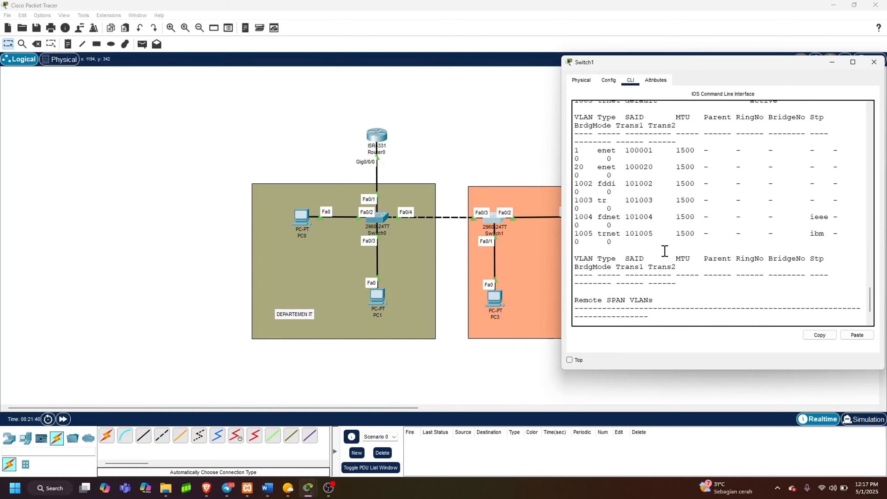
pyautogui.scroll(1, 664, 250)
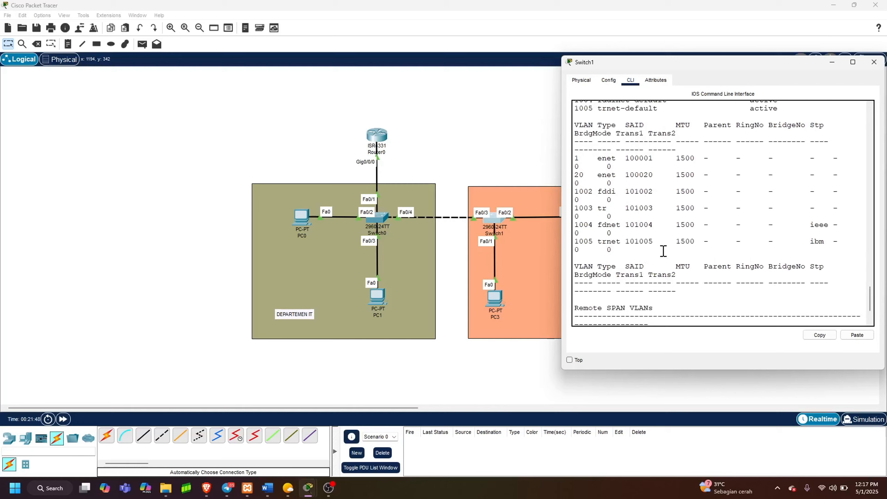
pyautogui.moveTo(654, 178); pyautogui.dragTo(579, 171)
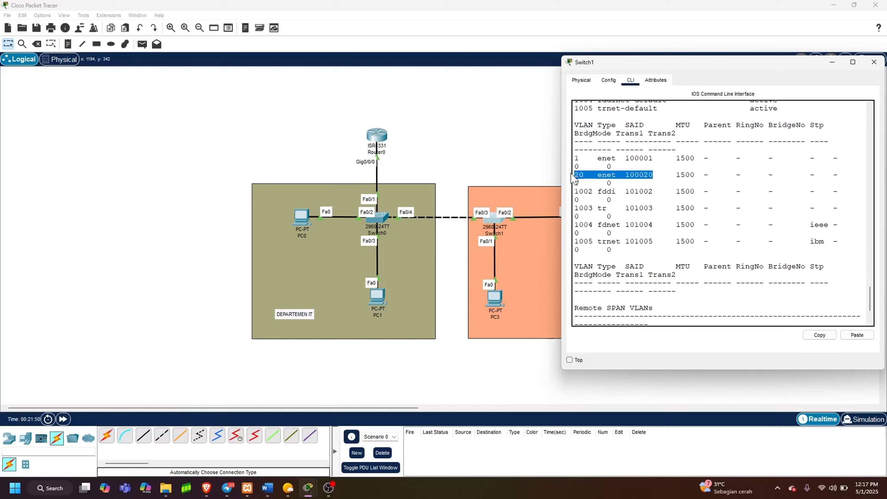
pyautogui.click(667, 187)
pyautogui.scroll(15, 669, 235)
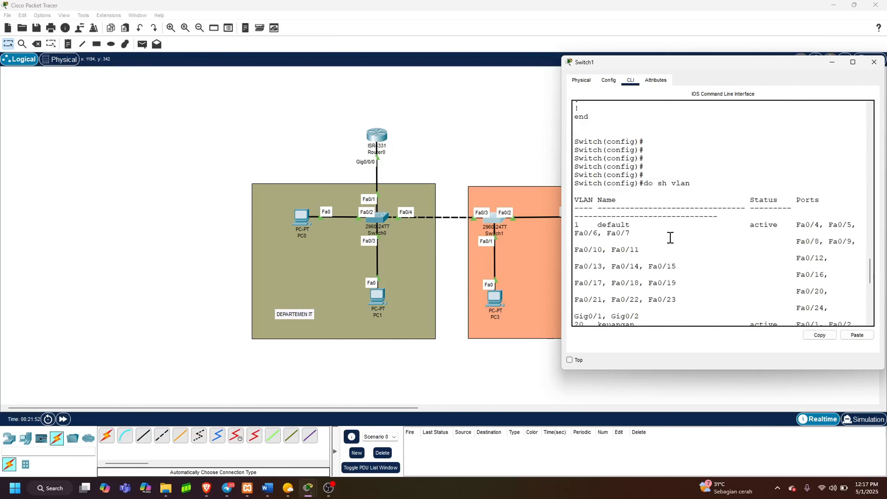
pyautogui.scroll(10, 700, 262)
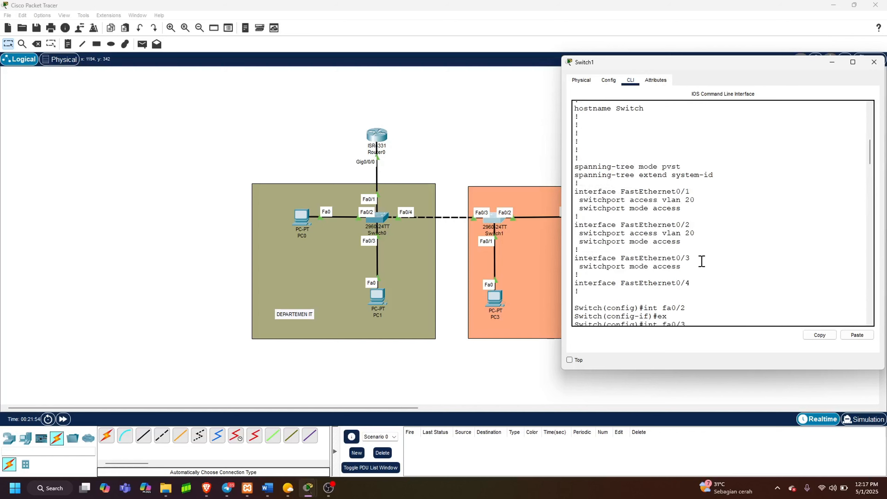
pyautogui.scroll(5, 702, 262)
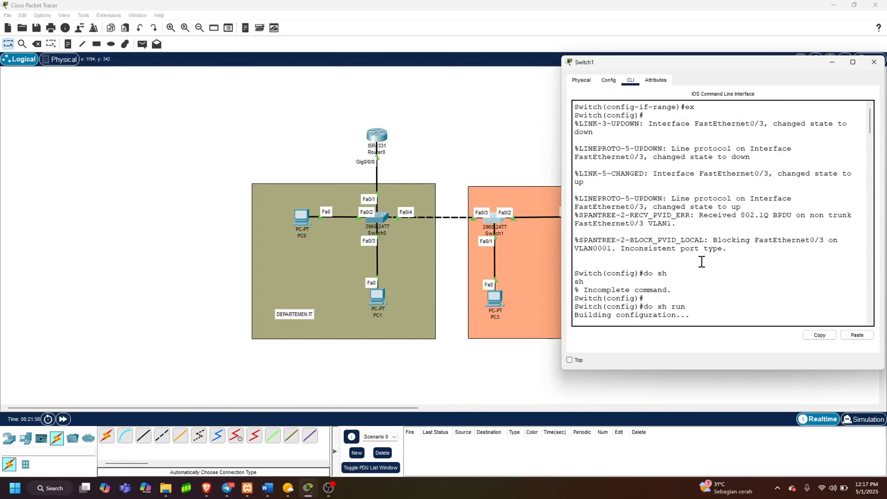
# - Name VLAN 20 keuangan on Switch1 and exit the VLAN configuration
pyautogui.scroll(-20, 701, 261)
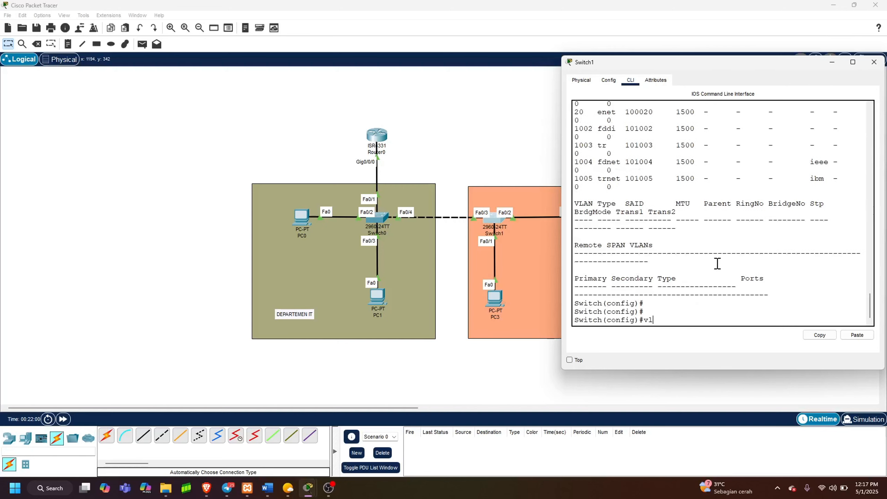
pyautogui.write('an 20')
pyautogui.press('Return')
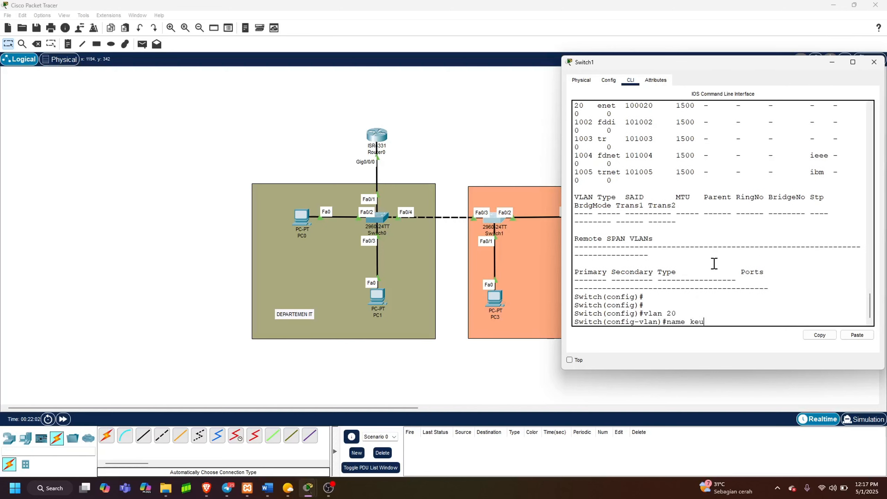
pyautogui.write('name keuangan')
pyautogui.press('Return')
pyautogui.press('Return')
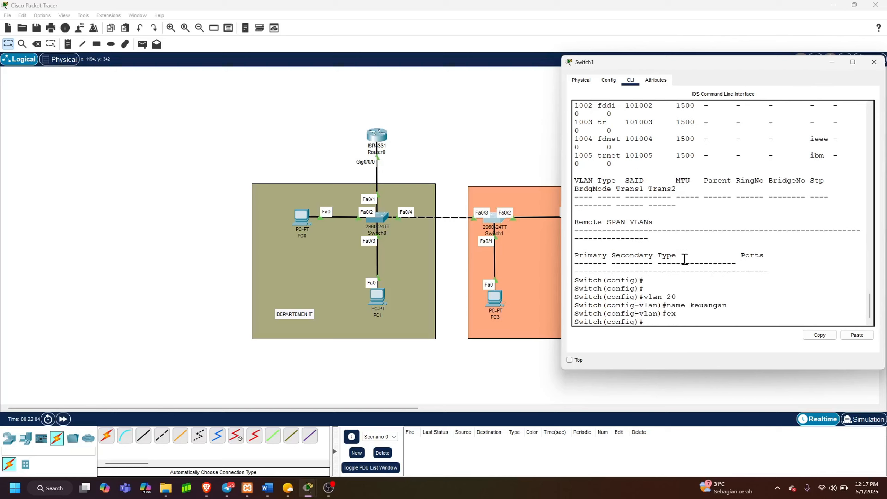
# - Check the DHCP-assigned IPv4 configurations of PC3 and PC2
pyautogui.click(500, 281)
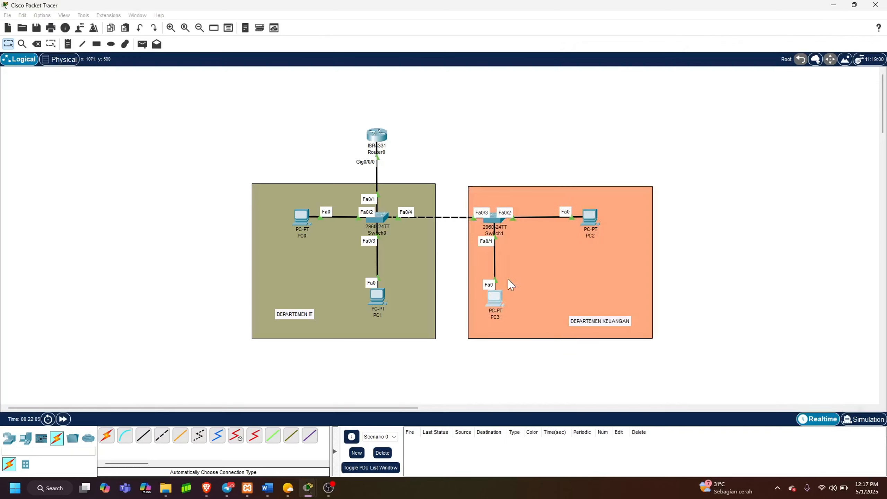
pyautogui.click(496, 304)
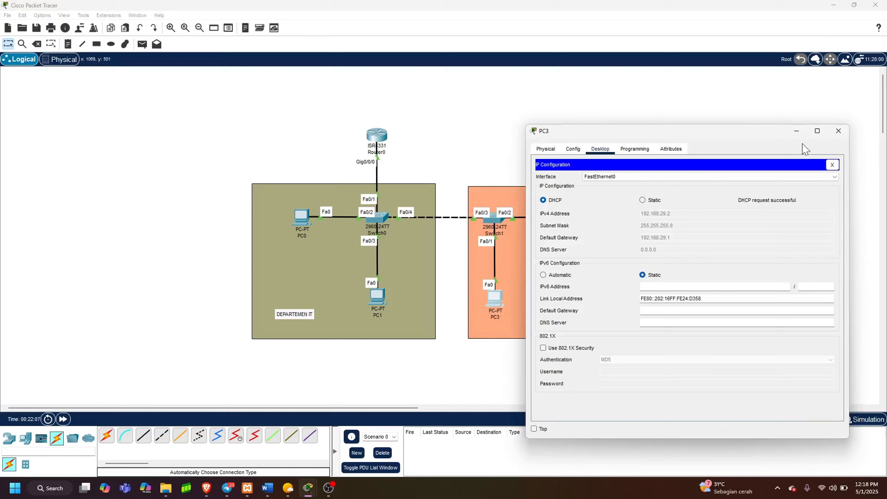
pyautogui.click(804, 124)
pyautogui.click(589, 220)
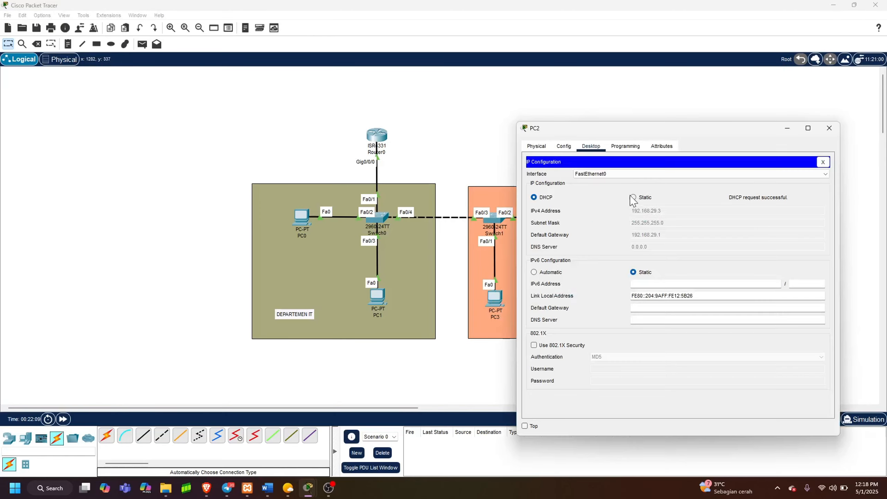
pyautogui.click(787, 128)
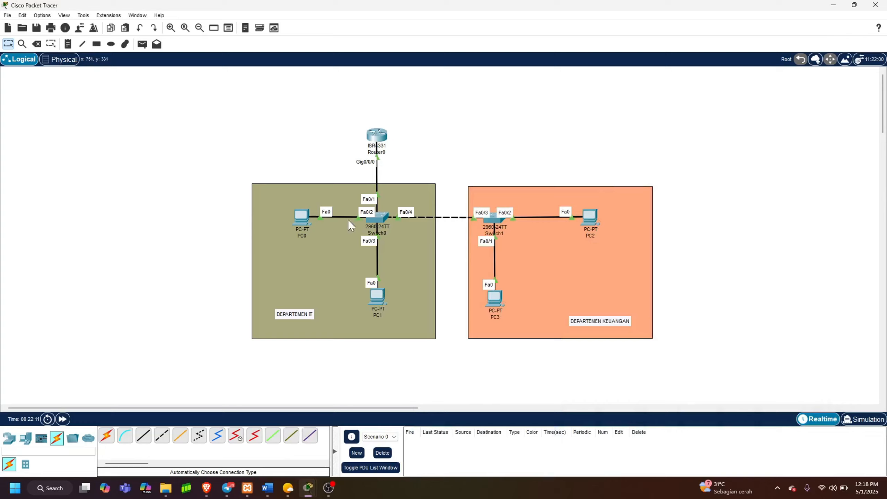
# - Test connectivity between the departments by sending two simple PDUs from PC1 to PC3
pyautogui.click(142, 44)
pyautogui.click(377, 296)
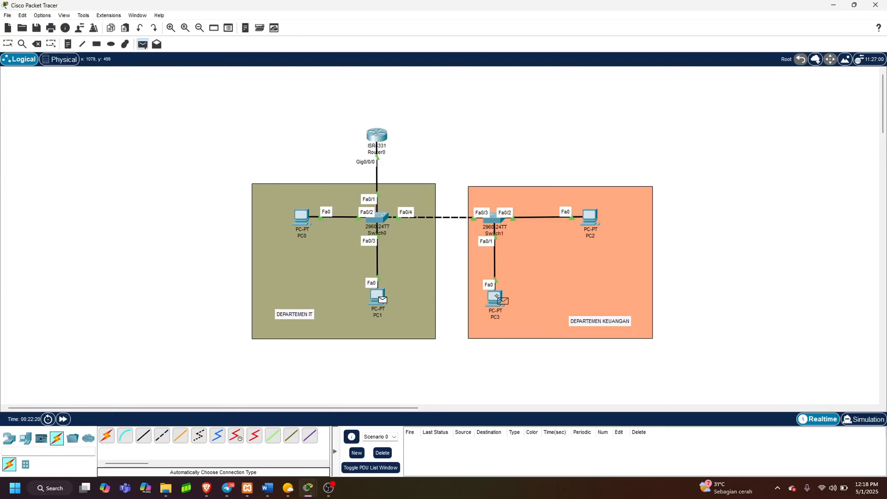
pyautogui.click(497, 297)
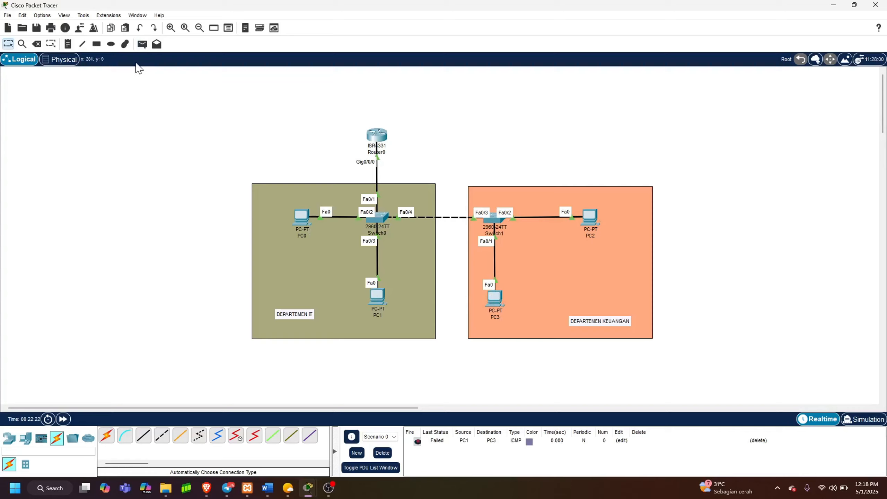
pyautogui.click(142, 44)
pyautogui.click(379, 297)
pyautogui.click(494, 300)
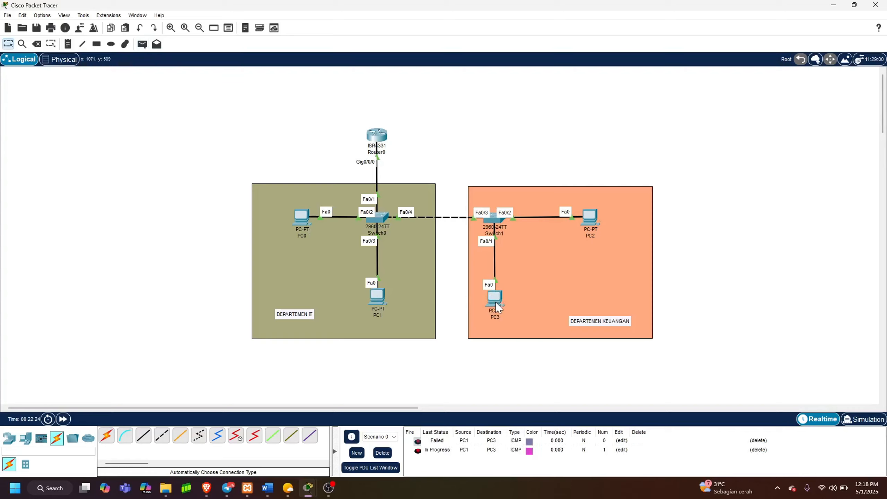
# - Send two simple PDUs from PC1 to PC2 to test inter-VLAN connectivity
pyautogui.click(142, 44)
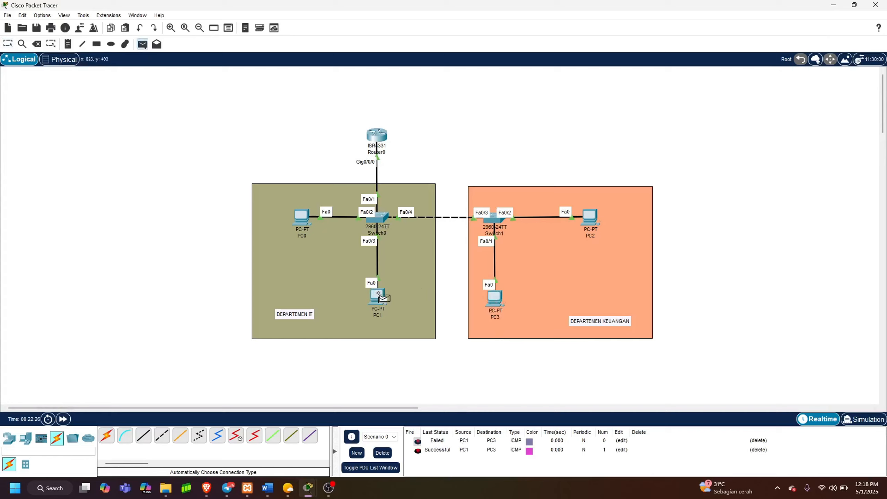
pyautogui.click(379, 296)
pyautogui.click(589, 220)
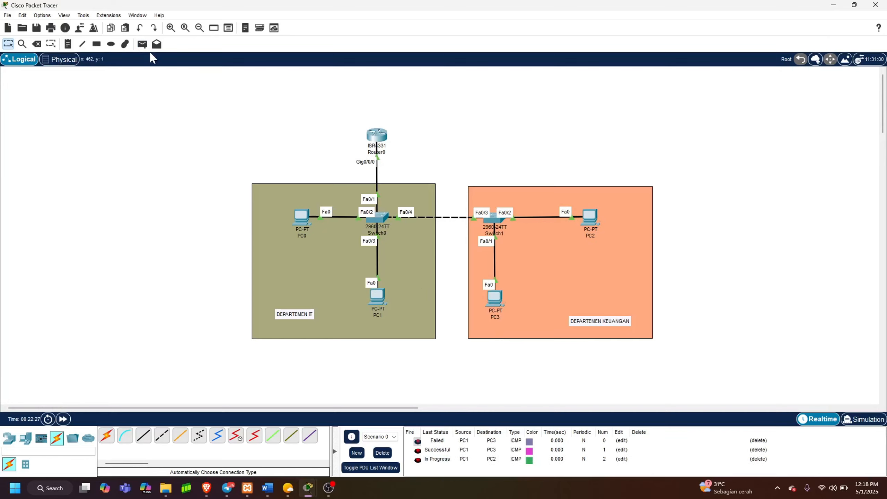
pyautogui.click(142, 44)
pyautogui.click(379, 298)
pyautogui.click(590, 220)
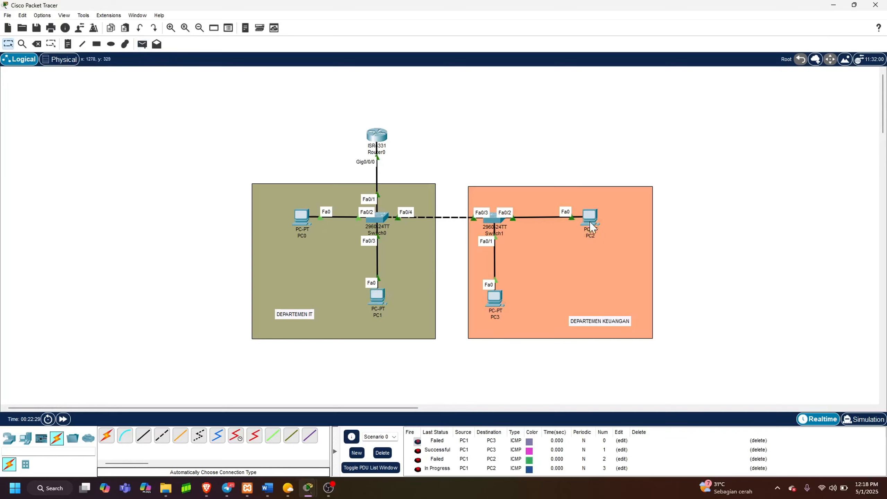
# - Test connectivity within each department with simple PDUs from PC0 to PC1 and from PC3 to PC2
pyautogui.click(142, 44)
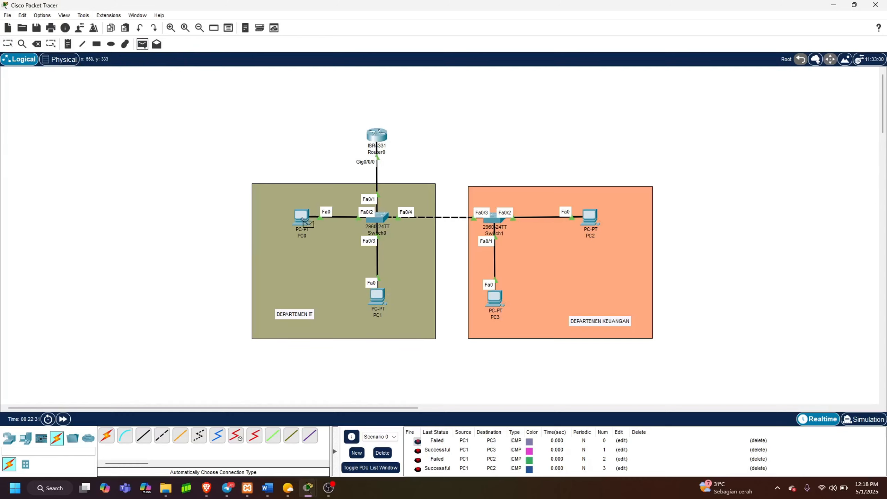
pyautogui.click(301, 217)
pyautogui.click(383, 294)
pyautogui.scroll(-1, 471, 446)
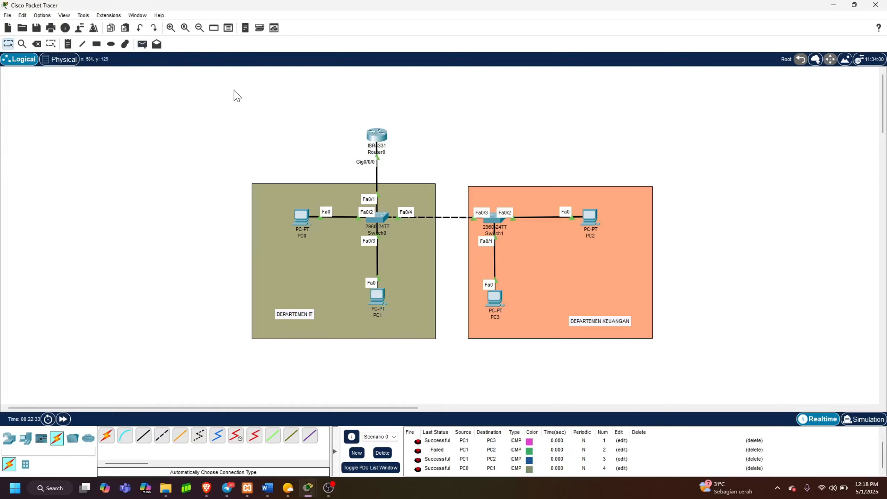
pyautogui.click(142, 44)
pyautogui.click(492, 301)
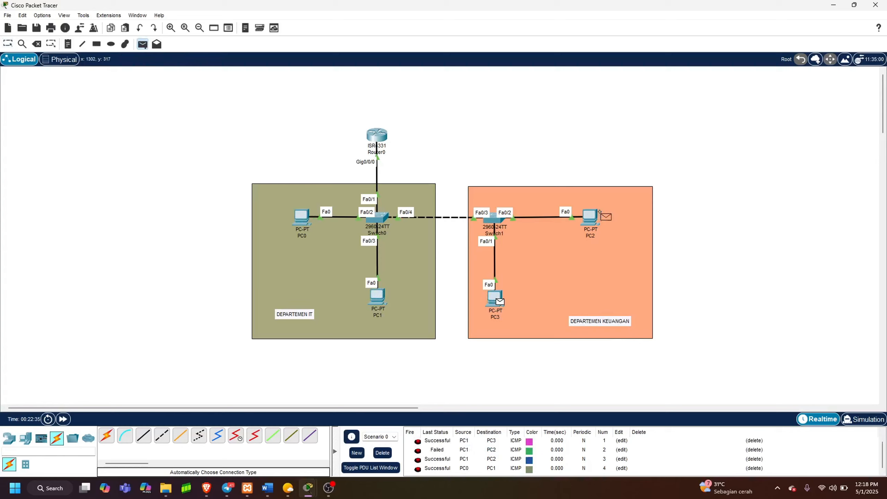
pyautogui.click(590, 217)
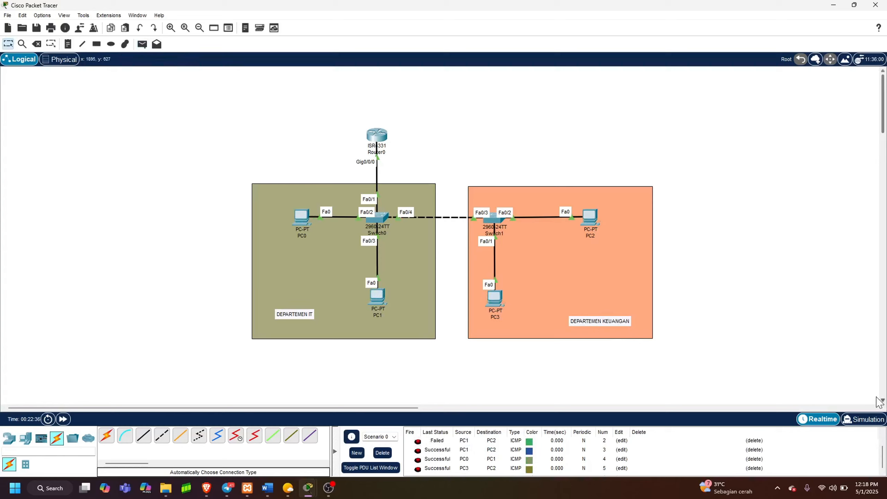
# - Delete the current scenario's PDUs and send a new simple PDU from PC1 to PC3
pyautogui.click(382, 452)
pyautogui.click(142, 43)
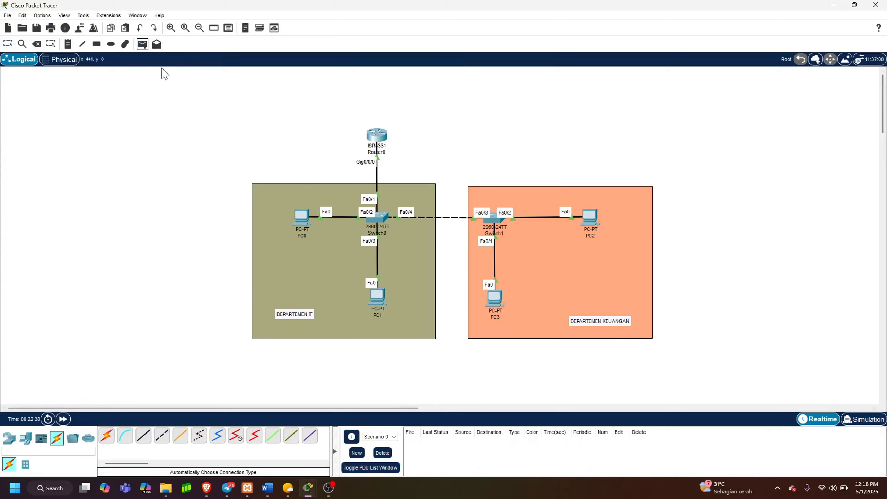
pyautogui.click(384, 298)
pyautogui.click(498, 303)
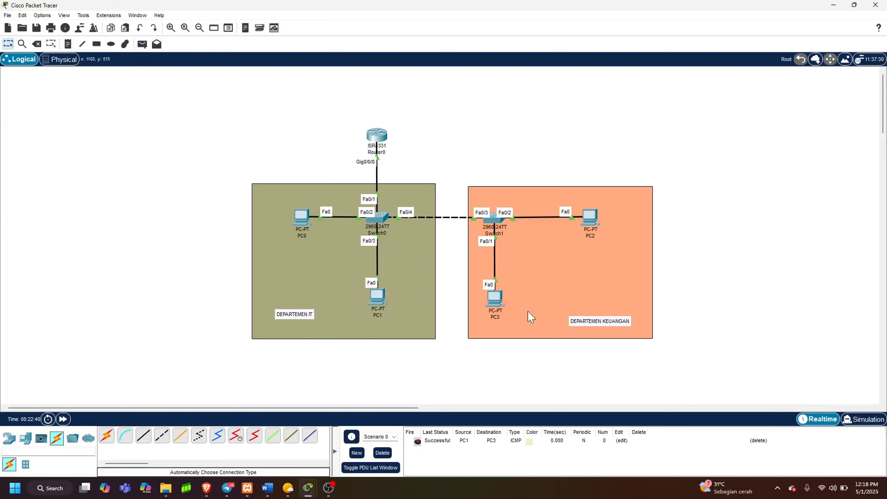
# - Play the PC1-to-PC3 PDU in Simulation mode to follow its path, and return to Realtime mode
pyautogui.click(863, 419)
pyautogui.click(824, 315)
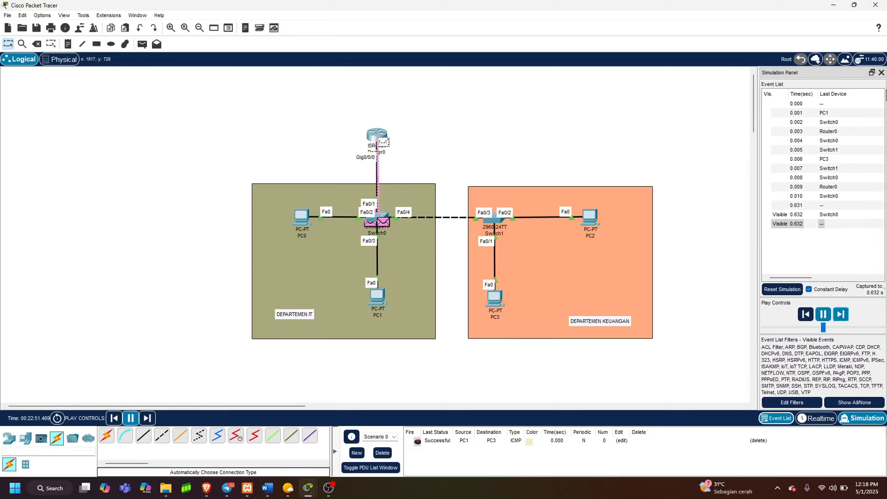
pyautogui.click(880, 73)
pyautogui.click(827, 420)
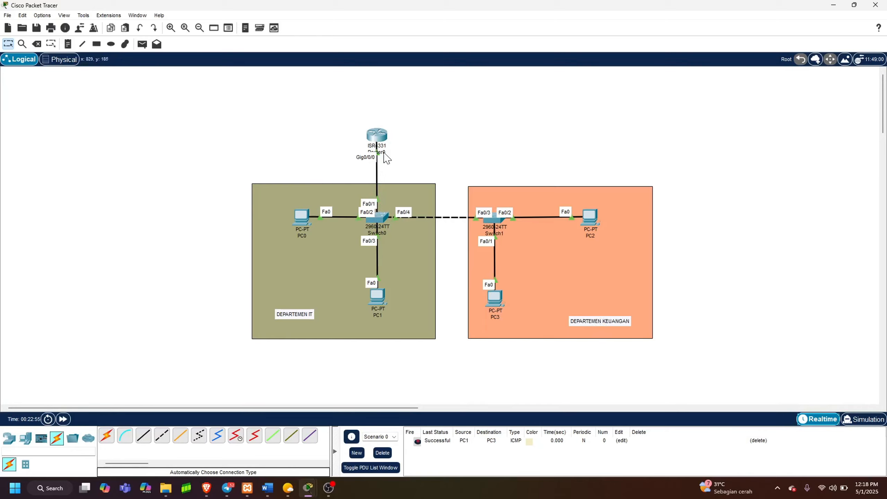
# - On Router0, add access-list 100 deny ip 192.168.3.0 0.0.0.255 192.168.29.0 0.0.0.255
pyautogui.click(370, 136)
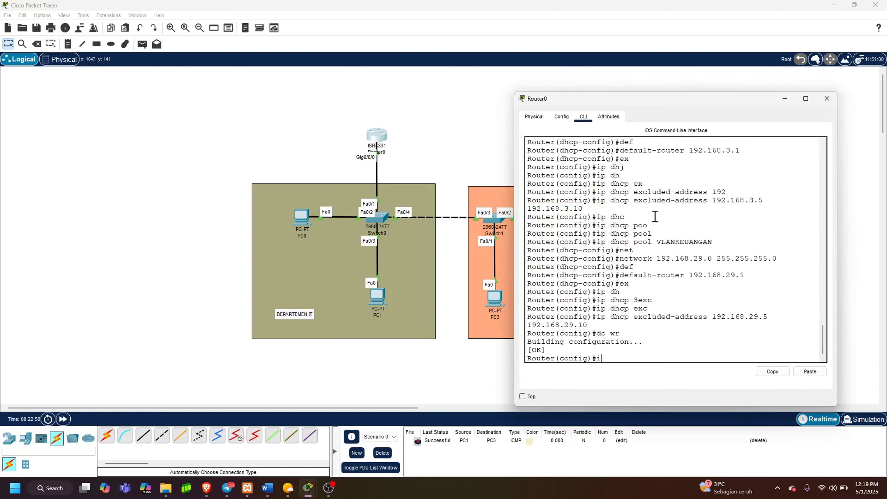
pyautogui.write('acc')
pyautogui.press('Tab')
pyautogui.write('d')
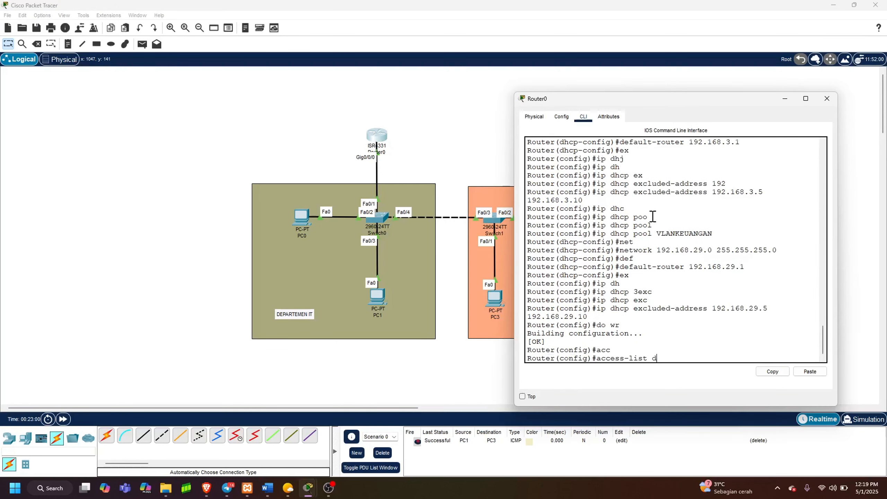
pyautogui.write('en')
pyautogui.press('Tab')
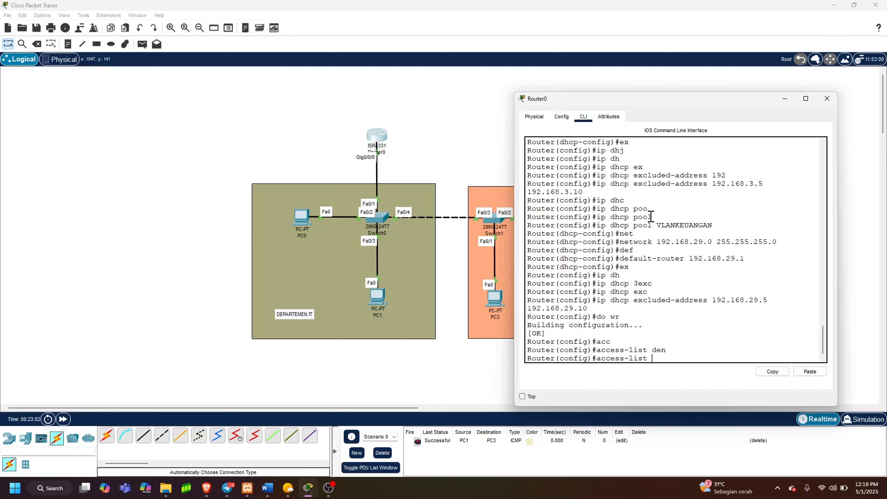
pyautogui.press('Tab')
pyautogui.write('d')
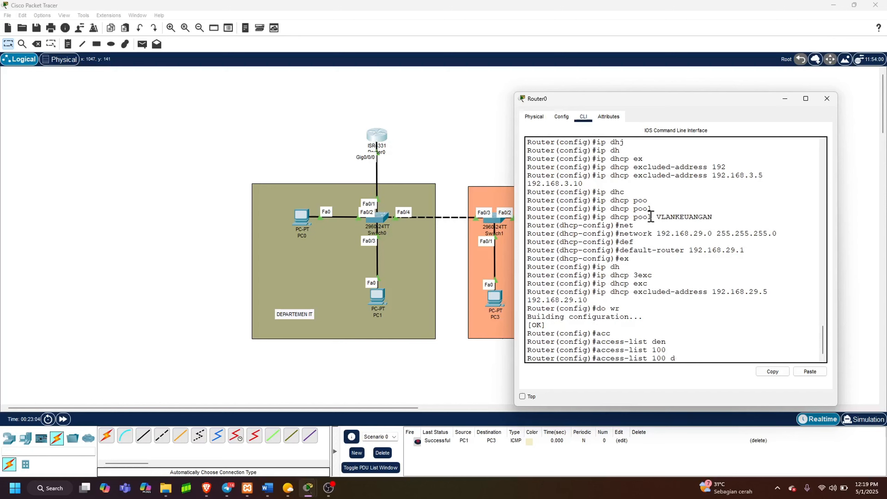
pyautogui.write('e')
pyautogui.press('Tab')
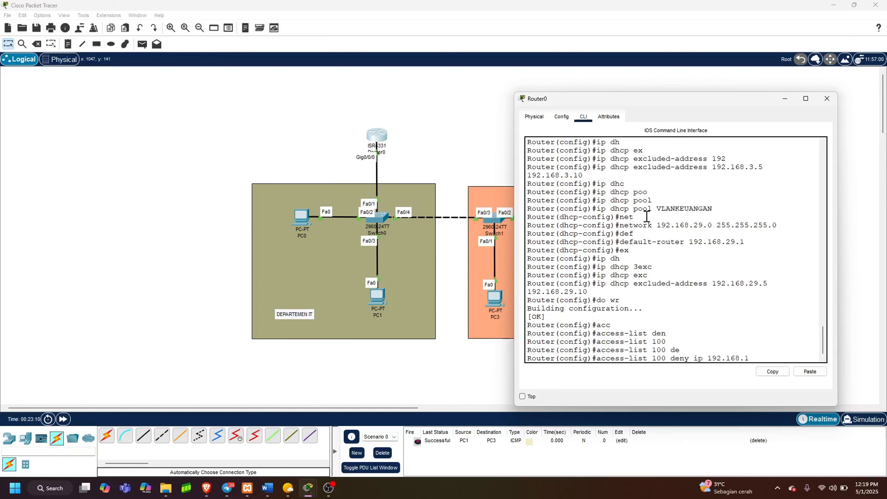
pyautogui.press('BackSpace')
pyautogui.write('3.0')
pyautogui.write('192')
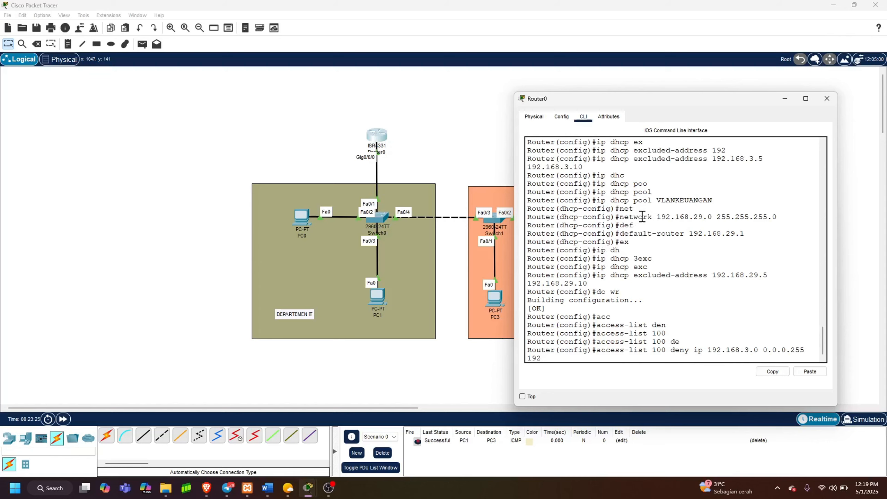
pyautogui.write('.168.20')
pyautogui.press('BackSpace')
pyautogui.press('BackSpace')
pyautogui.write('.0.0.255')
pyautogui.press('Return')
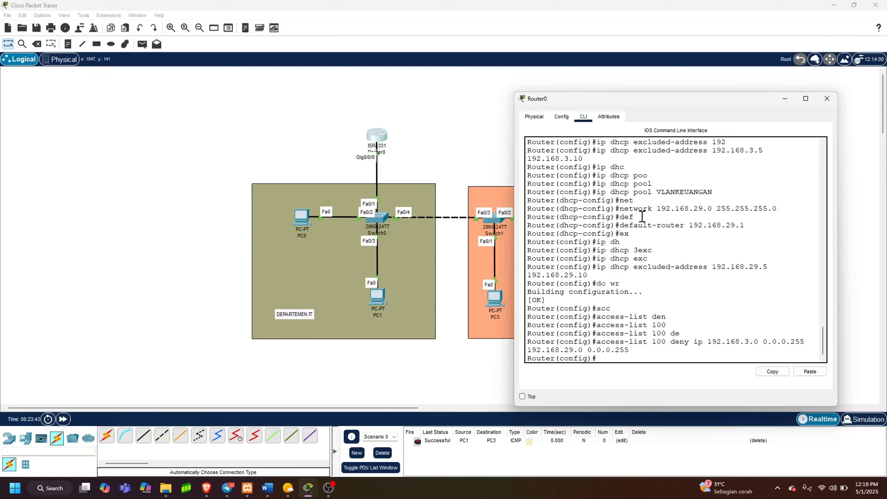
# - Try to enter Router0's VLAN 10 subinterface with int gigabitEthernet 0/0/0/.10
pyautogui.write('int fa')
pyautogui.press('BackSpace')
pyautogui.press('BackSpace')
pyautogui.write('gi')
pyautogui.press('Tab')
pyautogui.write('0/0')
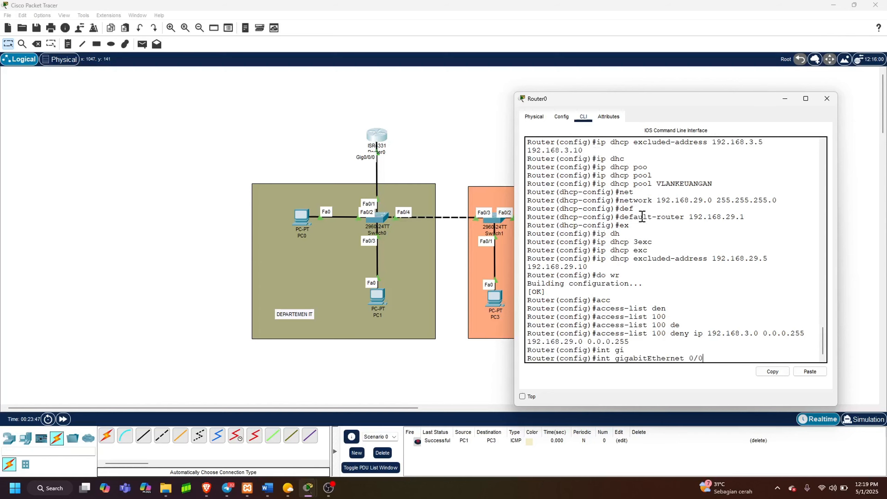
pyautogui.write('/0/.10')
pyautogui.press('Return')
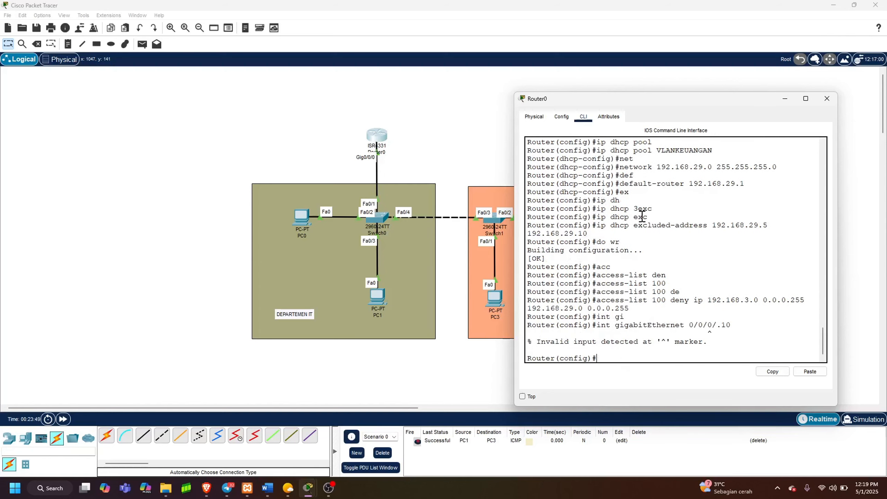
# - Retry the subinterface command without the space, as int gigabitEthernet0/0/0/.10
pyautogui.press('Up')
pyautogui.press('Left')
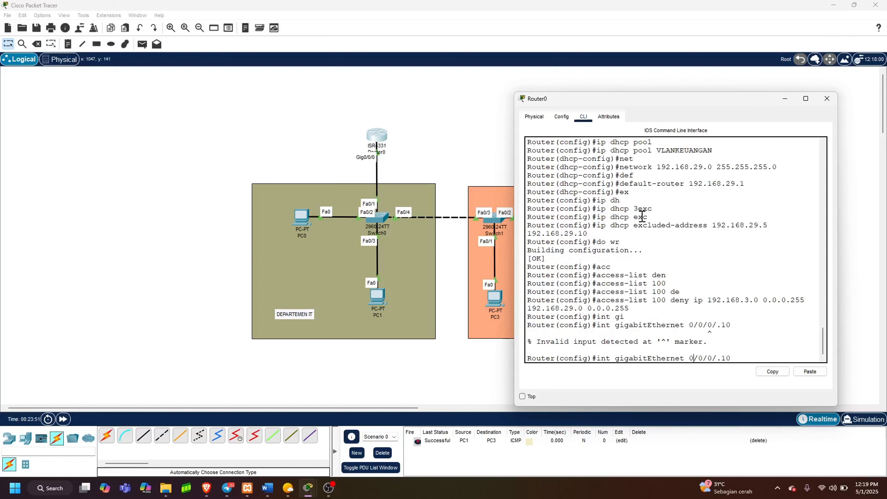
pyautogui.press('Left')
pyautogui.press('Left')
pyautogui.press('Left')
pyautogui.press('Left')
pyautogui.press('Left')
pyautogui.press('Left')
pyautogui.press('Left')
pyautogui.press('Left')
pyautogui.press('BackSpace')
pyautogui.press('Return')
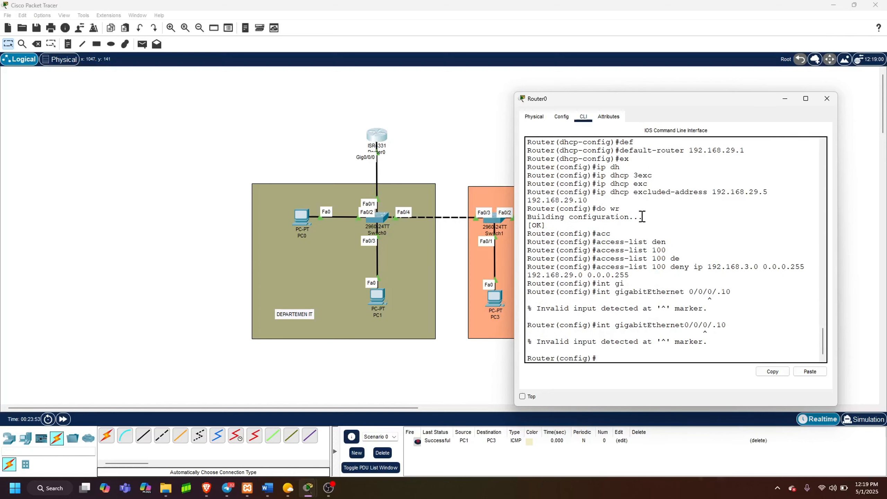
pyautogui.press('Up')
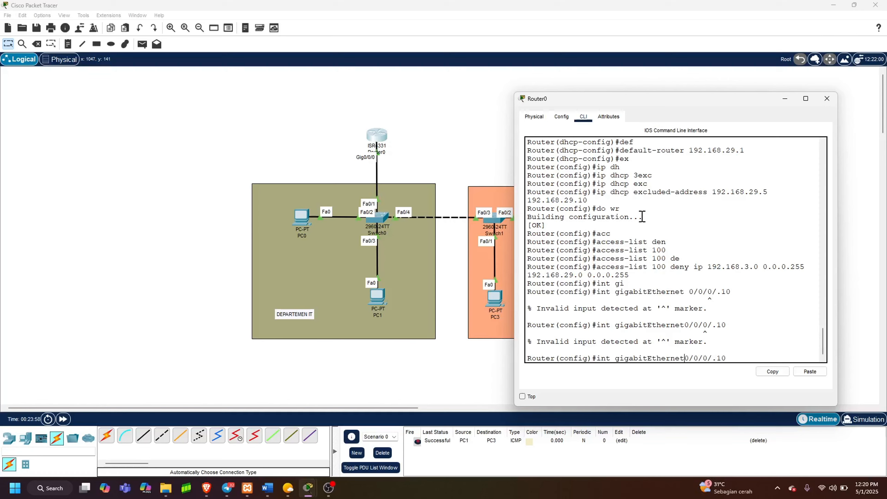
pyautogui.press('Up')
pyautogui.press('Up')
pyautogui.press('Up')
pyautogui.press('Up')
pyautogui.press('Up')
pyautogui.press('Up')
pyautogui.press('Up')
pyautogui.press('Up')
pyautogui.press('Up')
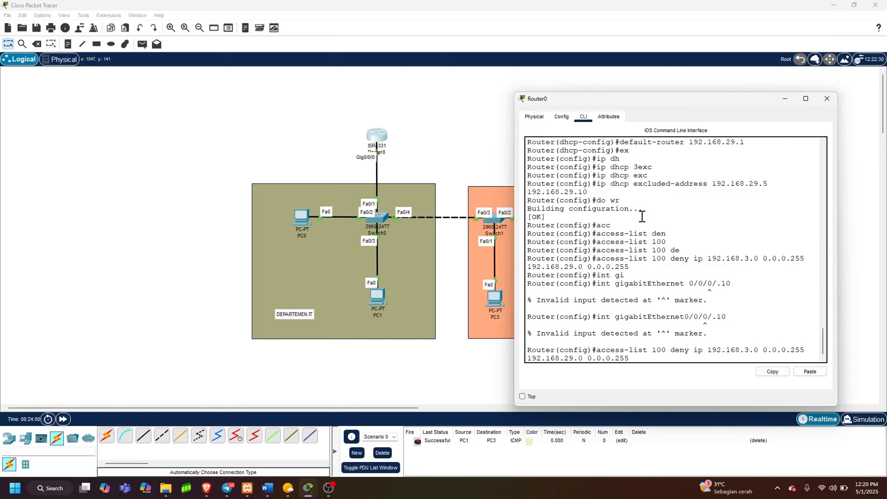
pyautogui.press('Up')
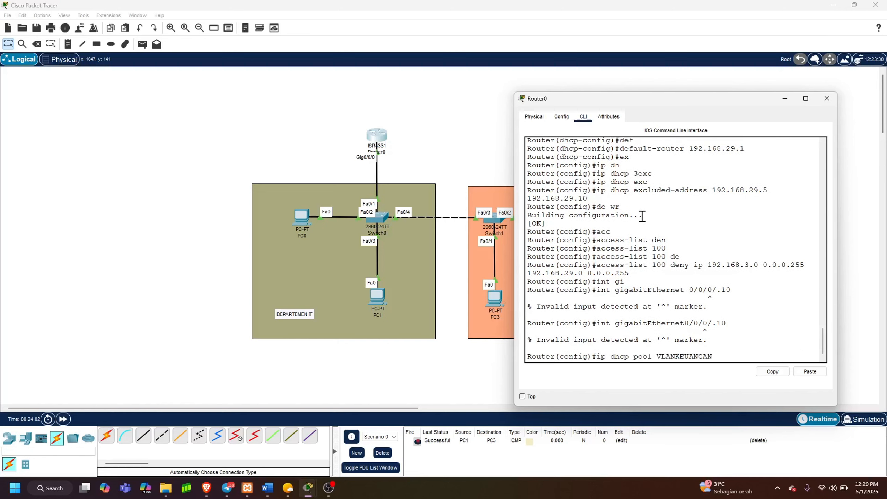
pyautogui.press('Up')
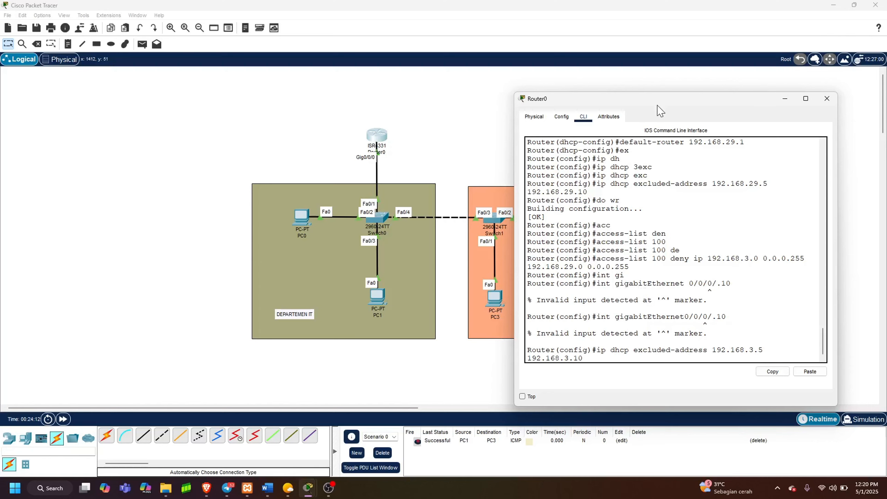
pyautogui.moveTo(660, 99); pyautogui.dragTo(582, 93)
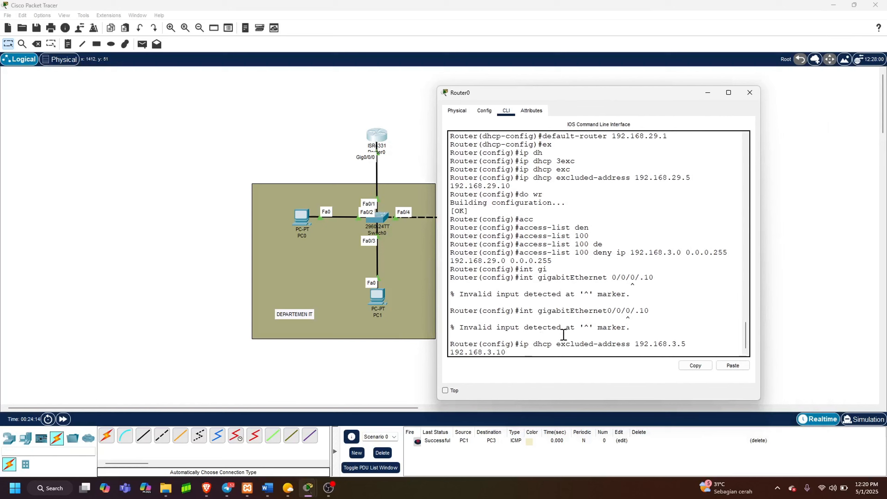
pyautogui.press('Num_Lock')
pyautogui.press('BackSpace')
pyautogui.press('BackSpace')
pyautogui.press('BackSpace')
pyautogui.press('BackSpace')
pyautogui.press('BackSpace')
pyautogui.press('BackSpace')
pyautogui.press('BackSpace')
pyautogui.press('BackSpace')
pyautogui.press('BackSpace')
pyautogui.press('BackSpace')
pyautogui.press('BackSpace')
pyautogui.press('BackSpace')
pyautogui.press('BackSpace')
pyautogui.press('BackSpace')
pyautogui.press('BackSpace')
pyautogui.press('BackSpace')
pyautogui.press('BackSpace')
pyautogui.press('BackSpace')
pyautogui.press('BackSpace')
pyautogui.press('BackSpace')
pyautogui.press('BackSpace')
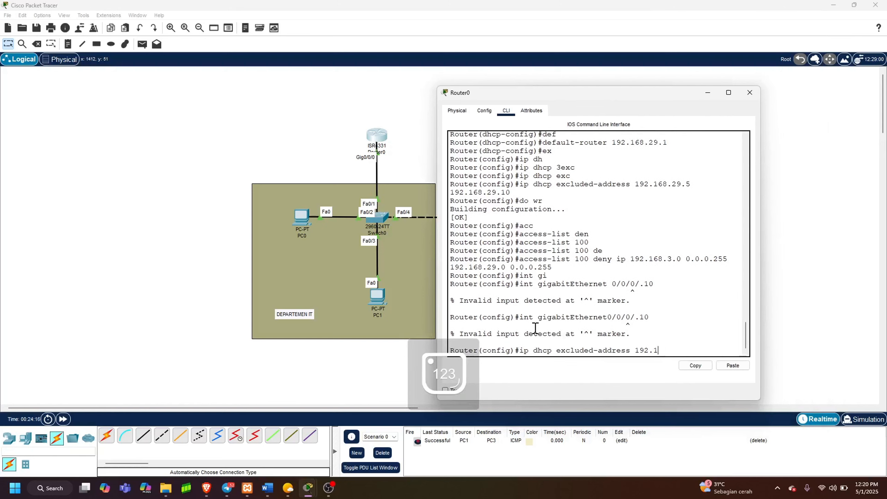
# - Enter Router0's VLAN 10 subinterface with interface gigabitEthernet 0/0/0.10
pyautogui.write('in')
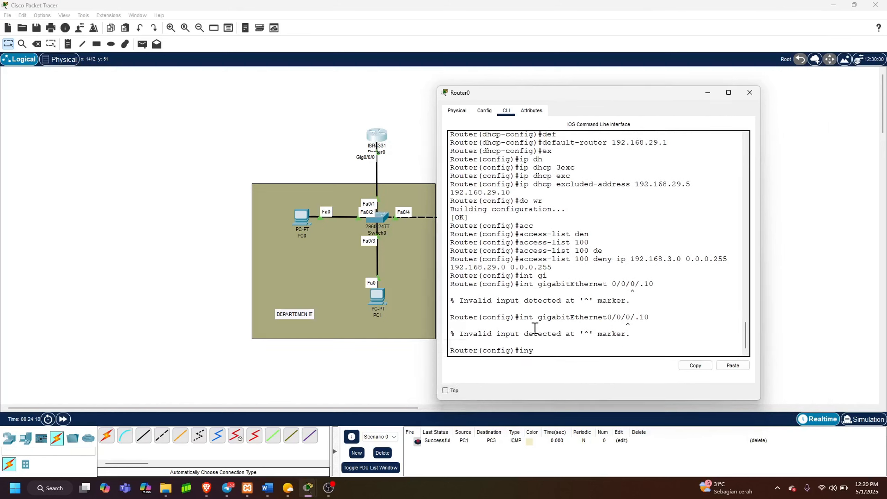
pyautogui.press('Tab')
pyautogui.write('gig')
pyautogui.press('Tab')
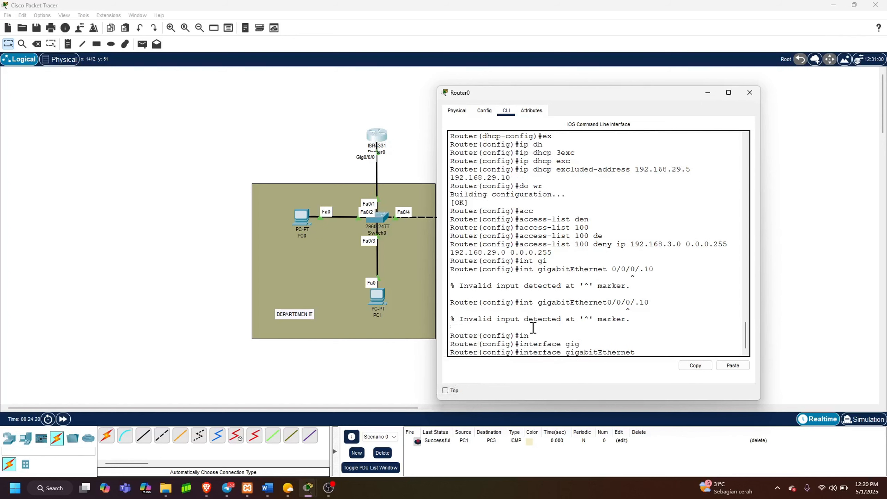
pyautogui.write('0/0/0.10')
pyautogui.press('Return')
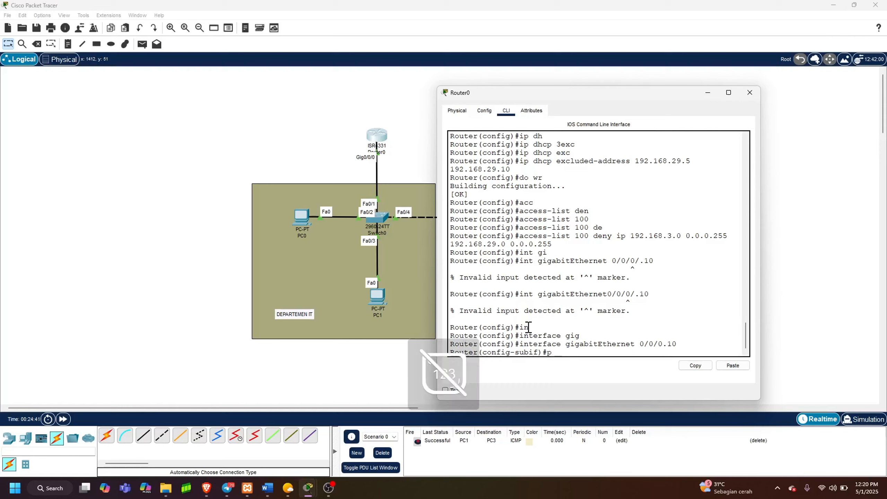
# - Apply access list 100 to the VLAN 10 subinterface with ip access-group 100 out
pyautogui.press('BackSpace')
pyautogui.write('ip acc')
pyautogui.press('Tab')
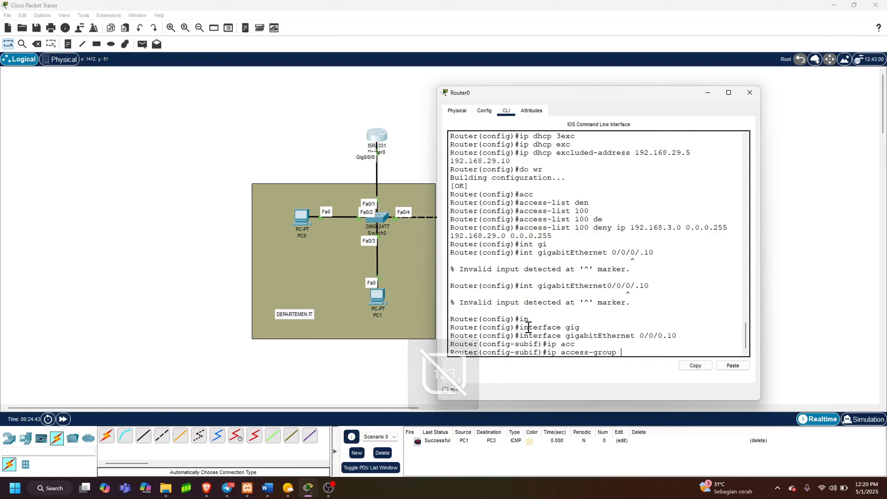
pyautogui.write('100')
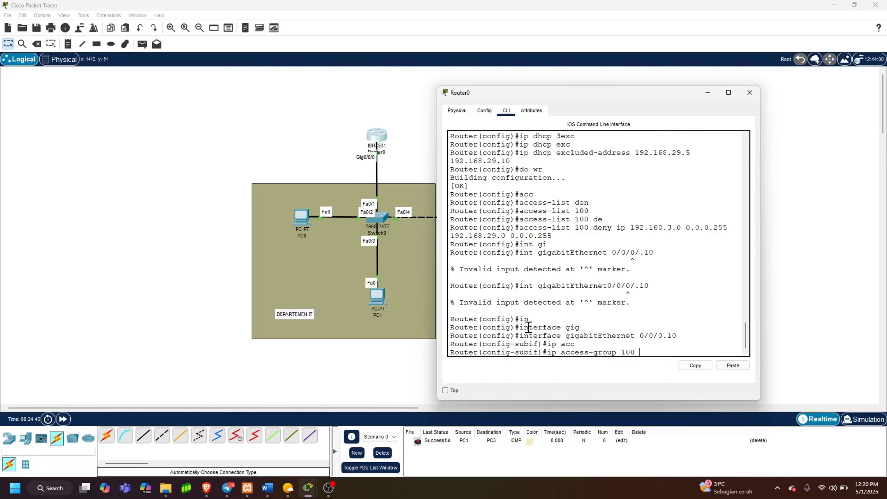
pyautogui.write(' out')
pyautogui.press('Return')
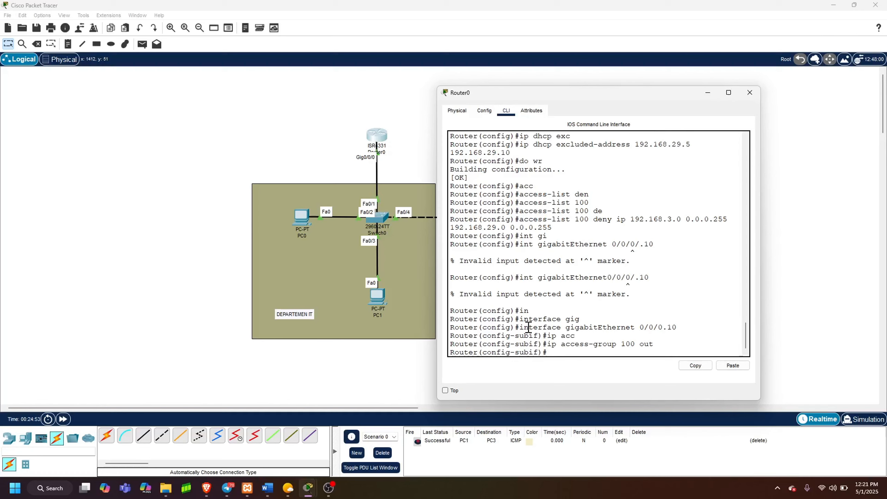
# - Exit the VLAN 10 subinterface and enter interface gigabitEthernet 0/0/0.20
pyautogui.write('ex')
pyautogui.press('Return')
pyautogui.press('Up')
pyautogui.press('Up')
pyautogui.press('Up')
pyautogui.press('Up')
pyautogui.press('Up')
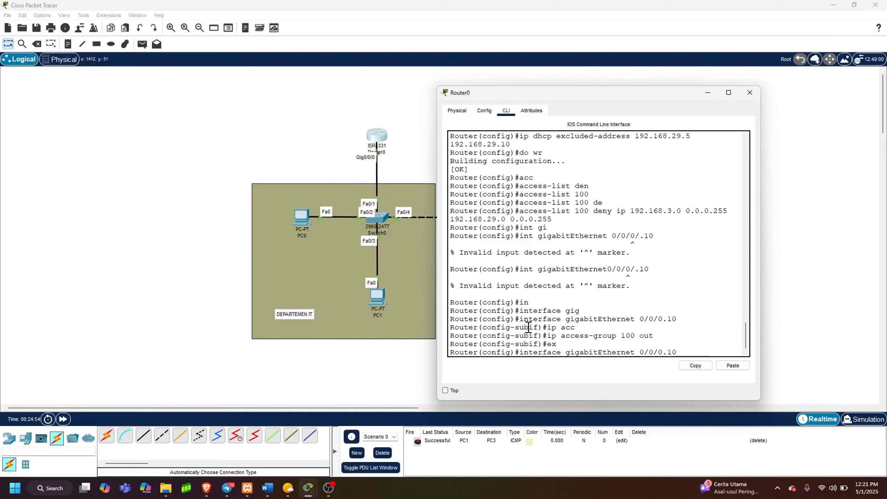
pyautogui.press('BackSpace')
pyautogui.press('BackSpace')
pyautogui.write('20')
pyautogui.press('Return')
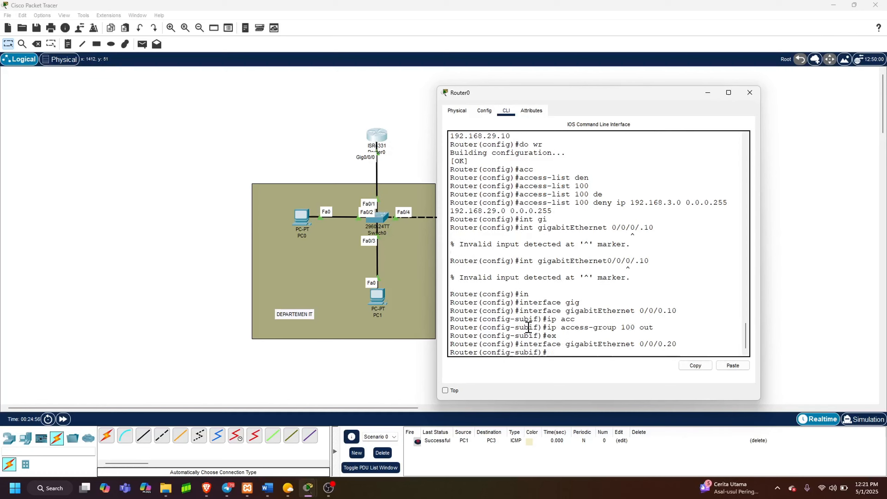
# - Set ip access-group 110 out on the VLAN 20 subinterface and return to global configuration mode
pyautogui.write('ip acc')
pyautogui.press('Tab')
pyautogui.write('11')
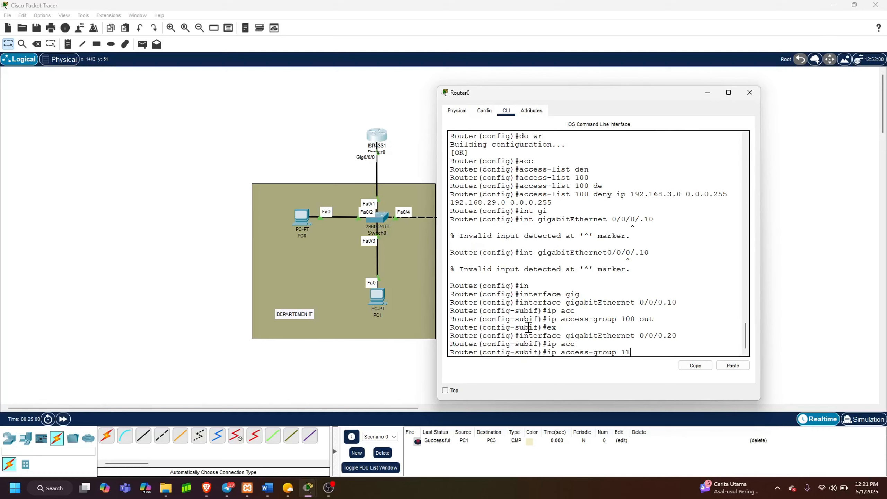
pyautogui.write('0 ou')
pyautogui.press('Tab')
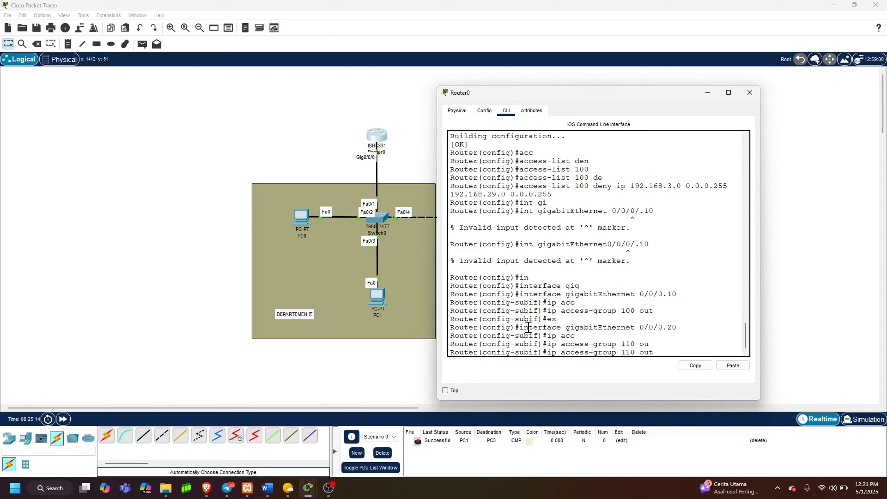
pyautogui.press('Return')
pyautogui.write('ex')
pyautogui.press('Return')
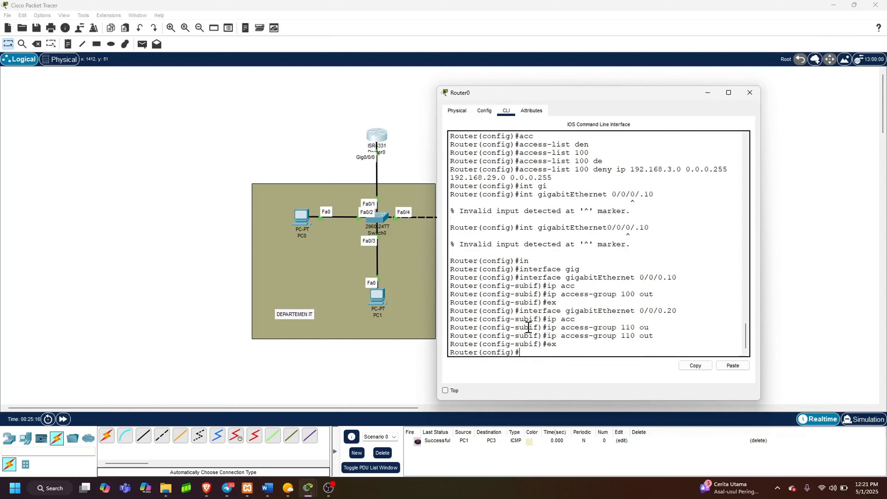
# - Clear the old PDU scenario and test inter-VLAN traffic with simple PDUs from PC0 to PC3 and from PC1 to PC3
pyautogui.click(406, 376)
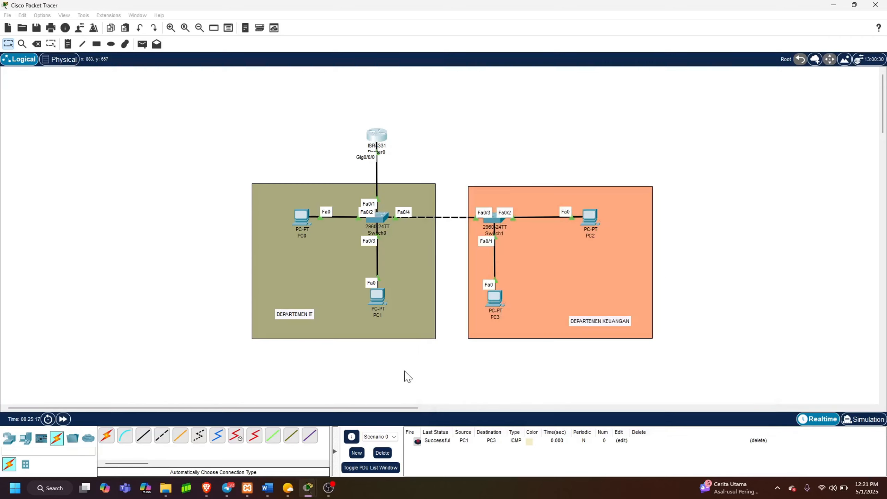
pyautogui.click(382, 452)
pyautogui.press('p')
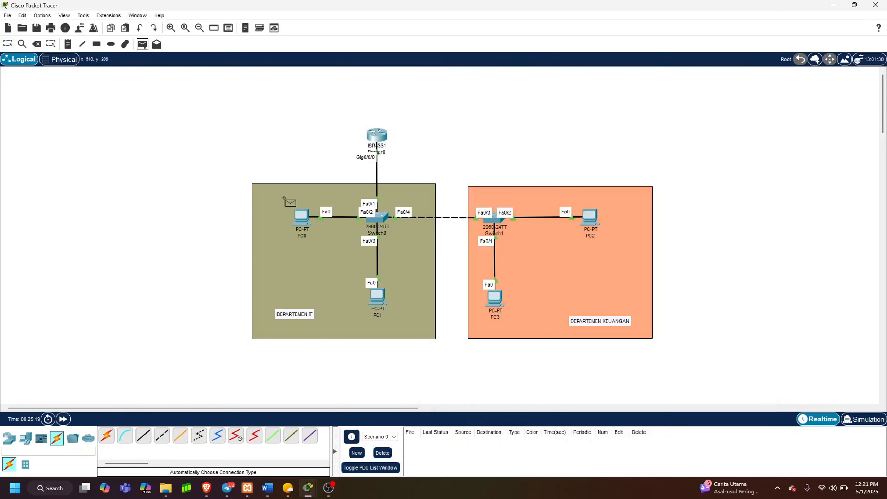
pyautogui.click(296, 218)
pyautogui.click(497, 298)
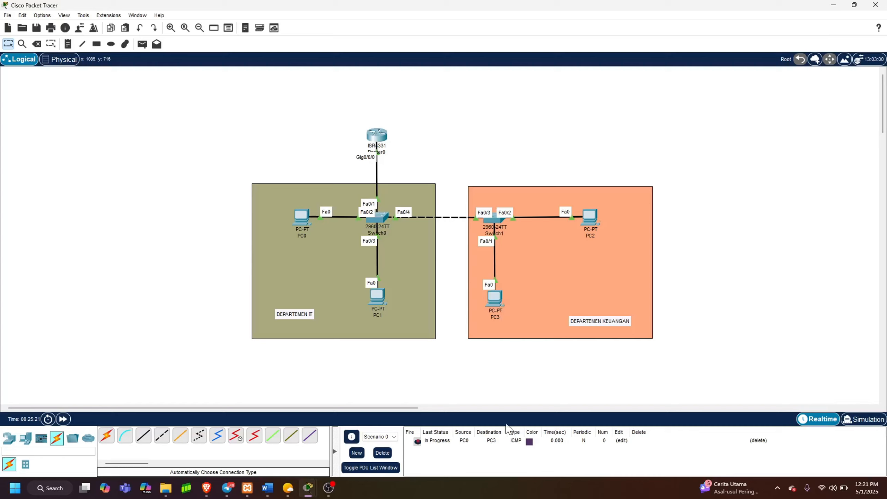
pyautogui.click(142, 43)
pyautogui.click(377, 298)
pyautogui.click(495, 301)
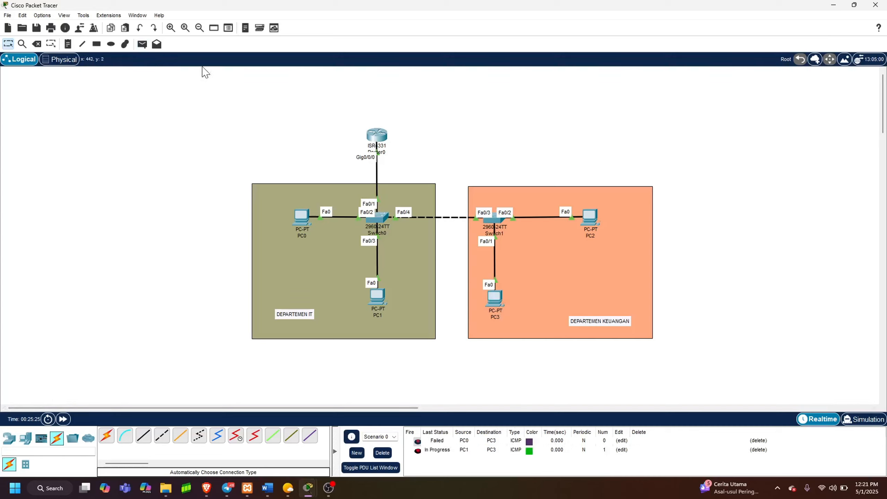
# - Test traffic within each department with simple PDUs from PC0 to PC1 and from PC3 to PC2
pyautogui.click(141, 44)
pyautogui.click(300, 221)
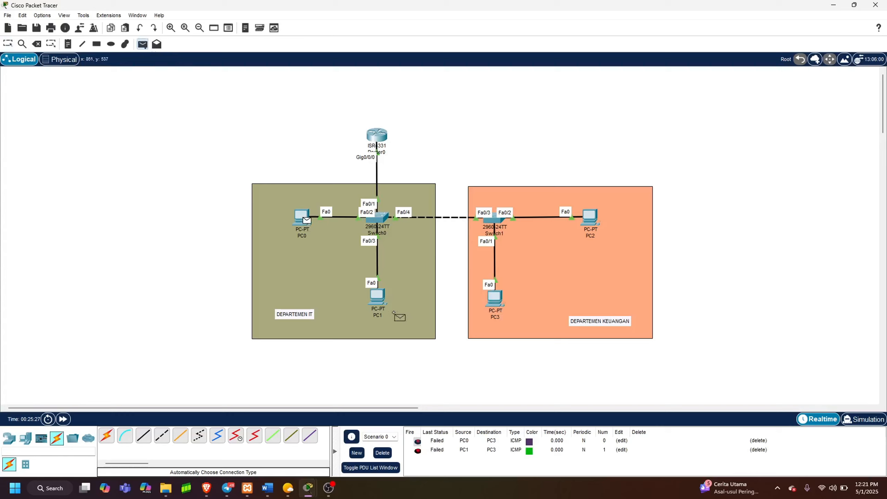
pyautogui.click(377, 297)
pyautogui.click(141, 44)
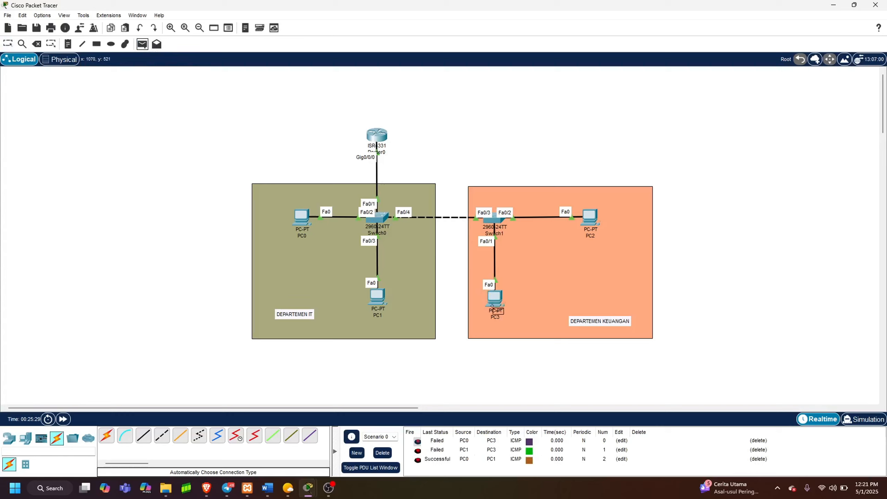
pyautogui.click(495, 298)
pyautogui.click(589, 219)
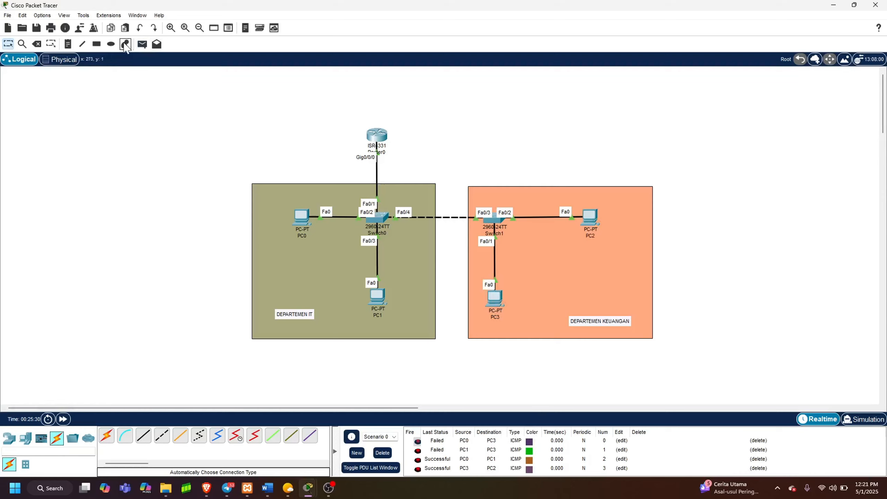
# - Delete the current scenario's test PDUs
pyautogui.click(142, 43)
pyautogui.click(301, 219)
pyautogui.click(382, 452)
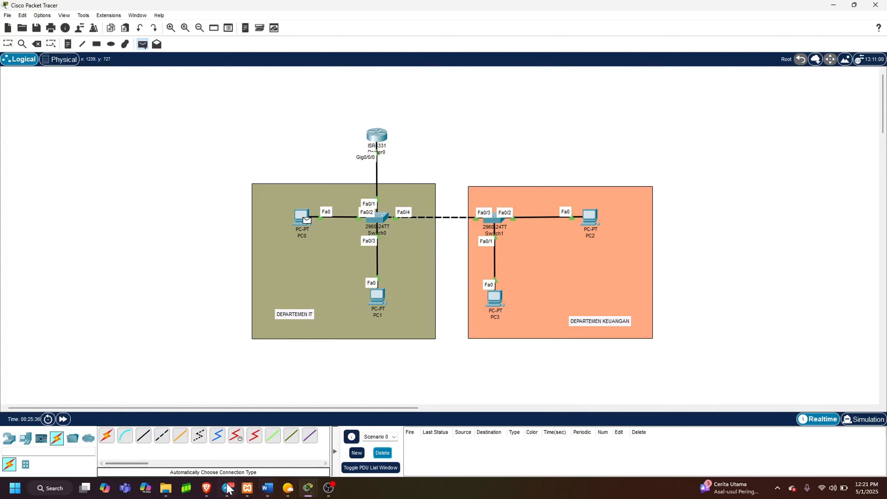
# - Switch to the project brief in Google Docs, review its connectivity-test requirements, and return to Packet Tracer
pyautogui.click(206, 488)
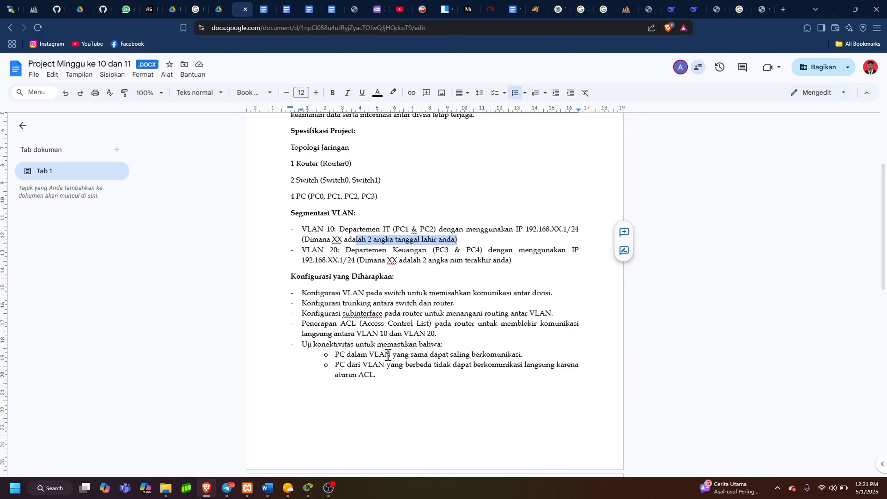
pyautogui.scroll(-5, 388, 356)
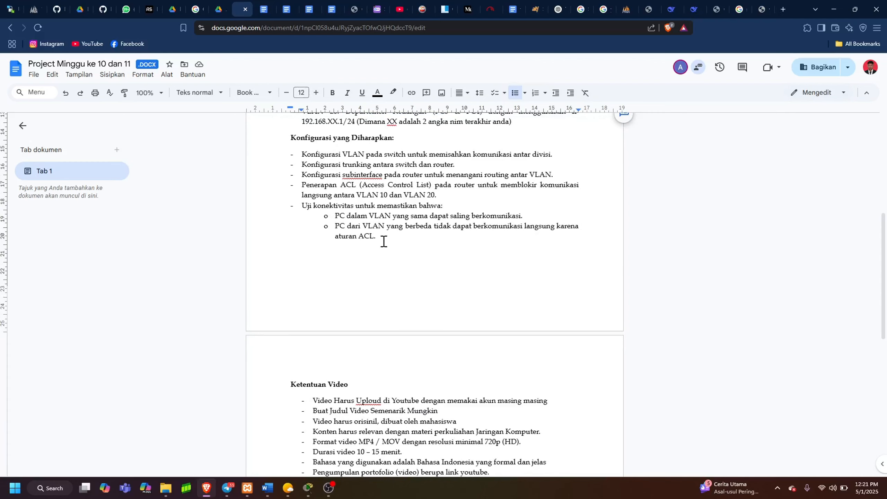
pyautogui.click(837, 9)
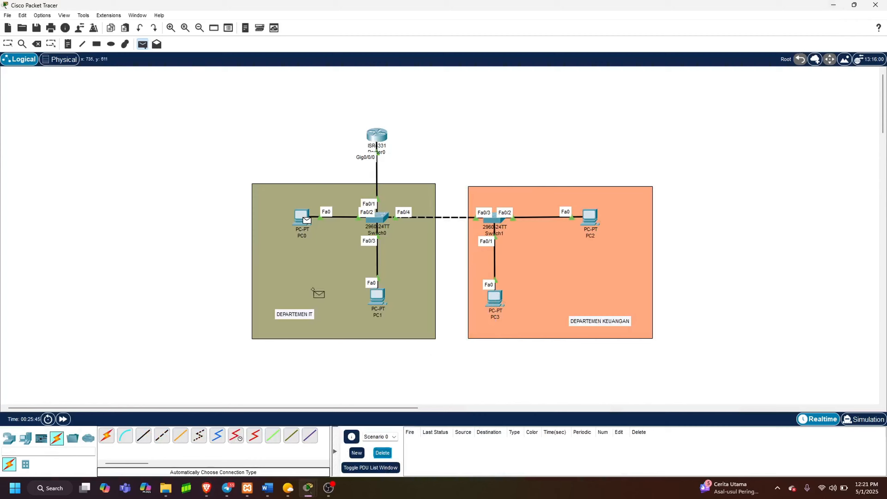
# - Send a simple PDU from PC0 to PC1
pyautogui.click(144, 47)
pyautogui.click(301, 216)
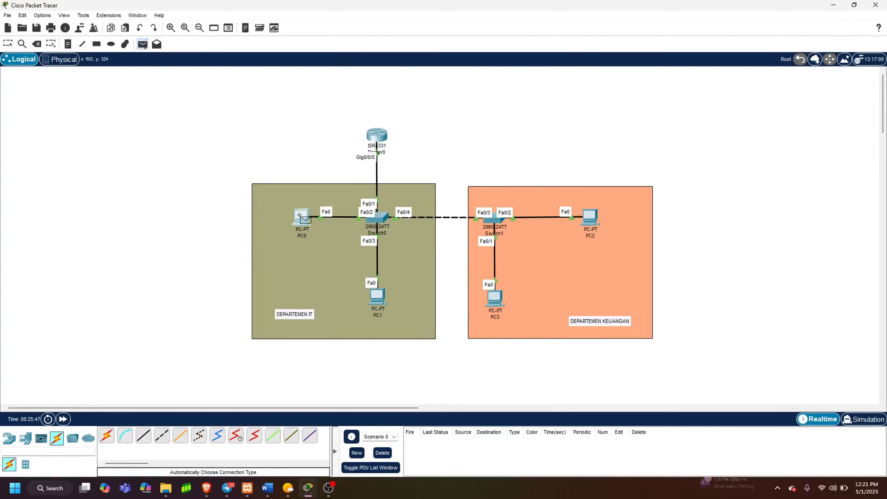
pyautogui.click(379, 297)
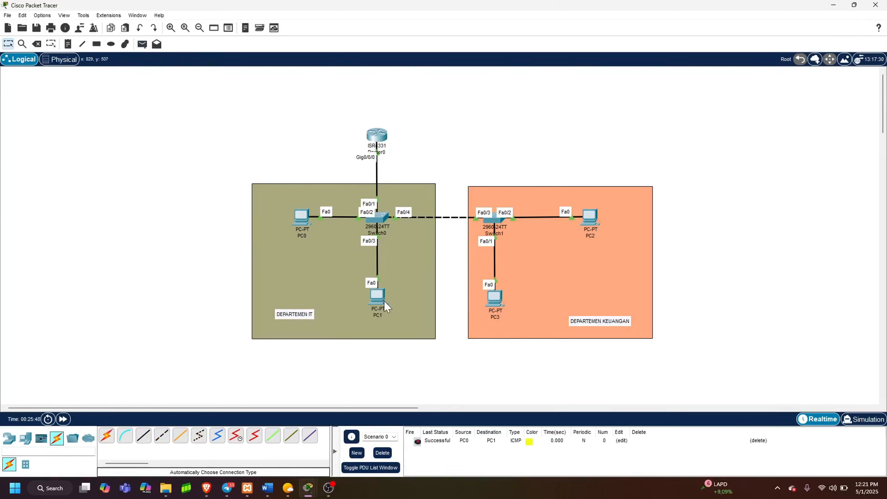
# - In Simulation mode, exclude every IPv4 event filter except ICMP and play the PC0-to-PC1 PDU
pyautogui.click(862, 419)
pyautogui.click(807, 406)
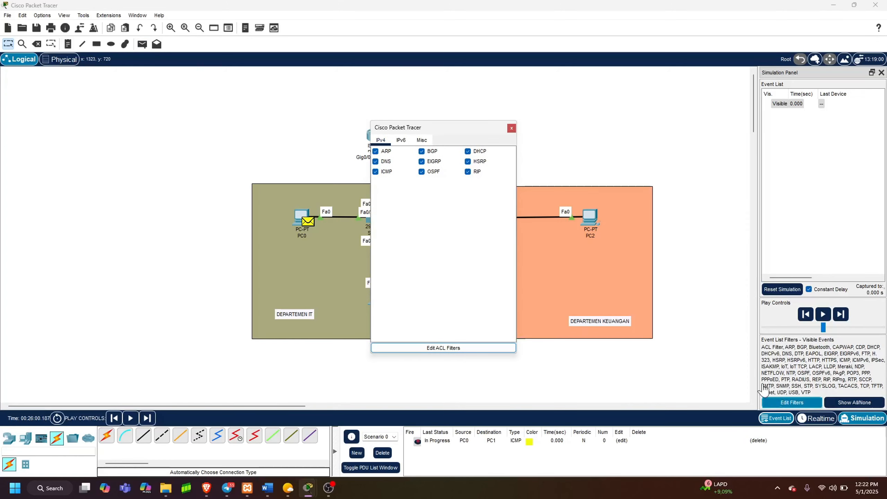
pyautogui.click(375, 161)
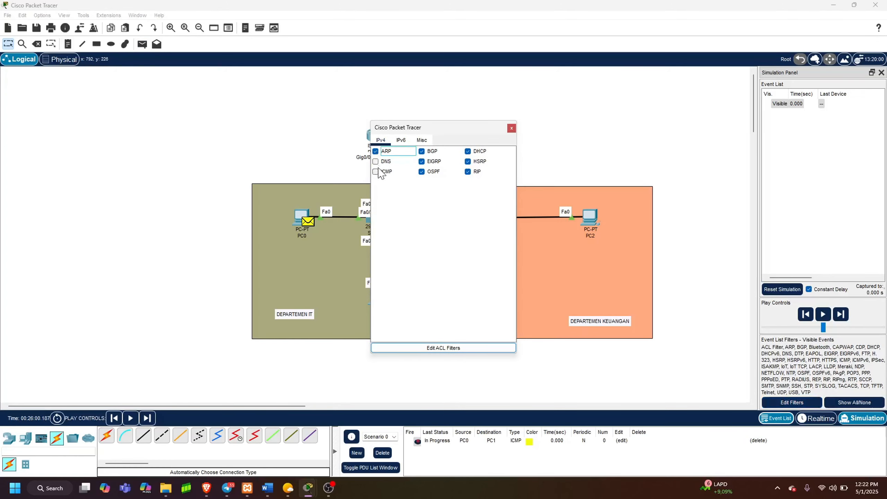
pyautogui.click(375, 171)
pyautogui.click(375, 151)
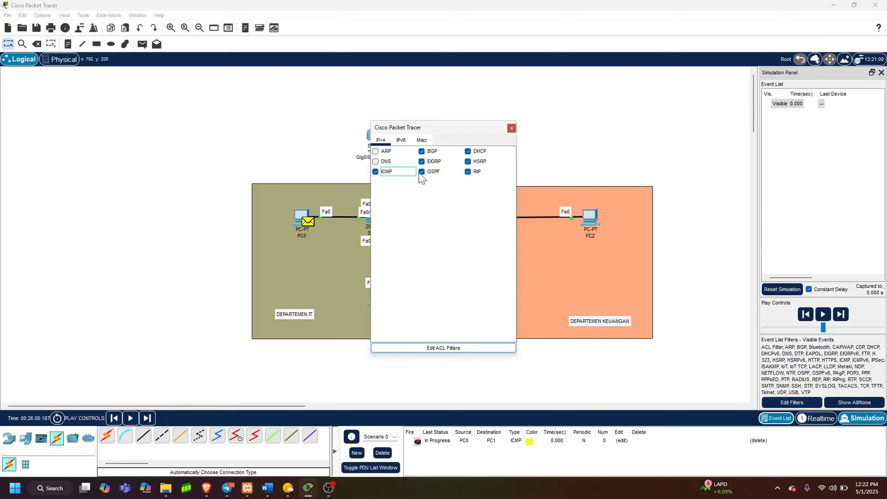
pyautogui.click(421, 171)
pyautogui.click(422, 161)
pyautogui.click(421, 151)
pyautogui.click(468, 171)
pyautogui.click(468, 151)
pyautogui.click(467, 161)
pyautogui.click(511, 128)
pyautogui.click(823, 320)
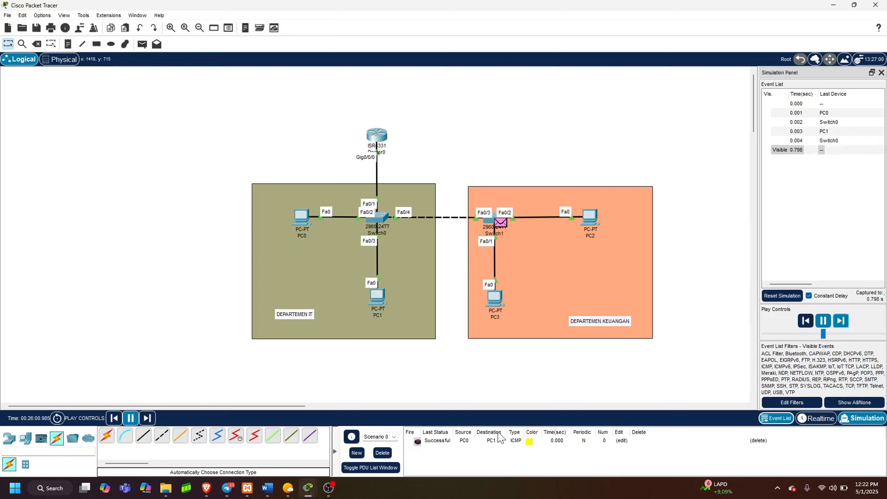
# - Delete the current scenario's PDUs and send a simple PDU from PC0 to PC3
pyautogui.click(382, 452)
pyautogui.click(142, 44)
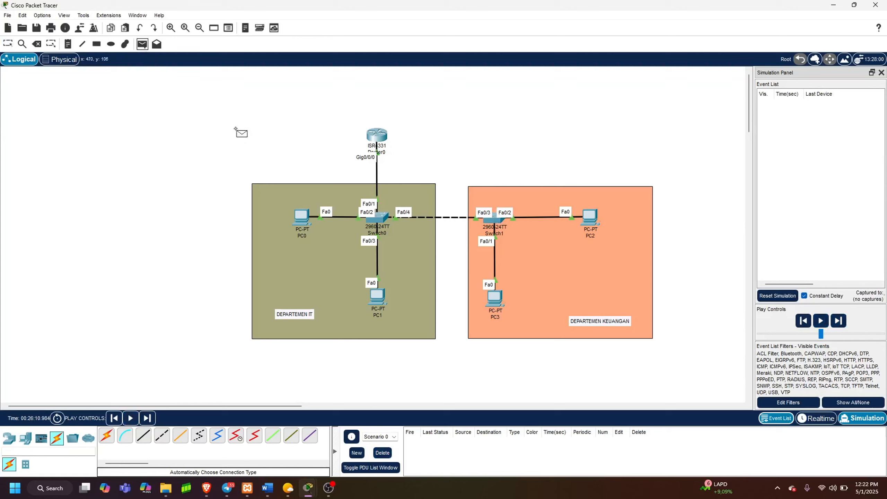
pyautogui.click(301, 217)
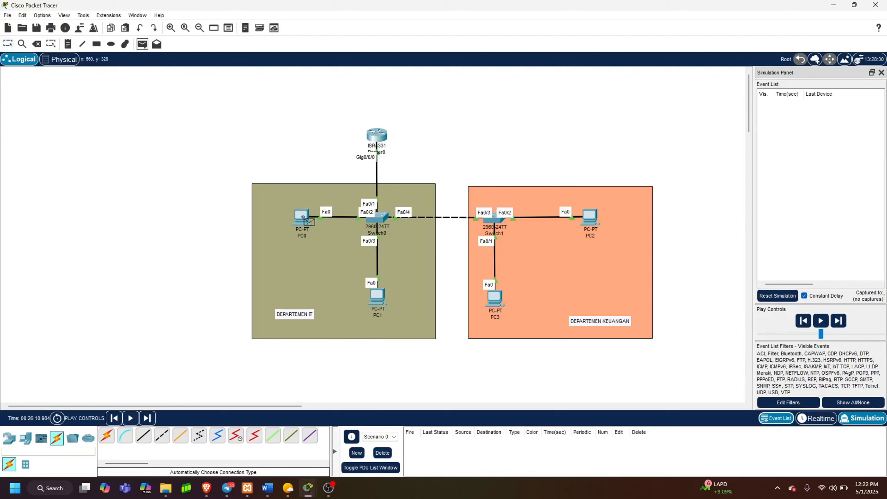
pyautogui.click(494, 299)
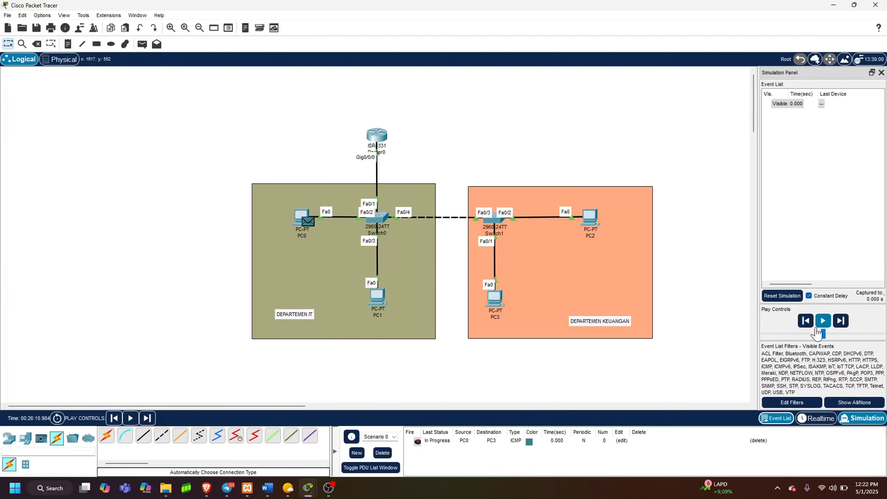
# - Step through the PC0-to-PC3 PDU's simulation event by event to trace its path, and close the simulation event panel
pyautogui.click(841, 321)
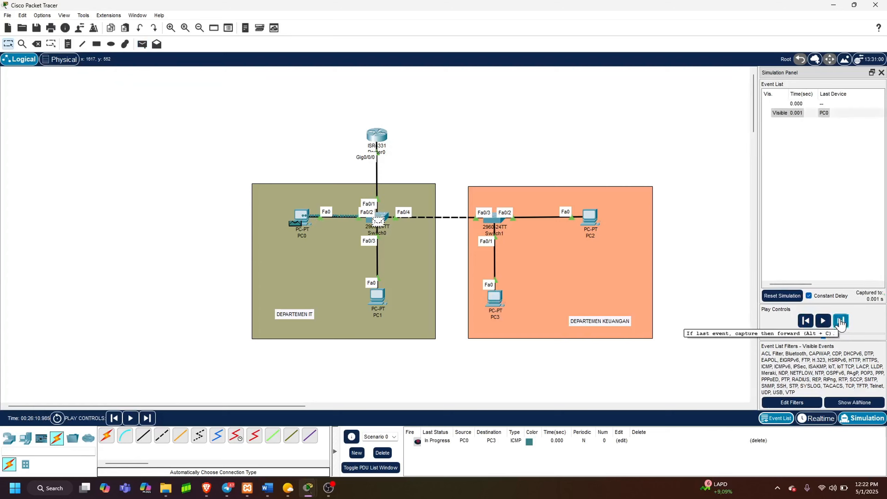
pyautogui.click(841, 322)
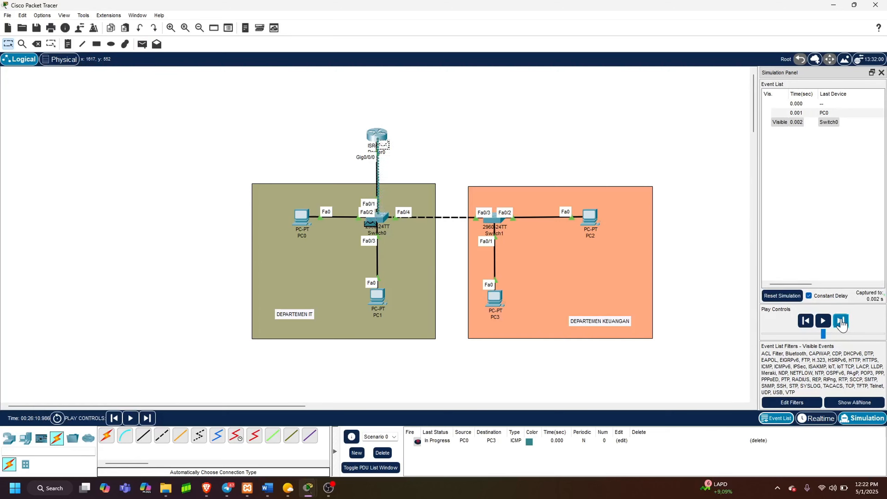
pyautogui.click(841, 321)
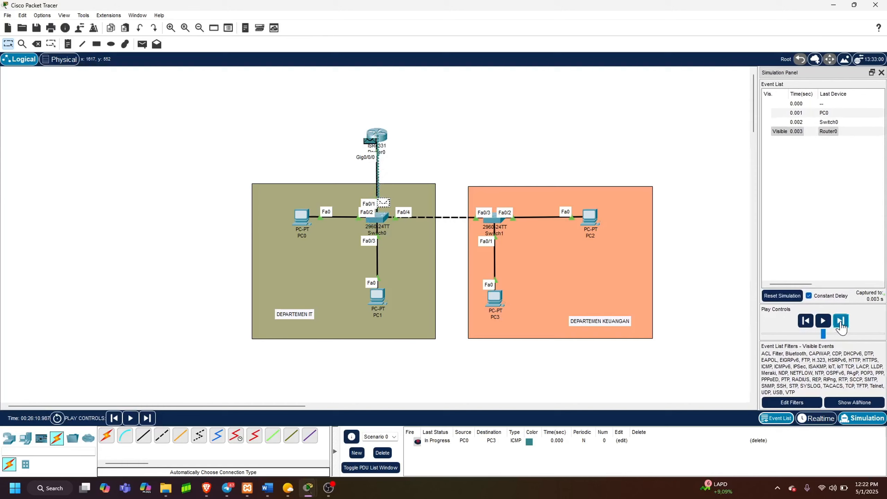
pyautogui.click(841, 321)
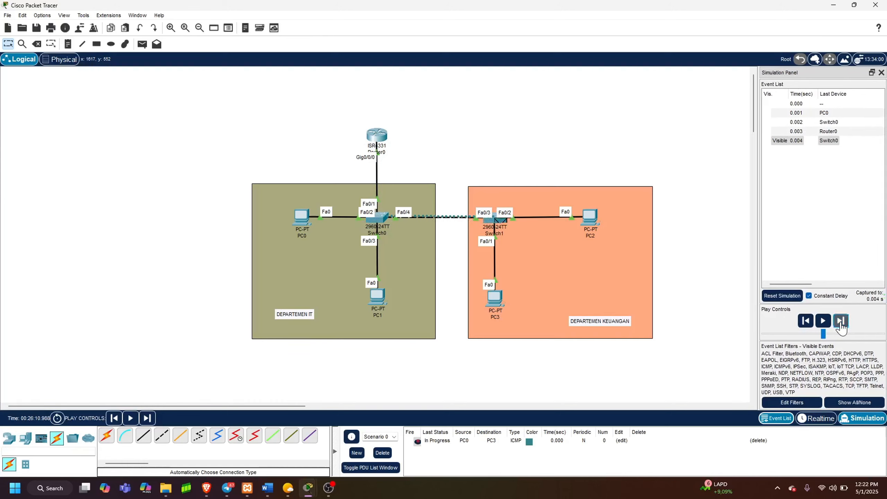
pyautogui.click(841, 321)
pyautogui.click(841, 321)
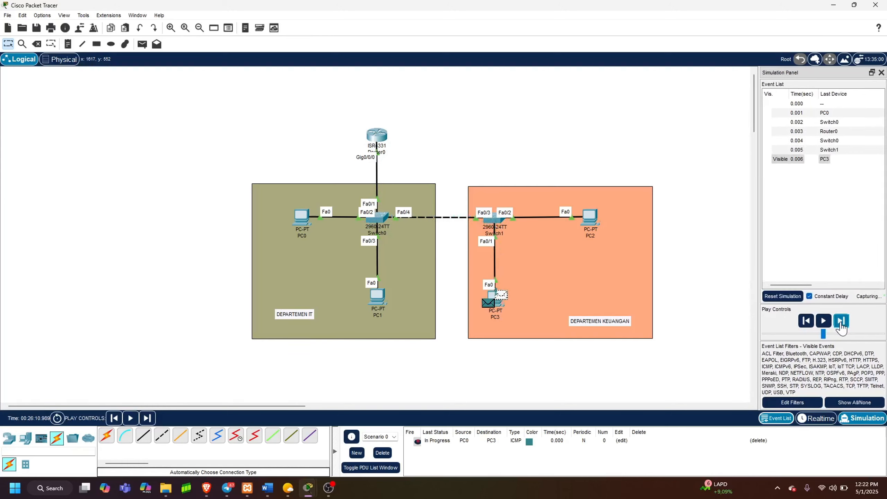
pyautogui.click(841, 321)
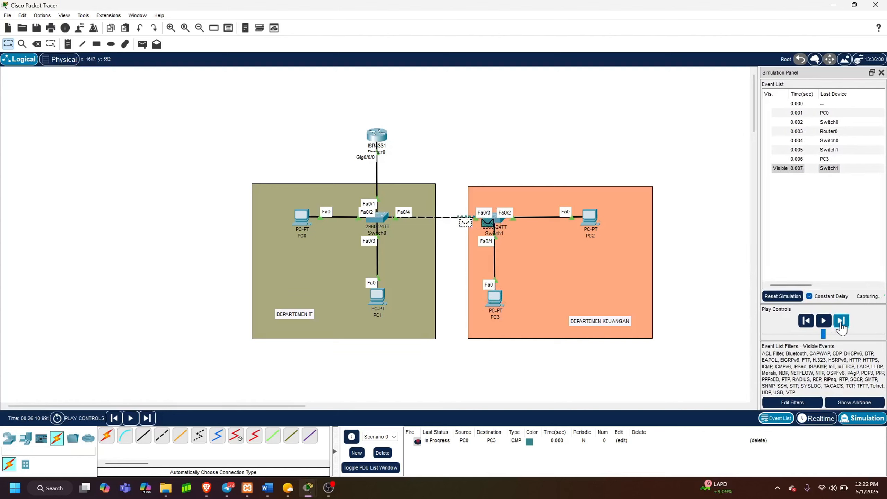
pyautogui.click(841, 325)
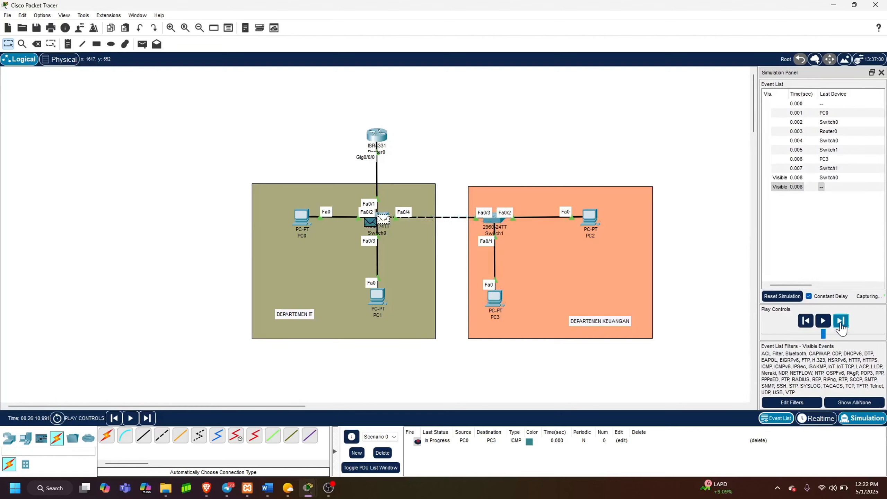
pyautogui.click(841, 321)
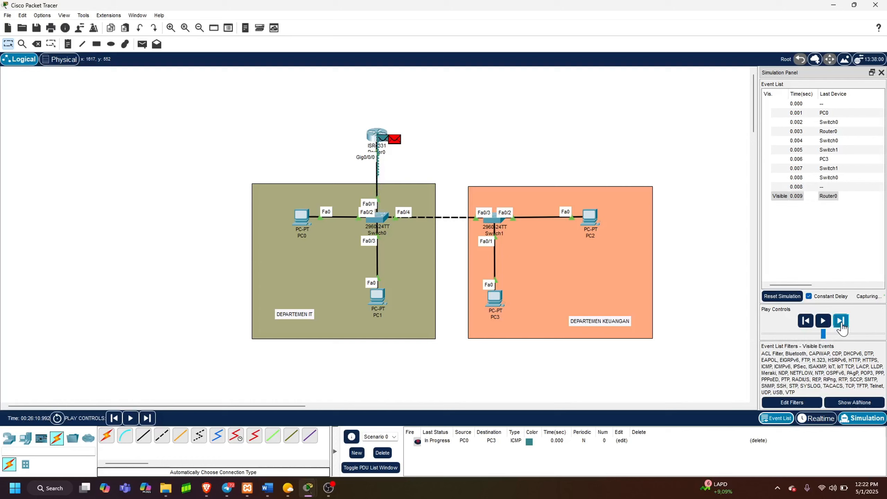
pyautogui.click(840, 321)
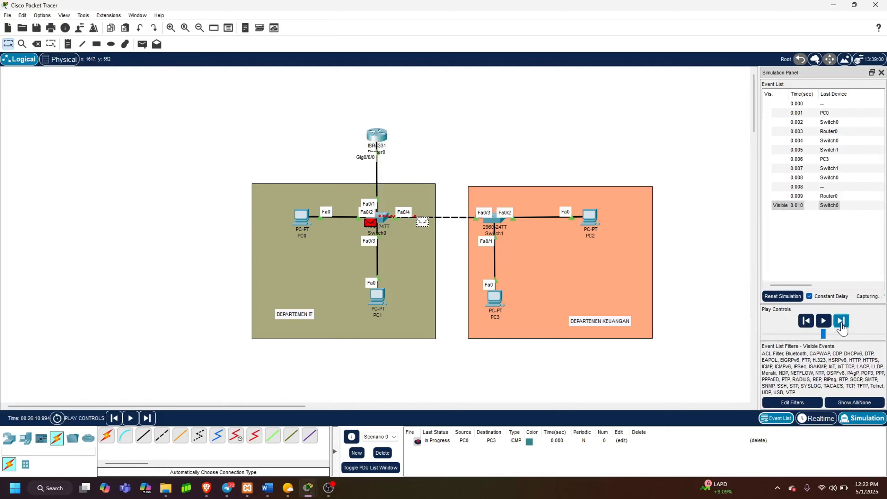
pyautogui.click(841, 320)
pyautogui.click(840, 324)
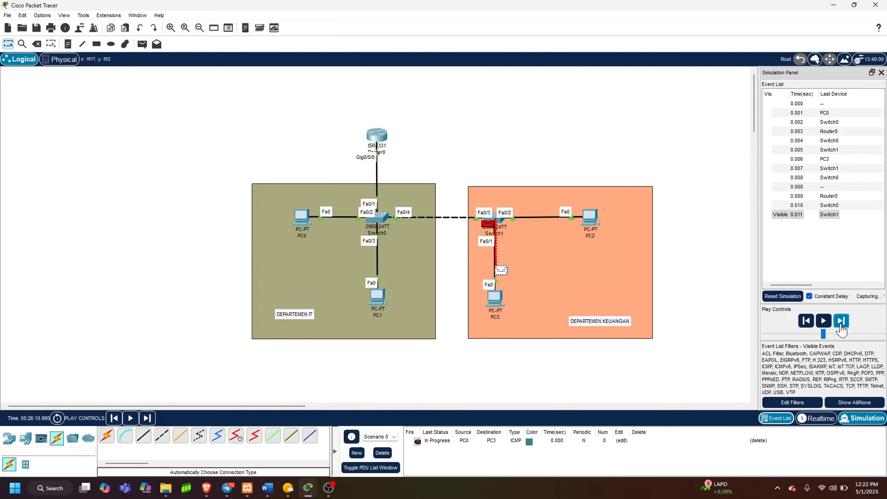
pyautogui.click(840, 323)
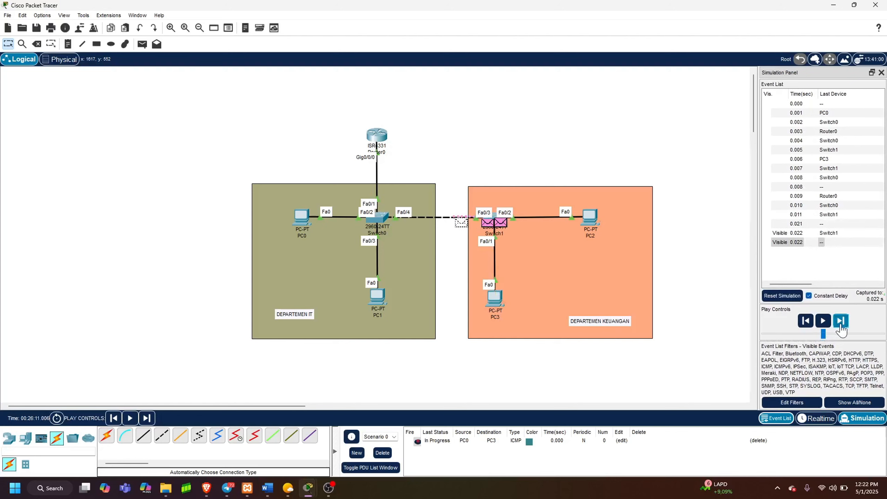
pyautogui.click(841, 323)
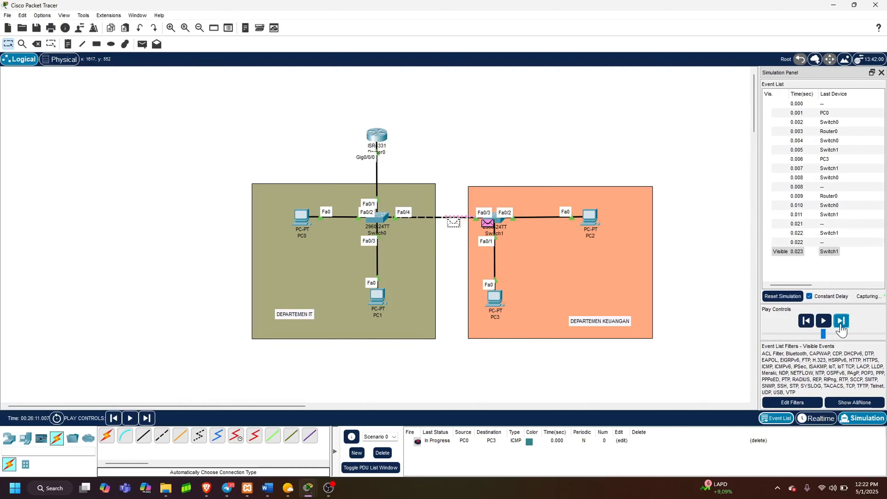
pyautogui.click(841, 324)
pyautogui.click(841, 326)
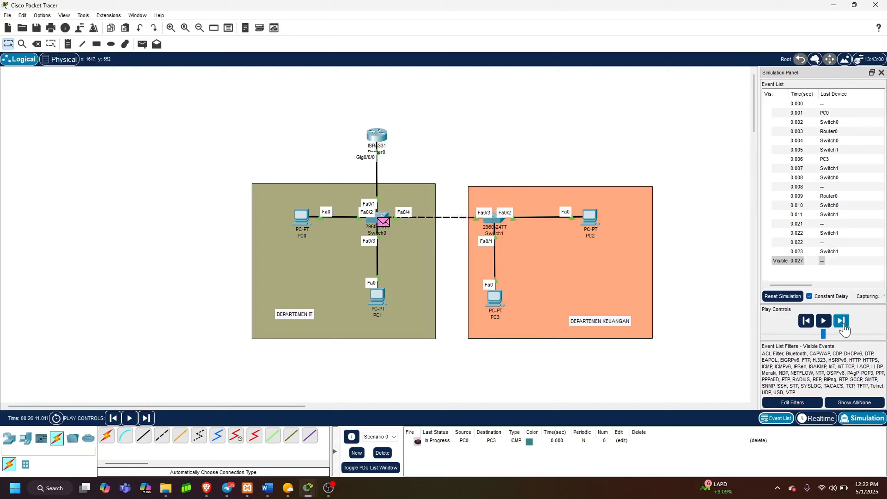
pyautogui.click(842, 323)
pyautogui.click(841, 321)
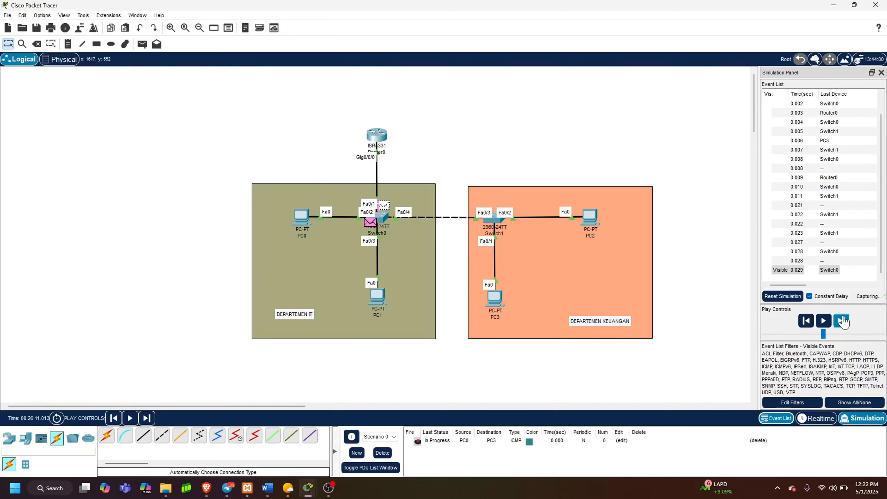
pyautogui.click(881, 72)
# - Clear the scenario and add simple PDUs from Router0 to PC3 and from PC1 to PC3
pyautogui.click(383, 453)
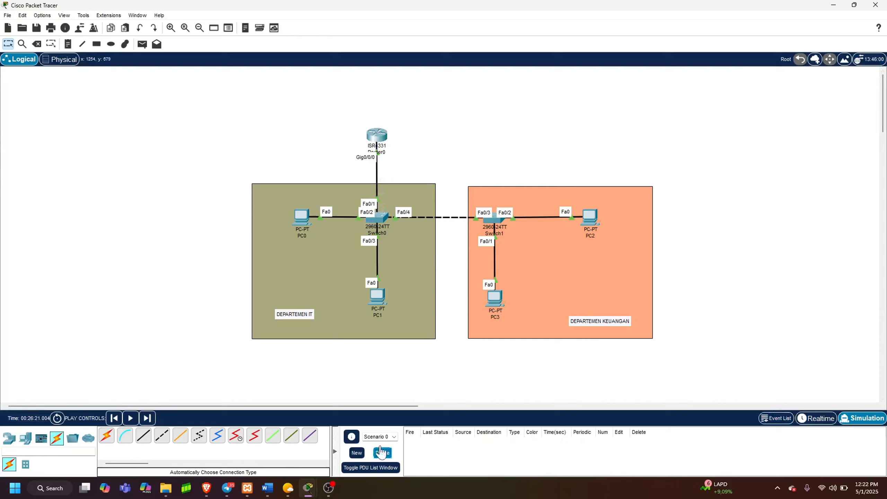
pyautogui.click(142, 43)
pyautogui.click(376, 138)
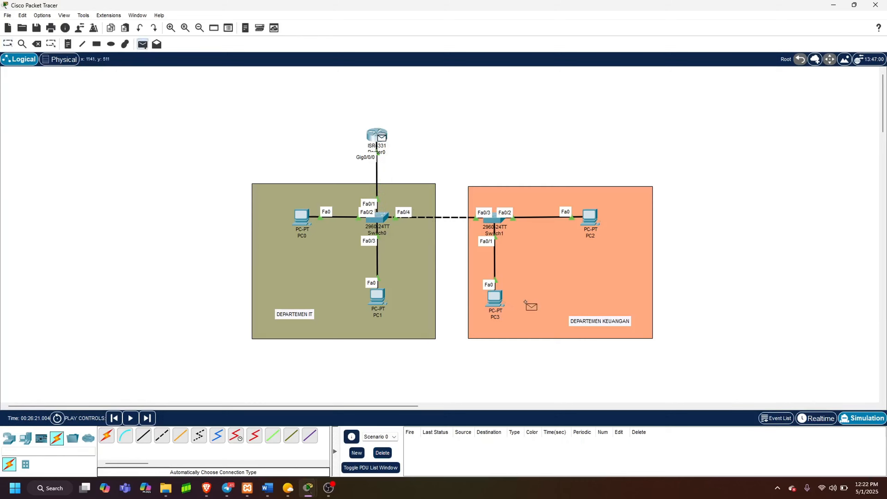
pyautogui.click(500, 300)
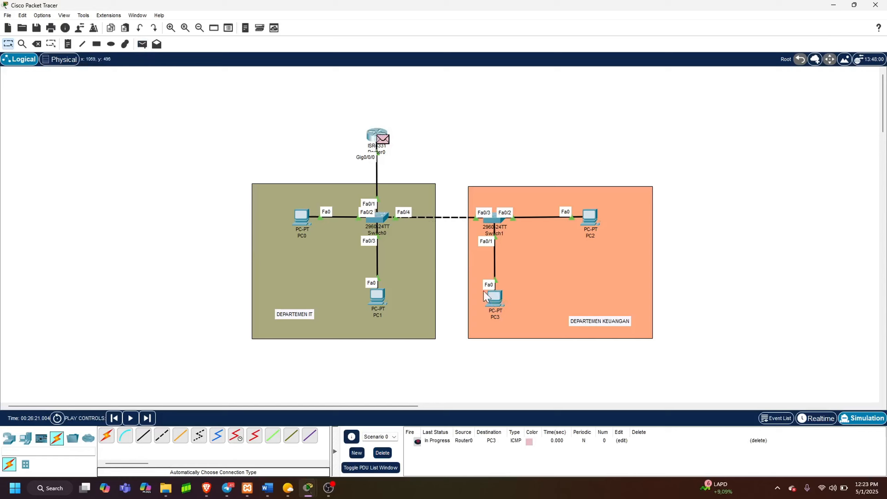
pyautogui.click(142, 44)
pyautogui.click(377, 296)
pyautogui.click(500, 298)
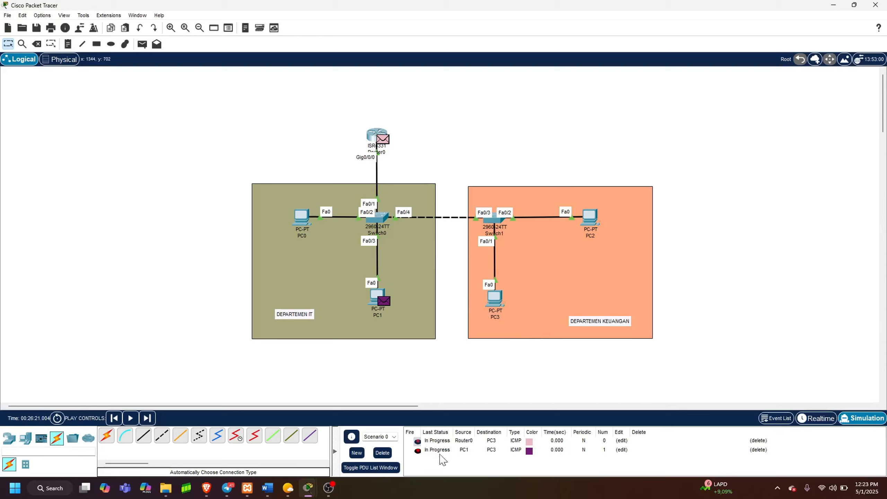
# - Delete the scenario's PDUs and, in Realtime mode, send a simple PDU from Router0 to PC3
pyautogui.click(382, 452)
pyautogui.click(818, 420)
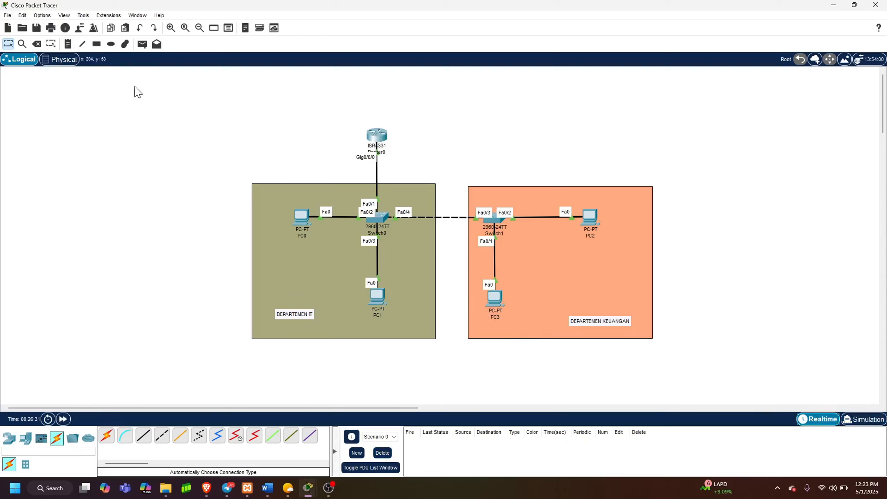
pyautogui.click(142, 44)
pyautogui.click(379, 138)
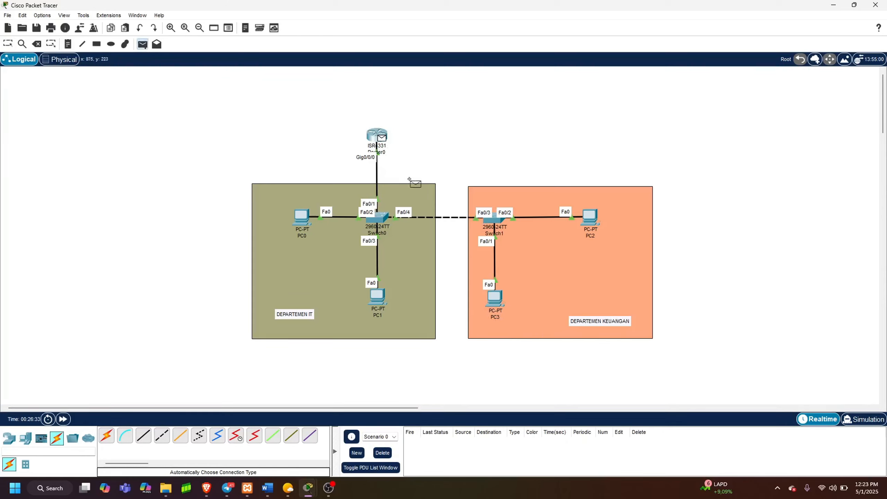
pyautogui.click(496, 297)
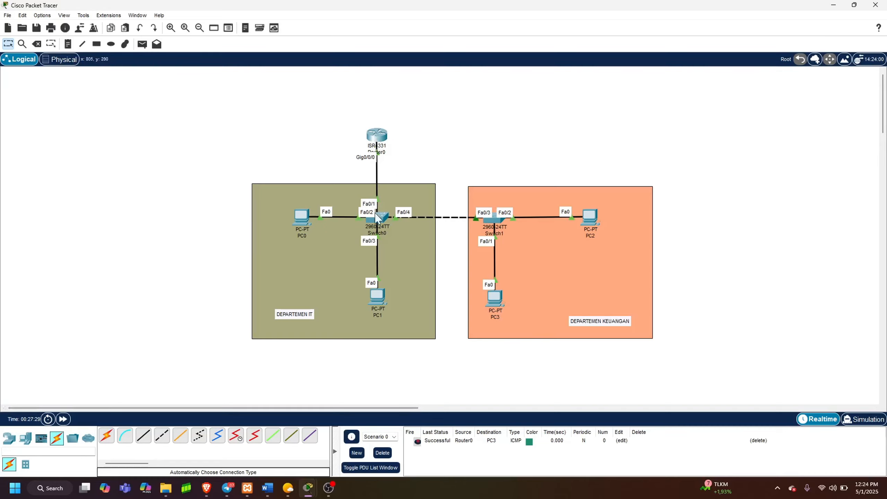
# - Review the access-list and access-group commands in Router0's command line, and close its window
pyautogui.click(383, 141)
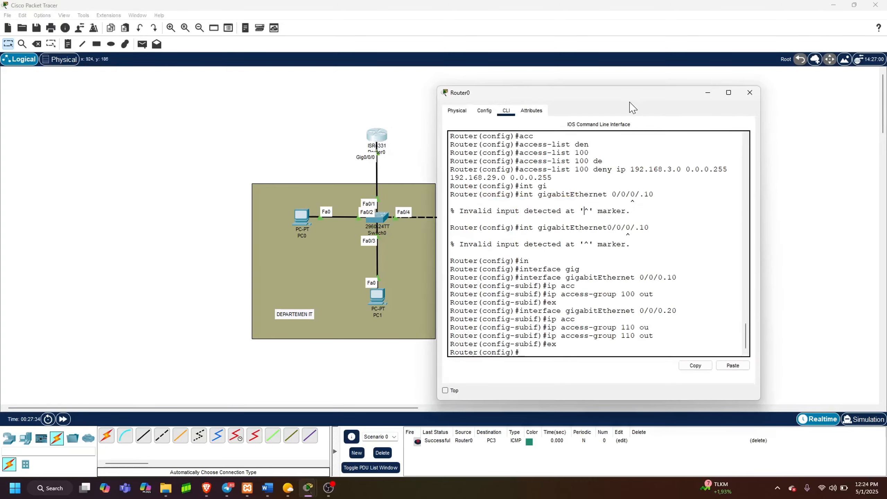
pyautogui.moveTo(627, 96); pyautogui.dragTo(661, 117)
pyautogui.click(782, 115)
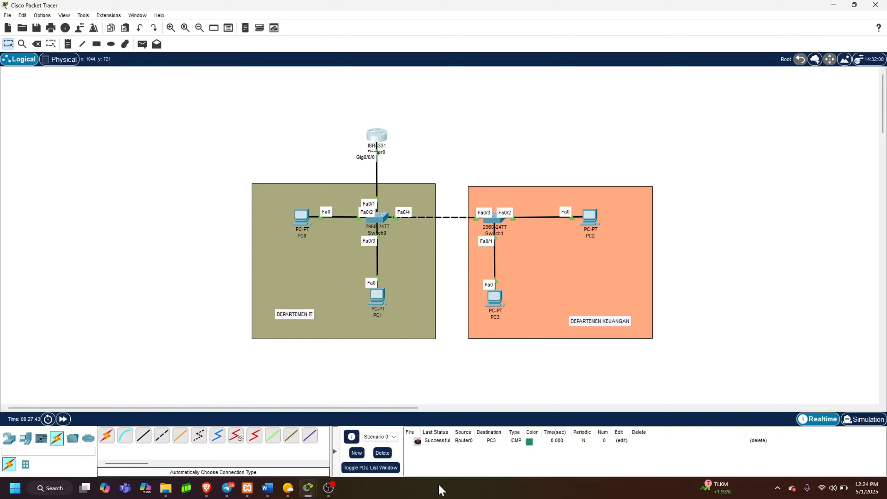
# - Switch to the project brief in Google Docs, read through its remaining requirements to the end, and return to Packet Tracer
pyautogui.click(268, 488)
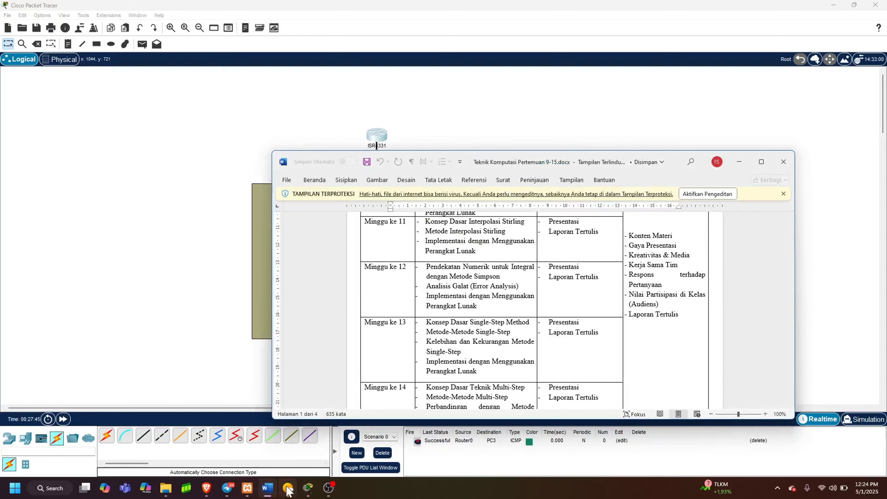
pyautogui.click(267, 488)
pyautogui.click(206, 488)
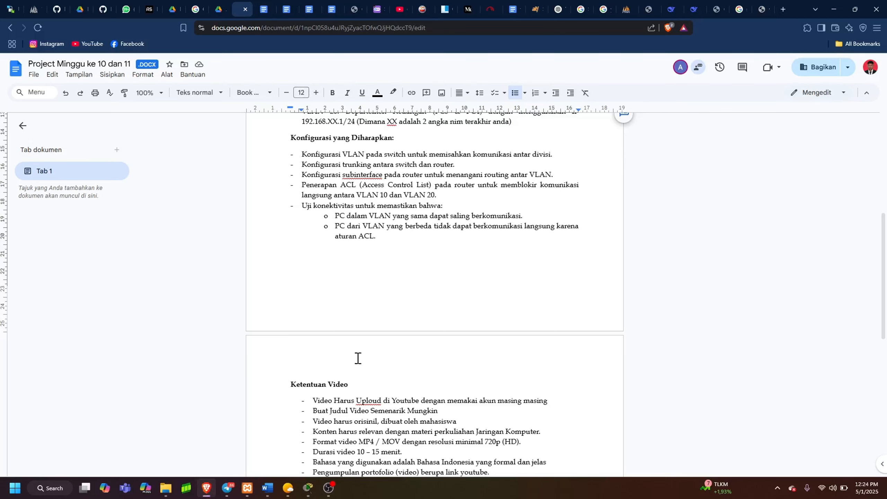
pyautogui.scroll(-10, 360, 358)
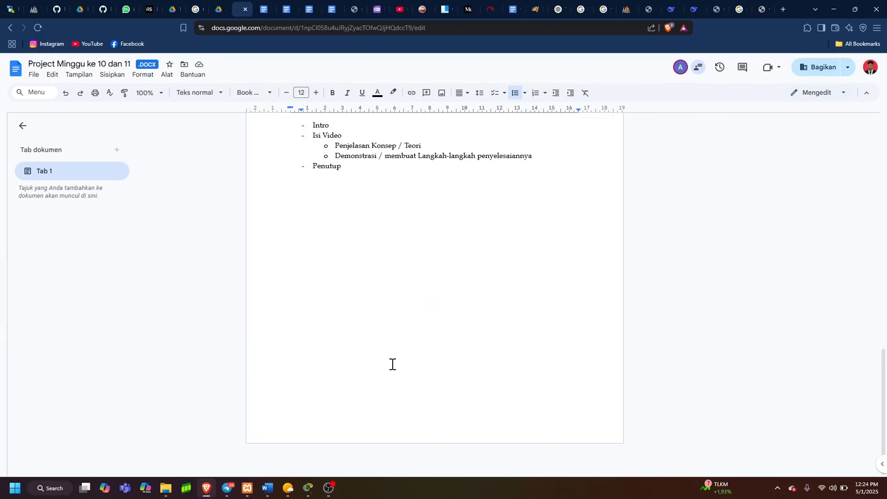
pyautogui.click(833, 9)
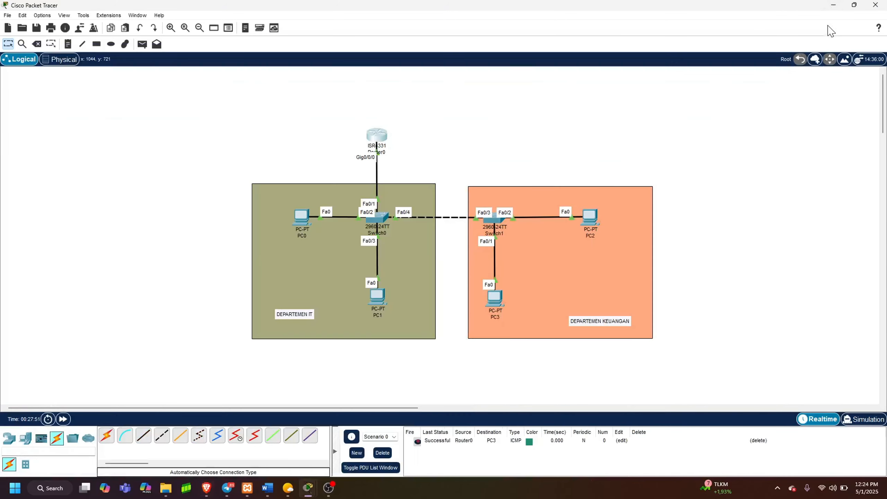